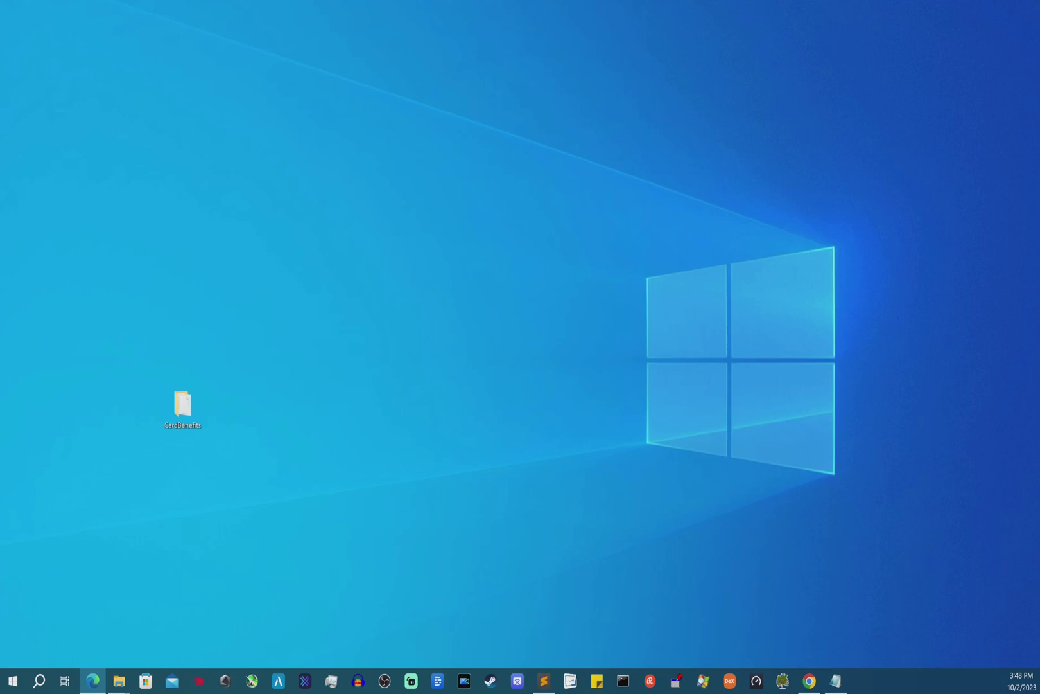
Switch to the Notepad port notes, make the window narrower and place it near the desktop's upper left
{"action": "left_click", "coordinate": [835, 680]}
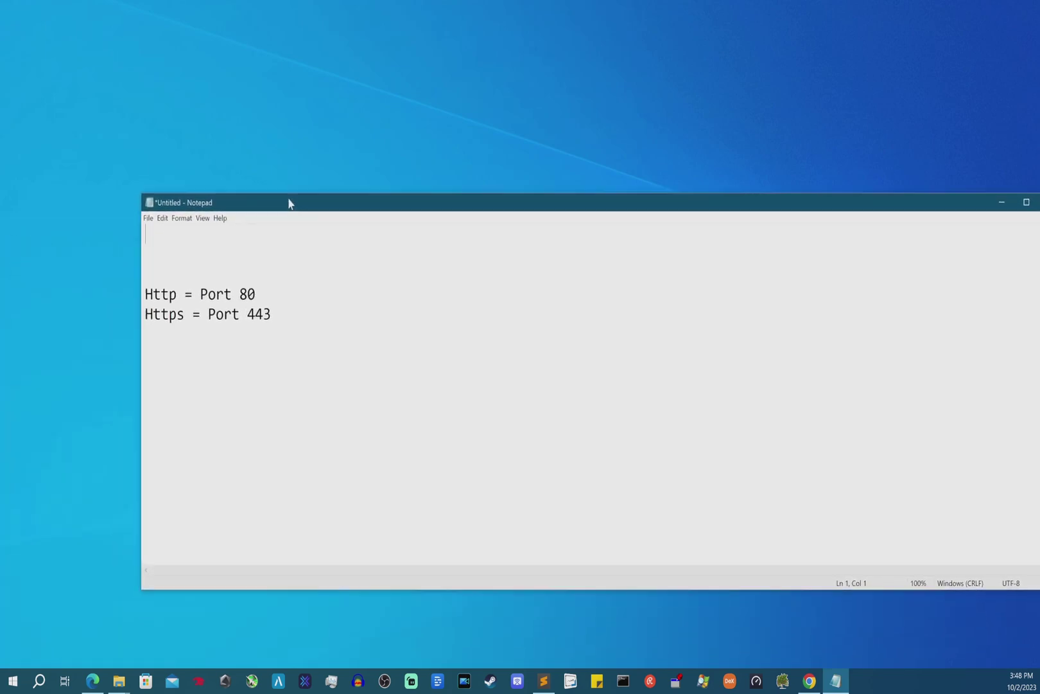
{"action": "left_click_drag", "start_coordinate": [288, 203], "coordinate": [198, 71]}
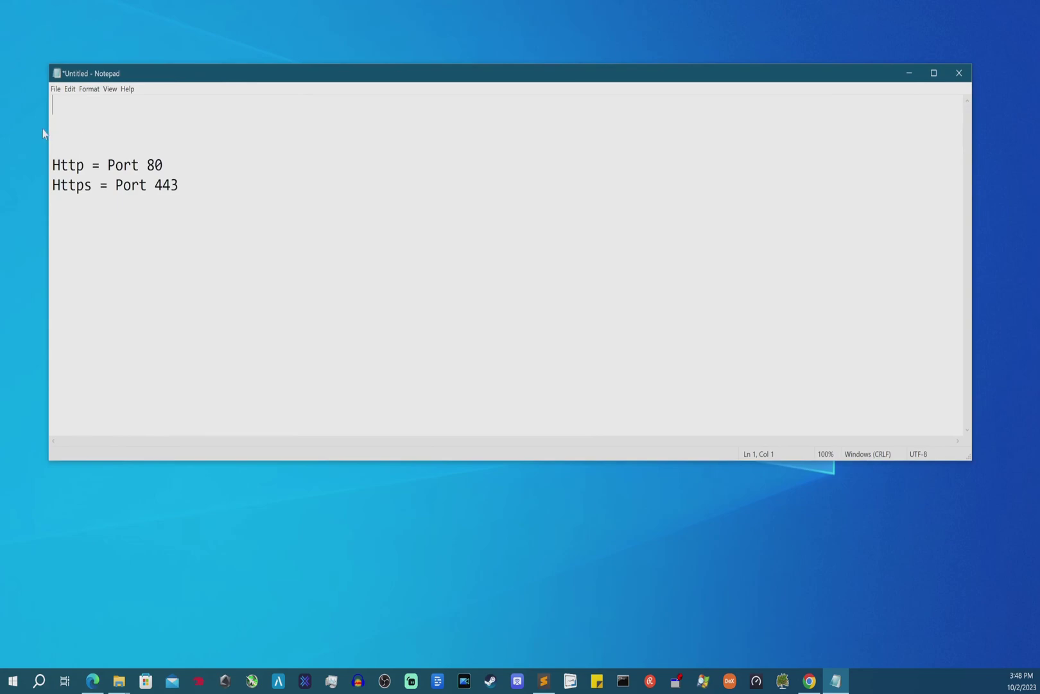
{"action": "left_click_drag", "start_coordinate": [49, 64], "coordinate": [304, 69]}
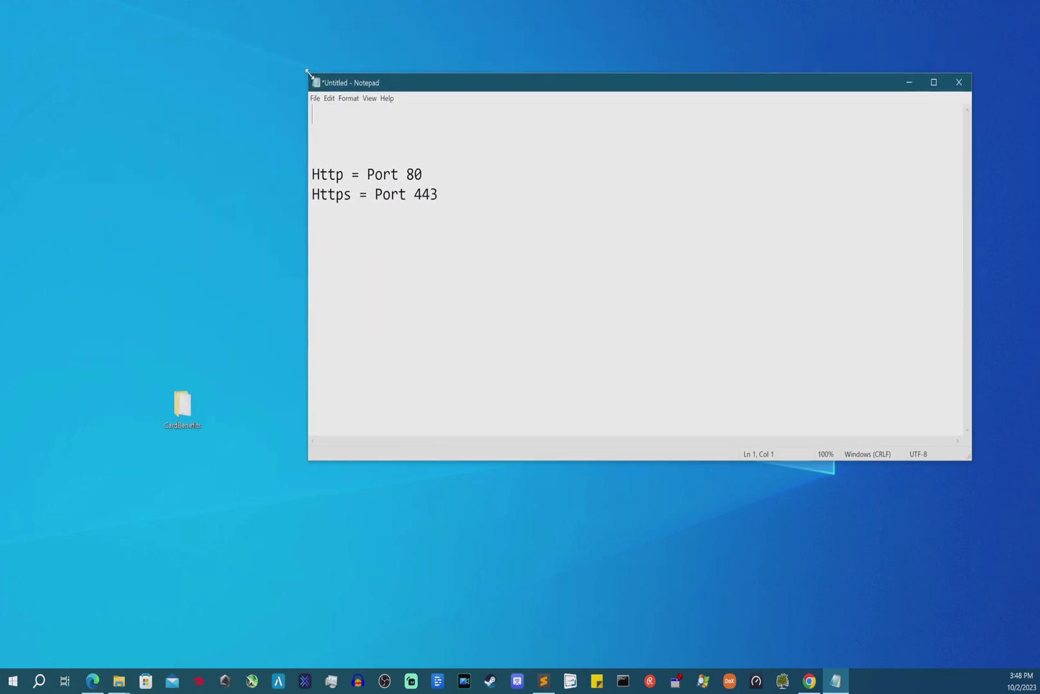
{"action": "left_click_drag", "start_coordinate": [467, 76], "coordinate": [260, 62]}
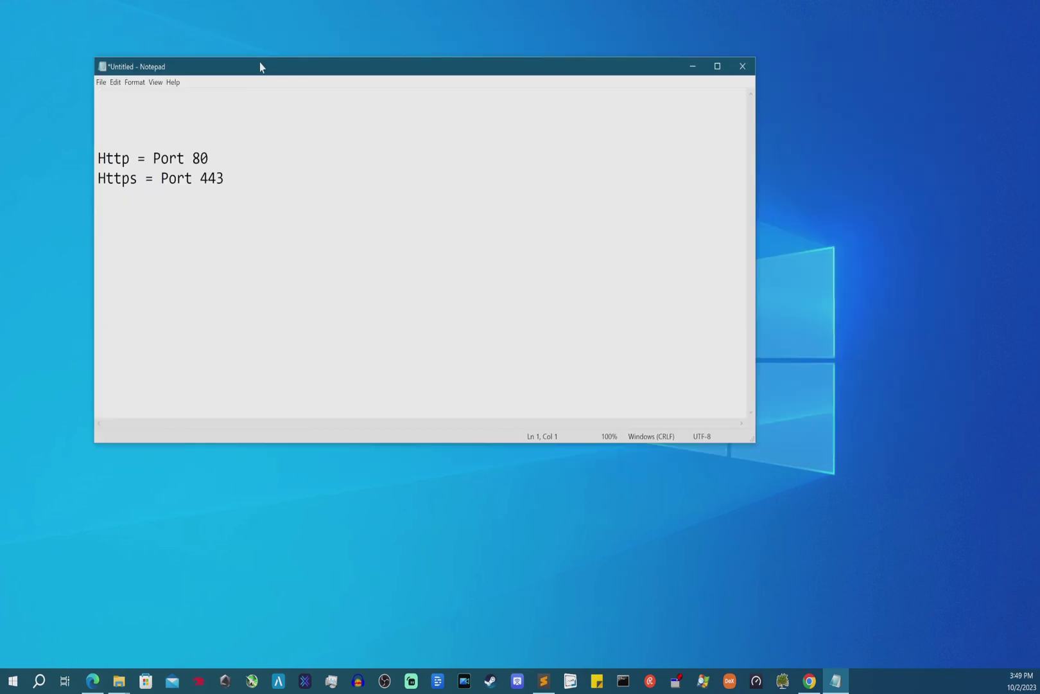
Examine the HTTP and HTTPS lines in the notes, highlighting each protocol and its port number
{"action": "double_click", "coordinate": [109, 158]}
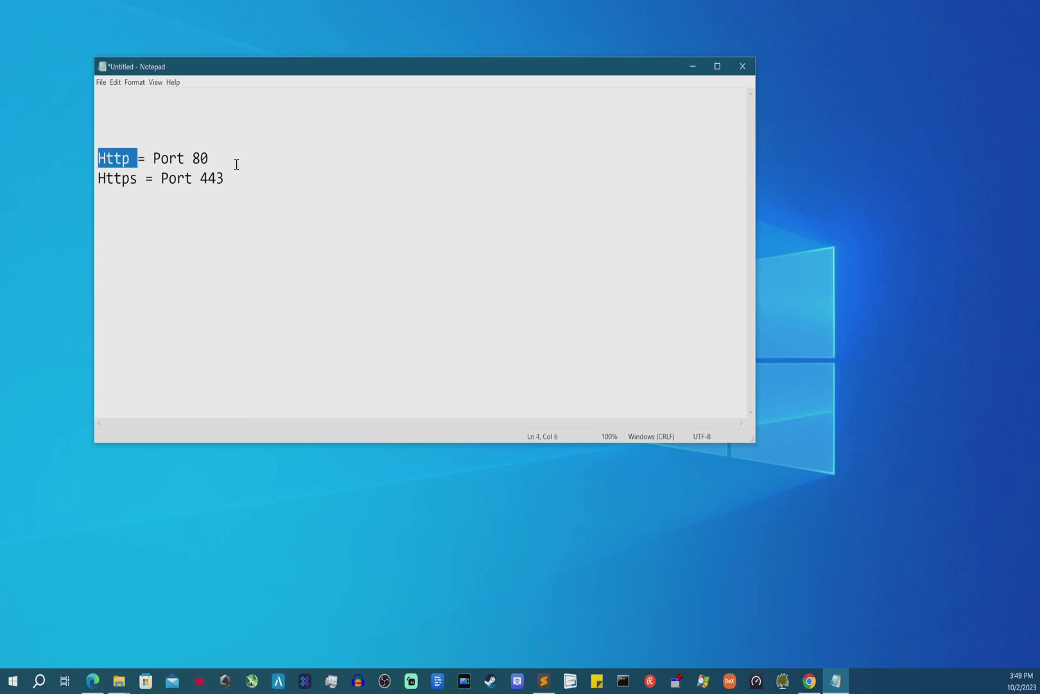
{"action": "double_click", "coordinate": [199, 158]}
{"action": "left_click", "coordinate": [122, 179]}
{"action": "double_click", "coordinate": [122, 179]}
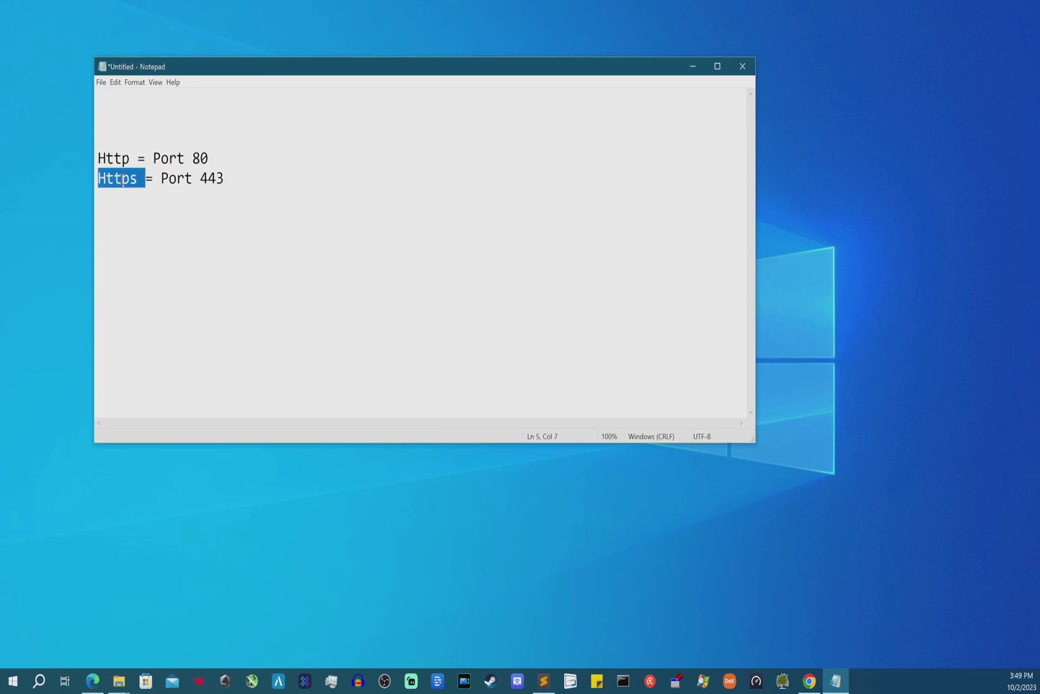
{"action": "left_click", "coordinate": [214, 178]}
{"action": "double_click", "coordinate": [214, 178]}
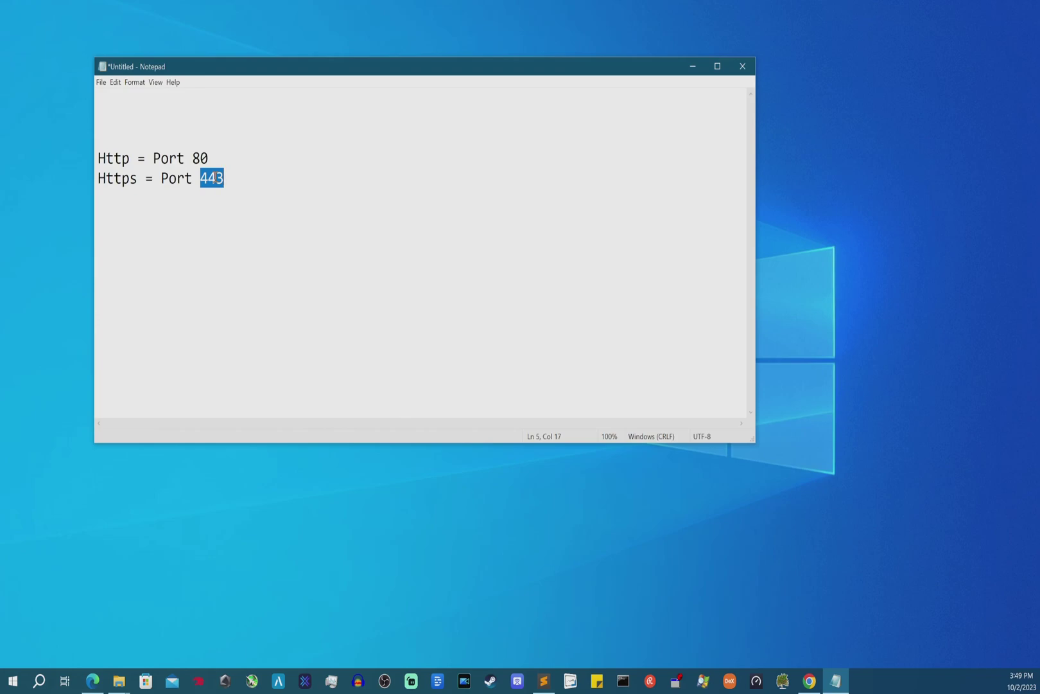
{"action": "left_click", "coordinate": [133, 172]}
{"action": "double_click", "coordinate": [189, 154]}
{"action": "left_click", "coordinate": [211, 165]}
{"action": "left_click_drag", "start_coordinate": [211, 159], "coordinate": [154, 151]}
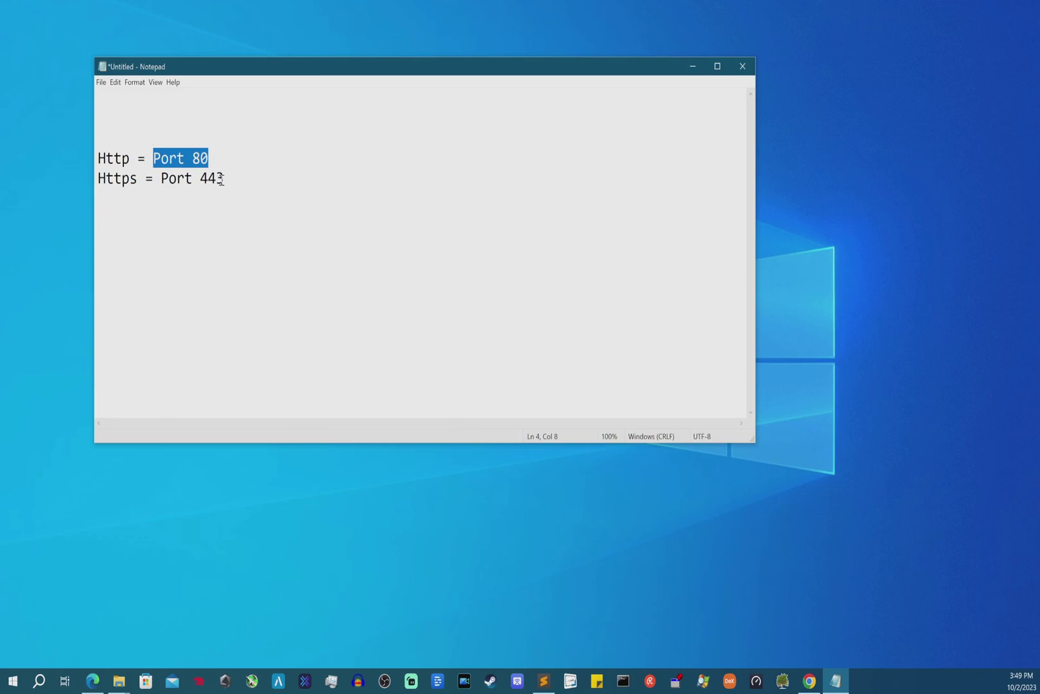
{"action": "double_click", "coordinate": [193, 158]}
{"action": "left_click", "coordinate": [195, 159]}
{"action": "double_click", "coordinate": [195, 158]}
{"action": "double_click", "coordinate": [195, 179]}
{"action": "double_click", "coordinate": [203, 180]}
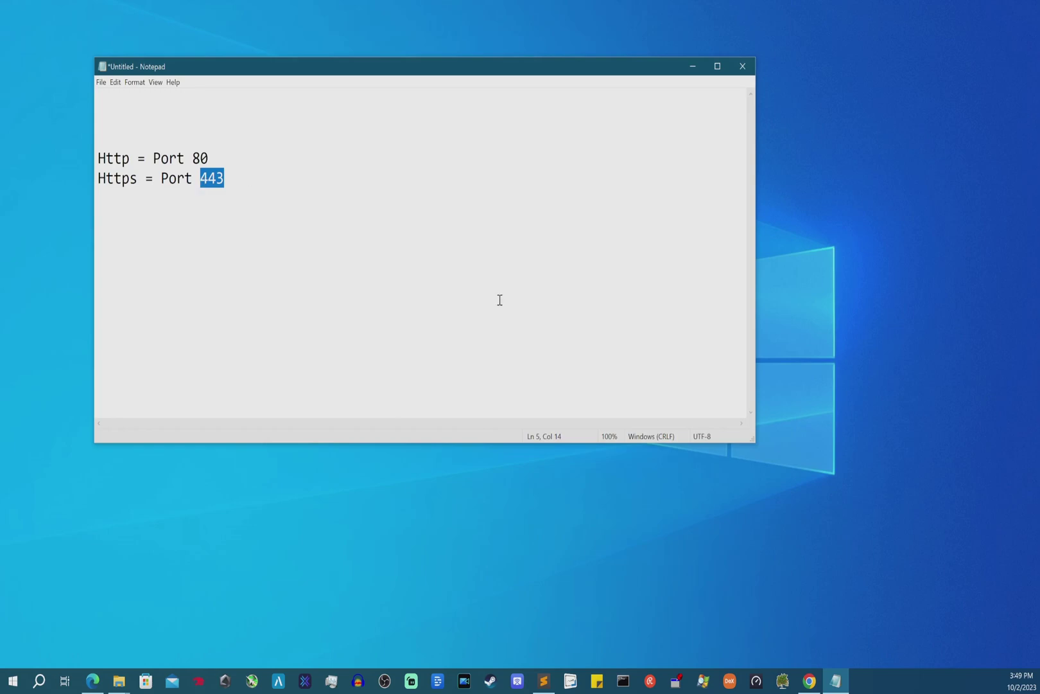
Switch to the QTS desktop in Edge and open the Web Server settings in Control Panel
{"action": "left_click", "coordinate": [93, 680]}
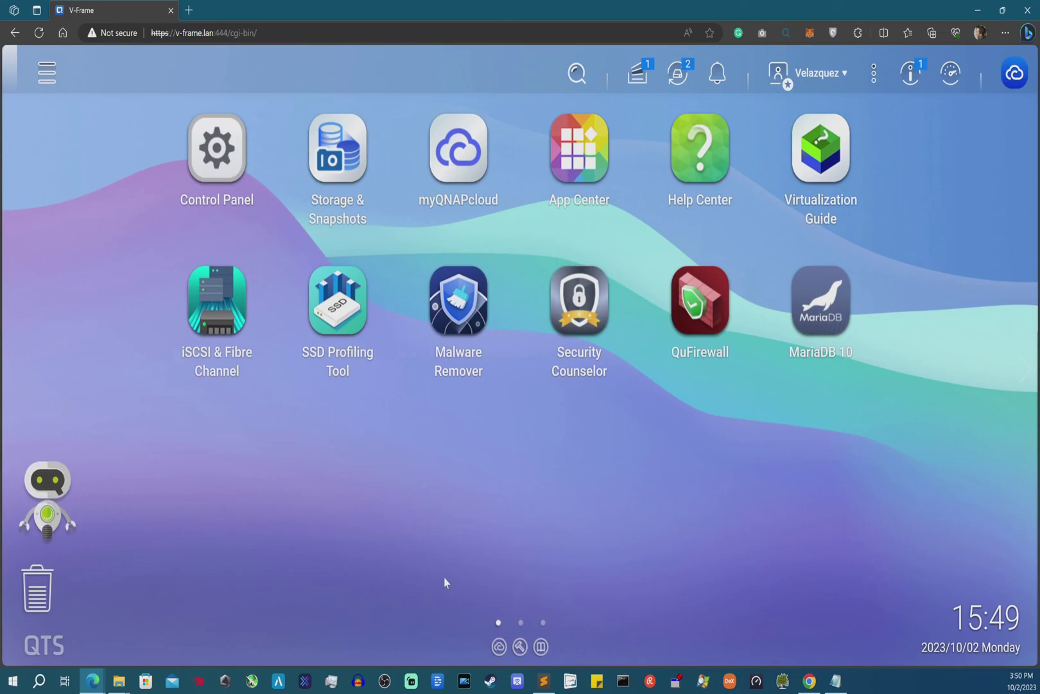
{"action": "left_click", "coordinate": [217, 151]}
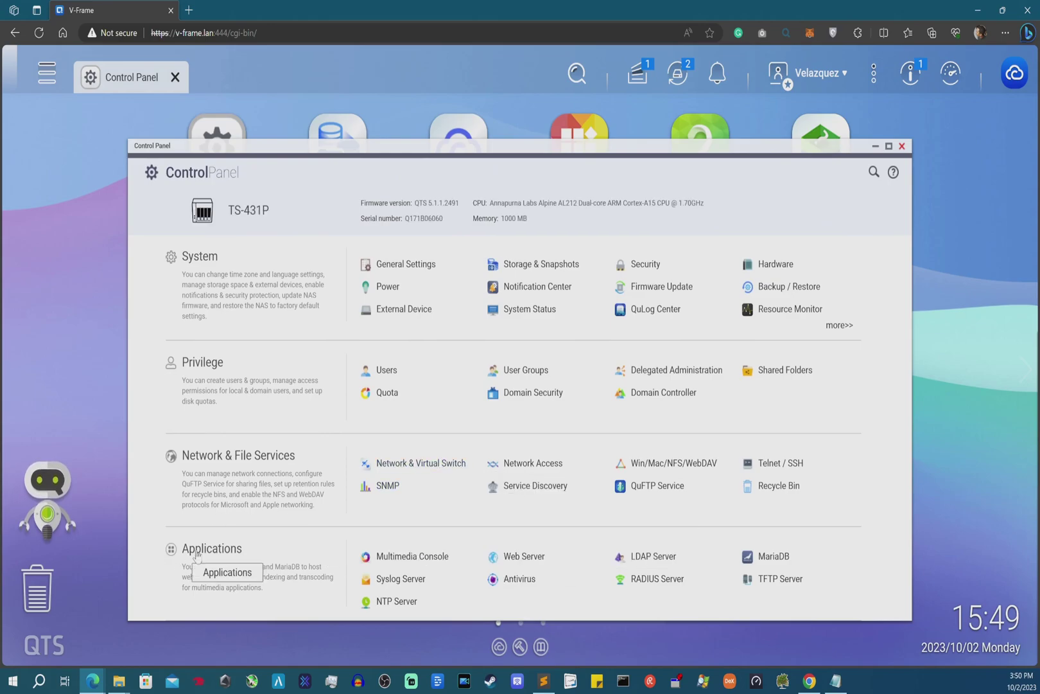
{"action": "left_click", "coordinate": [520, 557]}
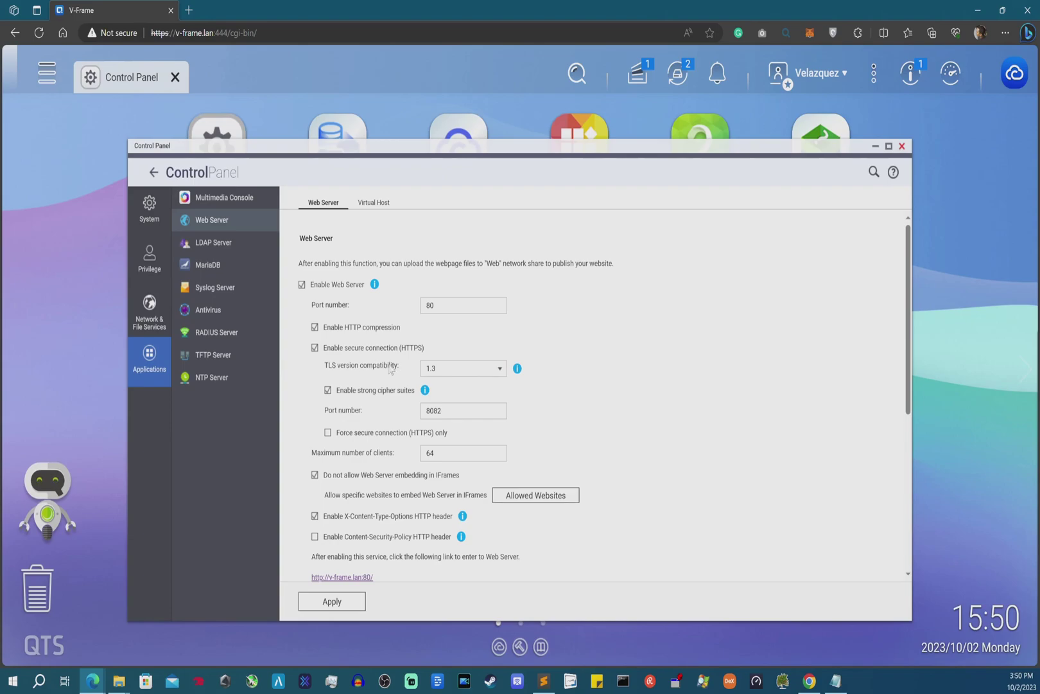
Review the web server's TLS version choices, the existing virtual hosts and the HTTP and HTTPS port settings
{"action": "left_click", "coordinate": [497, 371]}
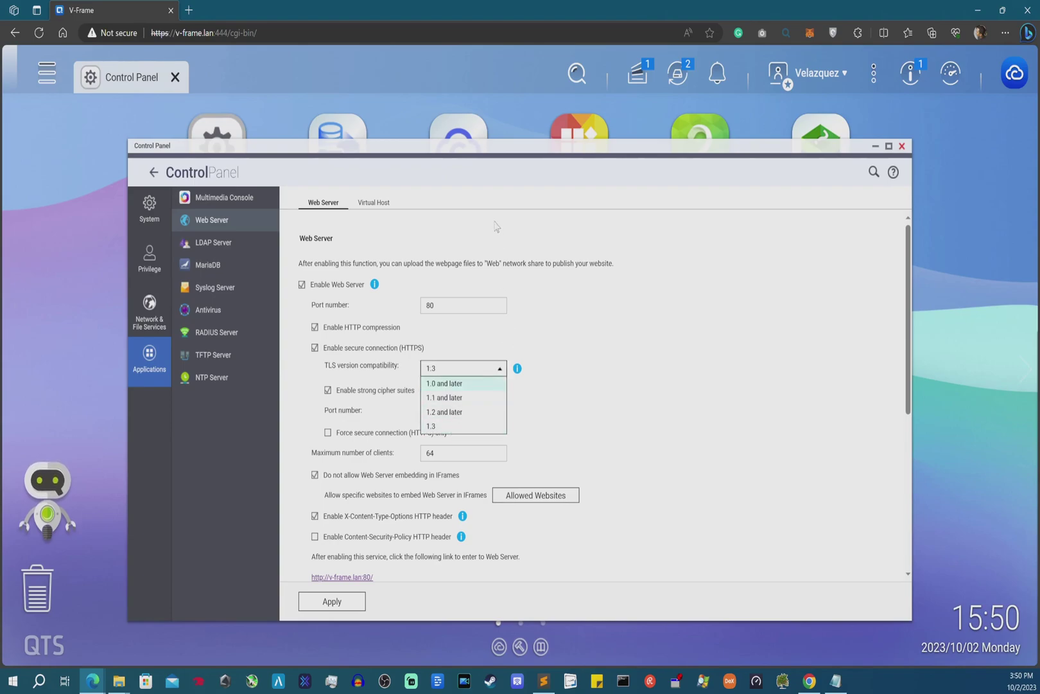
{"action": "left_click", "coordinate": [489, 185]}
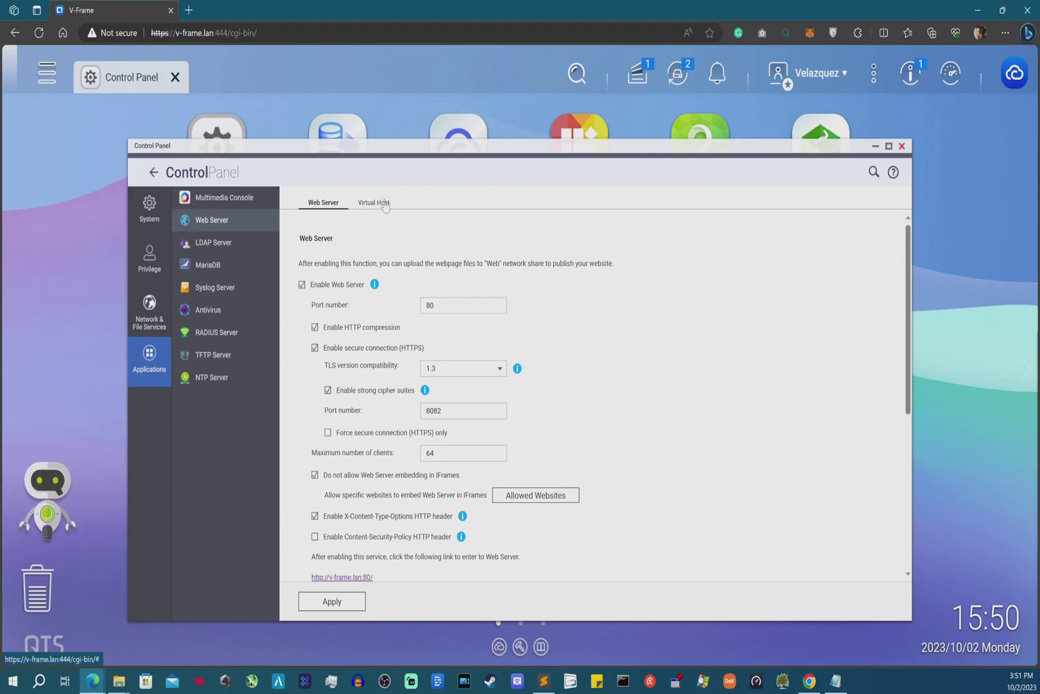
{"action": "left_click", "coordinate": [386, 204]}
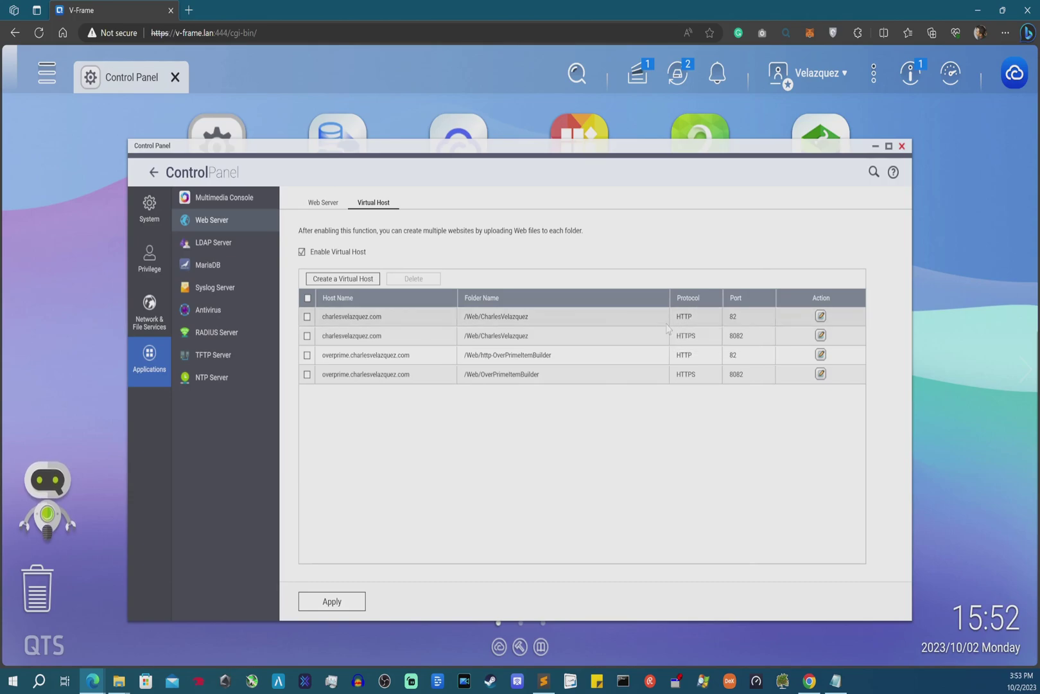
{"action": "left_click", "coordinate": [321, 203]}
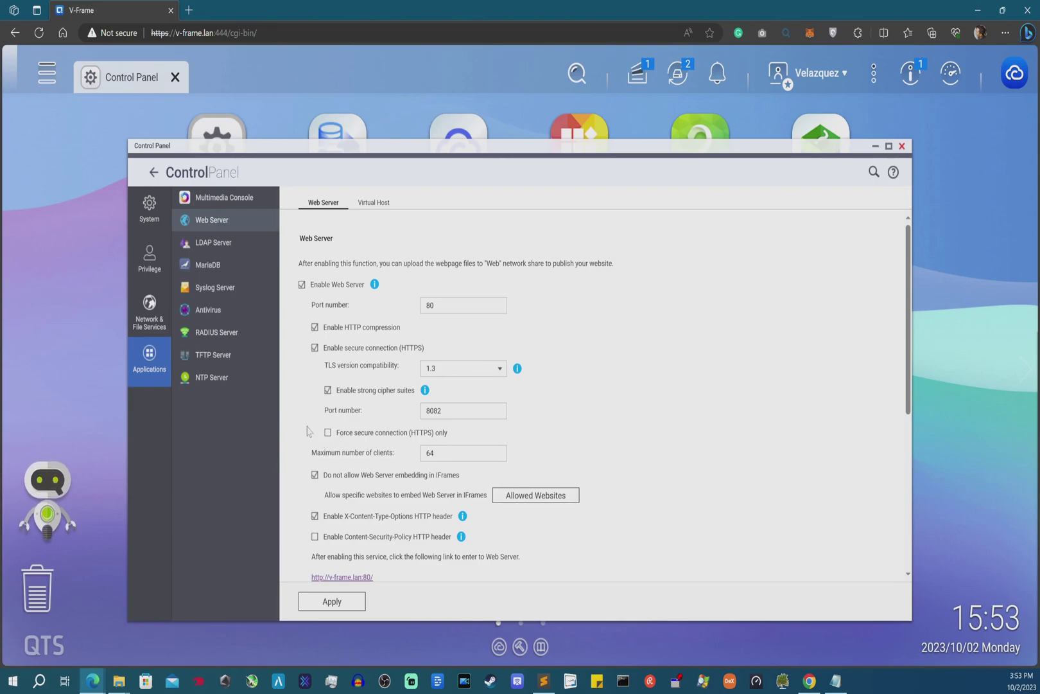
Start creating a virtual host and enter the CreditCardBenefits subdomain of the owner's .com domain as its host name
{"action": "left_click", "coordinate": [390, 206]}
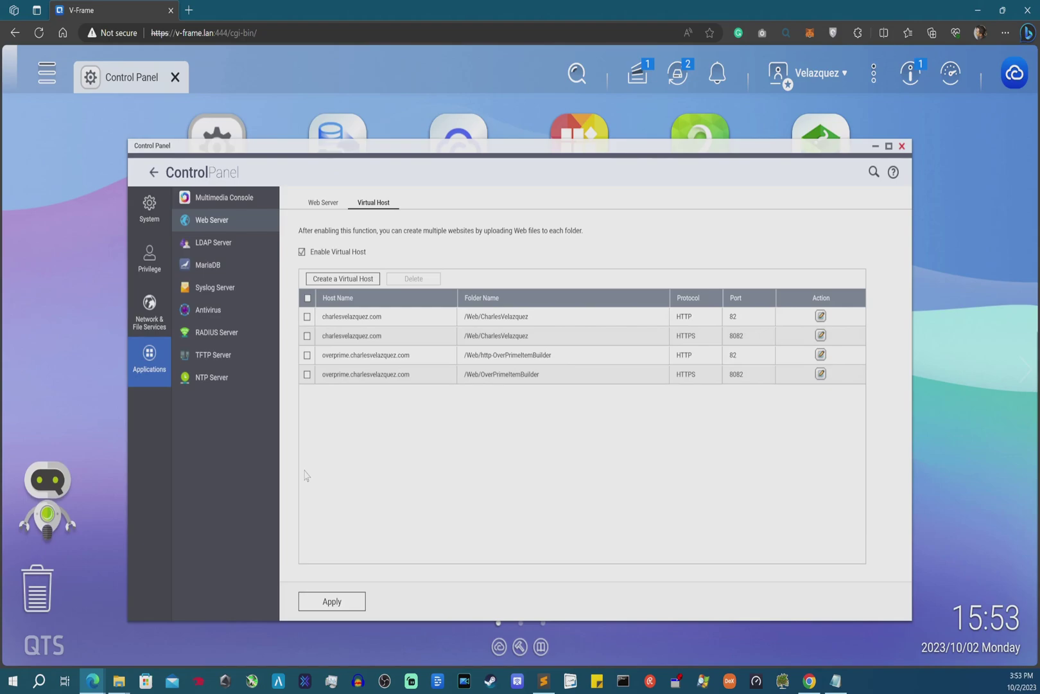
{"action": "left_click", "coordinate": [332, 281]}
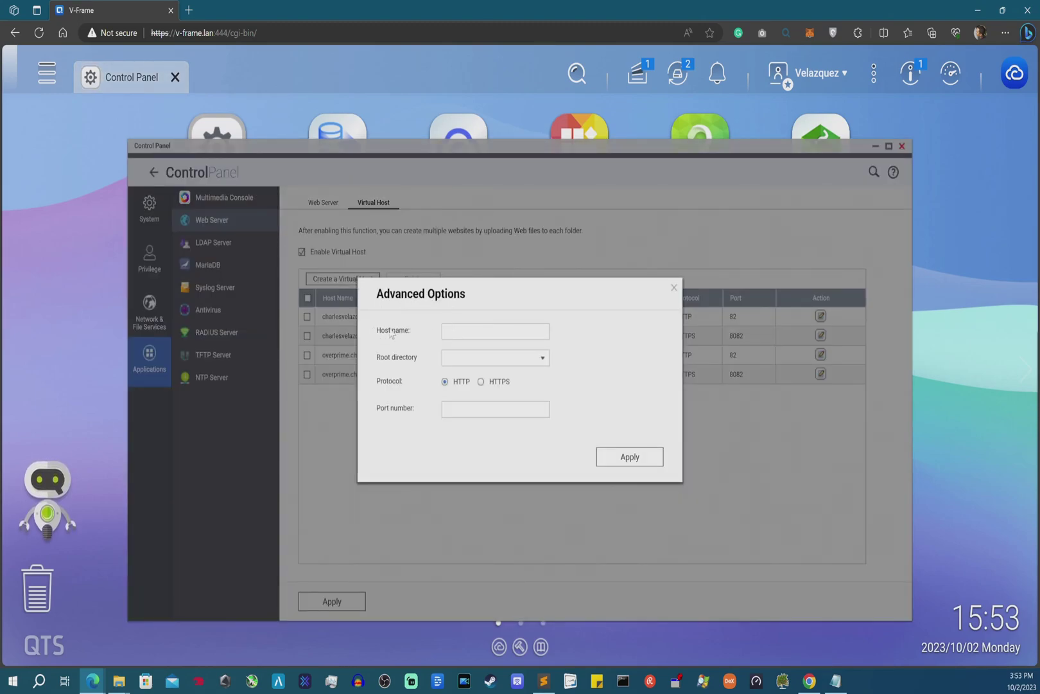
{"action": "left_click", "coordinate": [459, 326]}
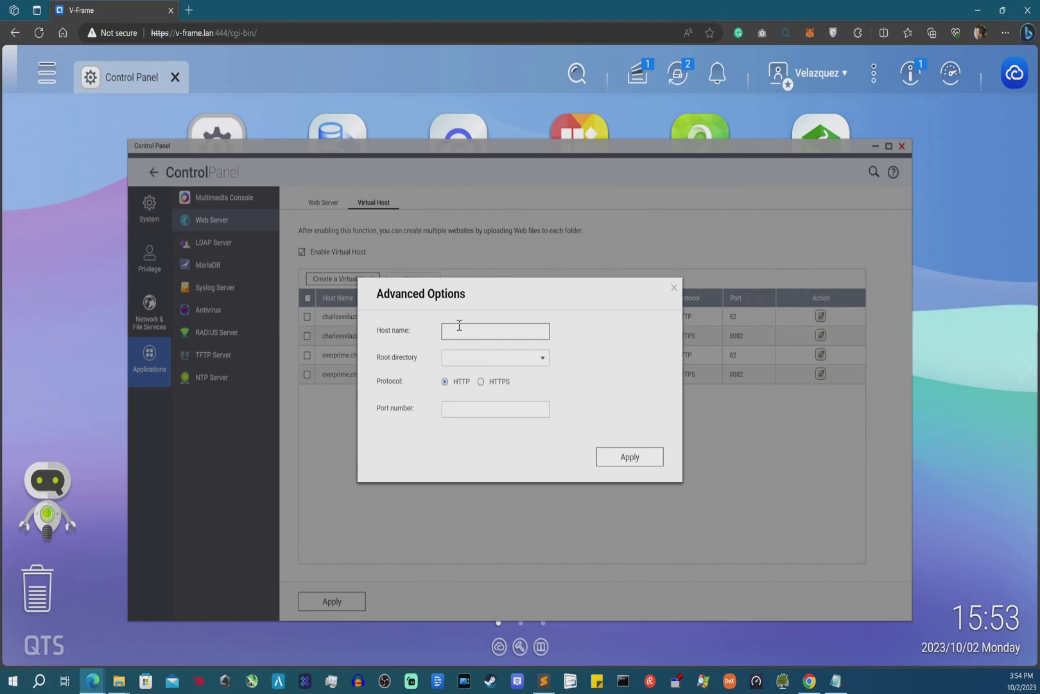
{"action": "type", "text": "CardBenefits.CharlesVelazquez.com"}
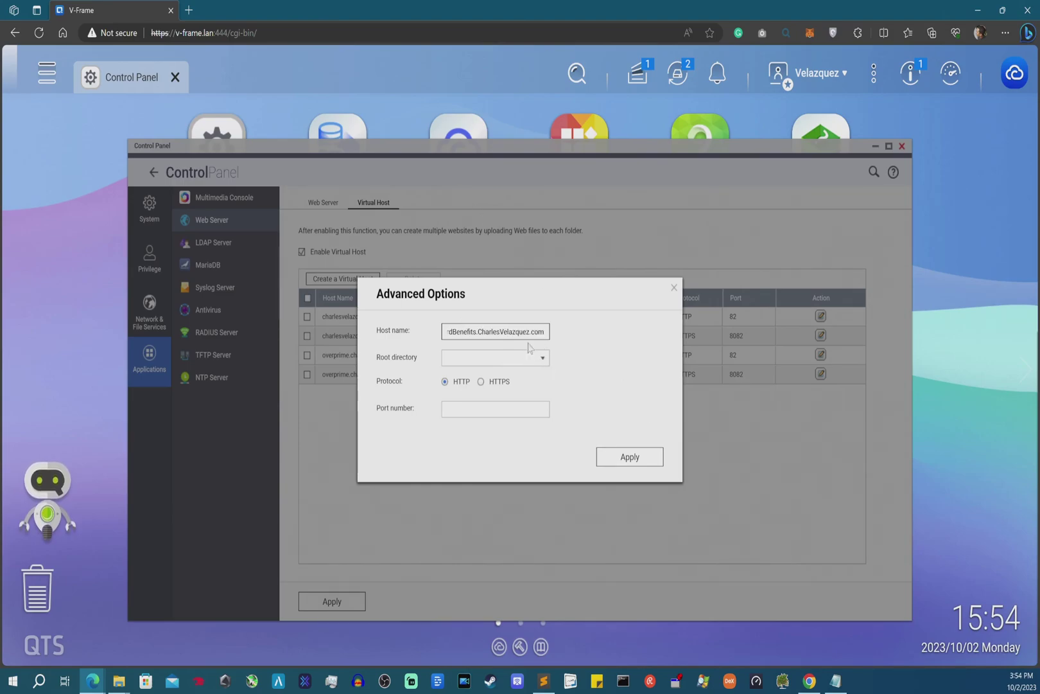
Examine the subdomain and domain parts of the host name and the shares offered as root directory
{"action": "left_click_drag", "start_coordinate": [477, 332], "coordinate": [546, 328]}
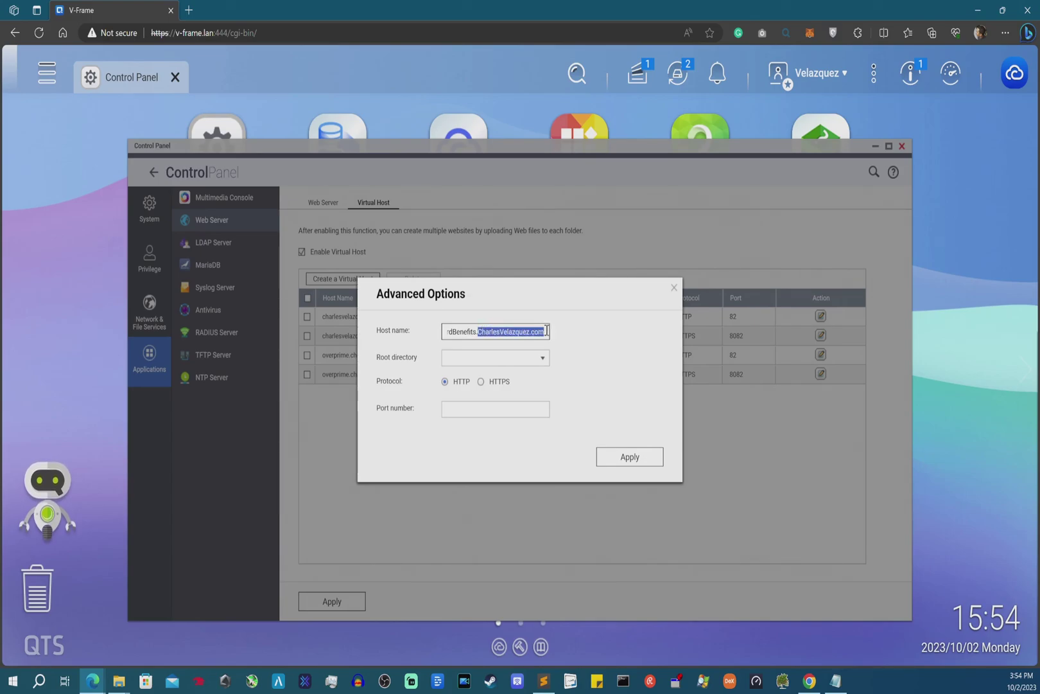
{"action": "double_click", "coordinate": [483, 329]}
{"action": "left_click", "coordinate": [478, 332]}
{"action": "left_click_drag", "start_coordinate": [479, 333], "coordinate": [432, 332]}
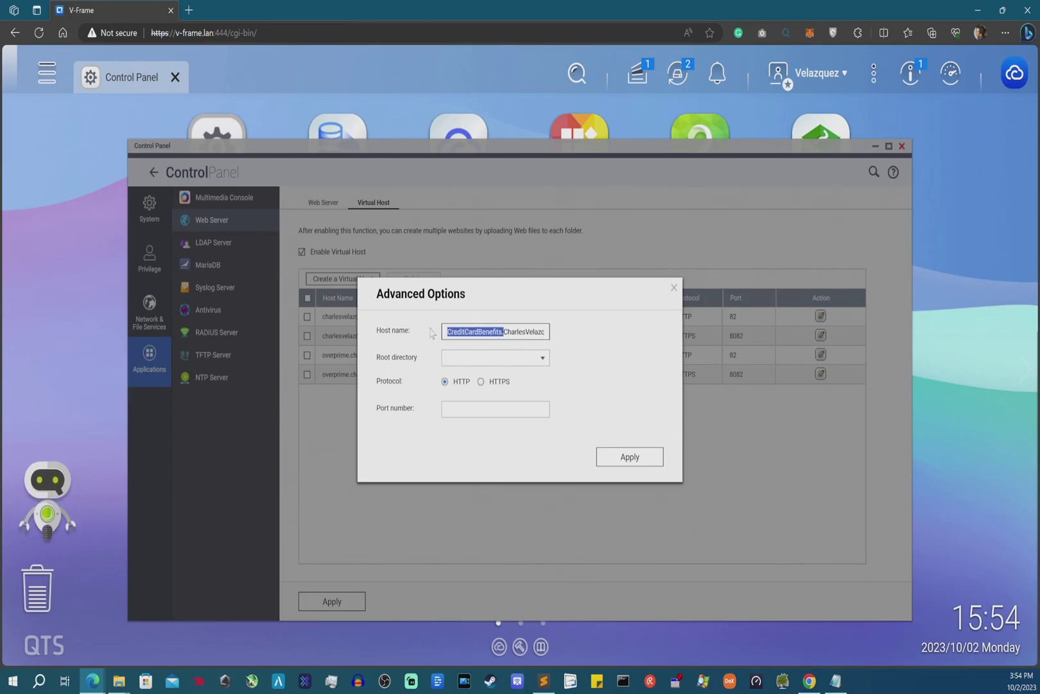
{"action": "double_click", "coordinate": [526, 333]}
{"action": "left_click", "coordinate": [526, 334]}
{"action": "left_click_drag", "start_coordinate": [447, 332], "coordinate": [565, 340]}
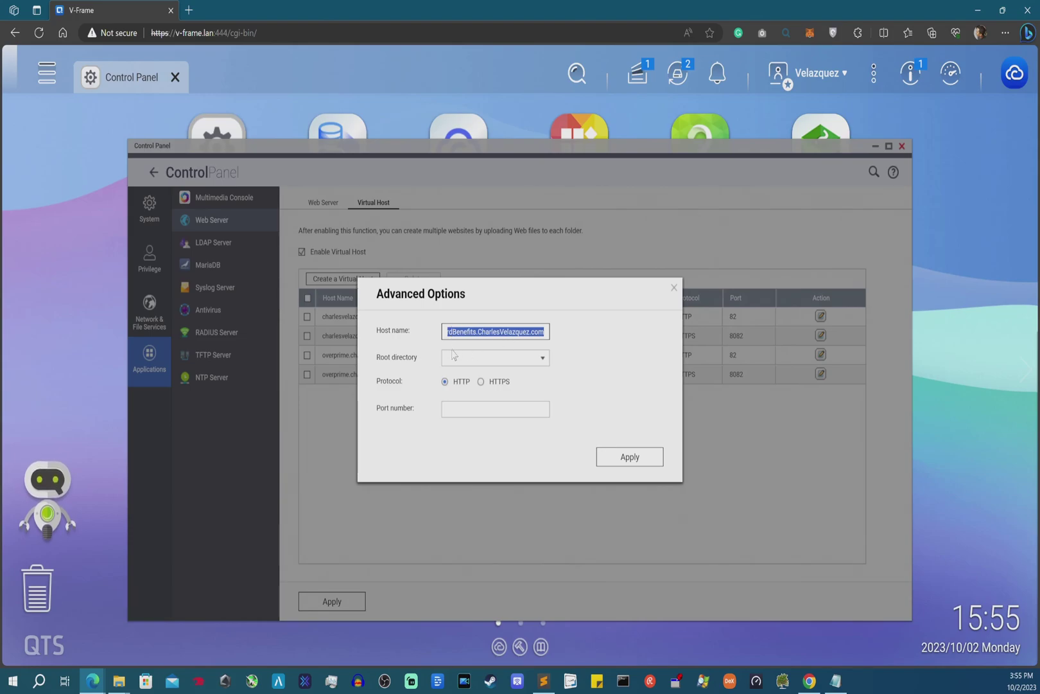
{"action": "left_click", "coordinate": [543, 359]}
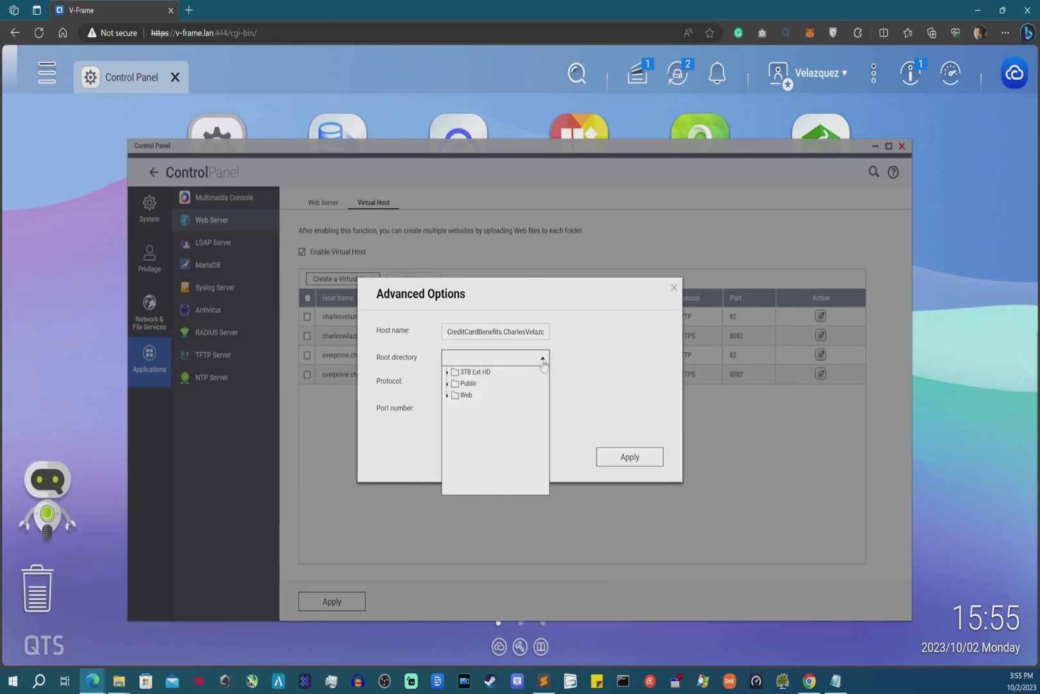
{"action": "left_click", "coordinate": [619, 362]}
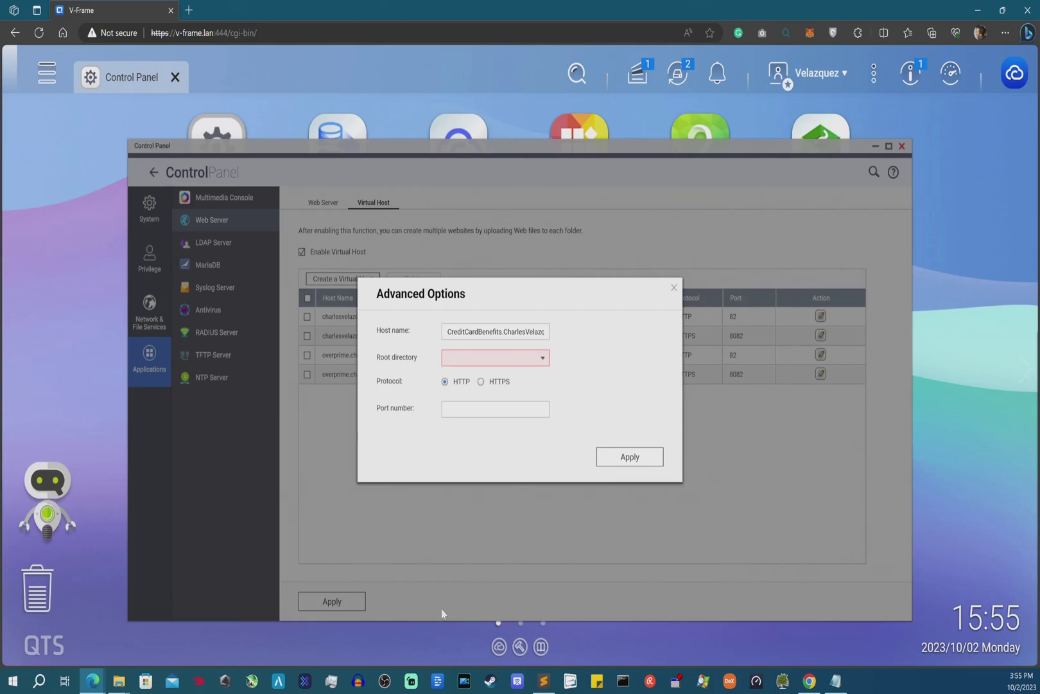
Switch to File Explorer and permanently delete the two folders prefixed "http-" from the V-Frame Web share
{"action": "mouse_move", "coordinate": [119, 681]}
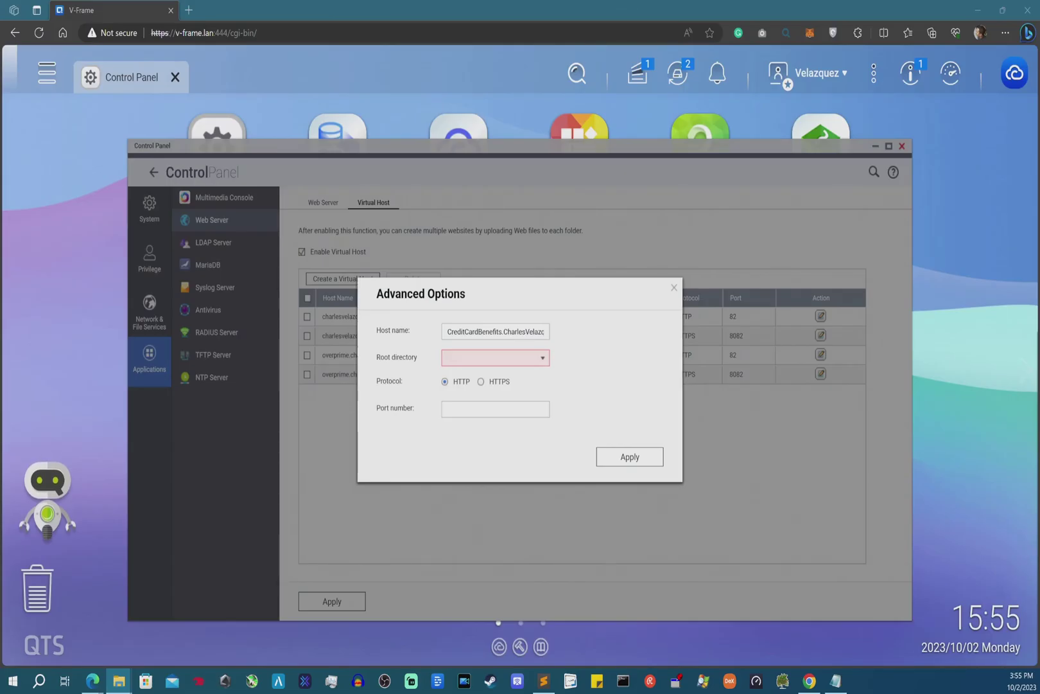
{"action": "left_click", "coordinate": [119, 681]}
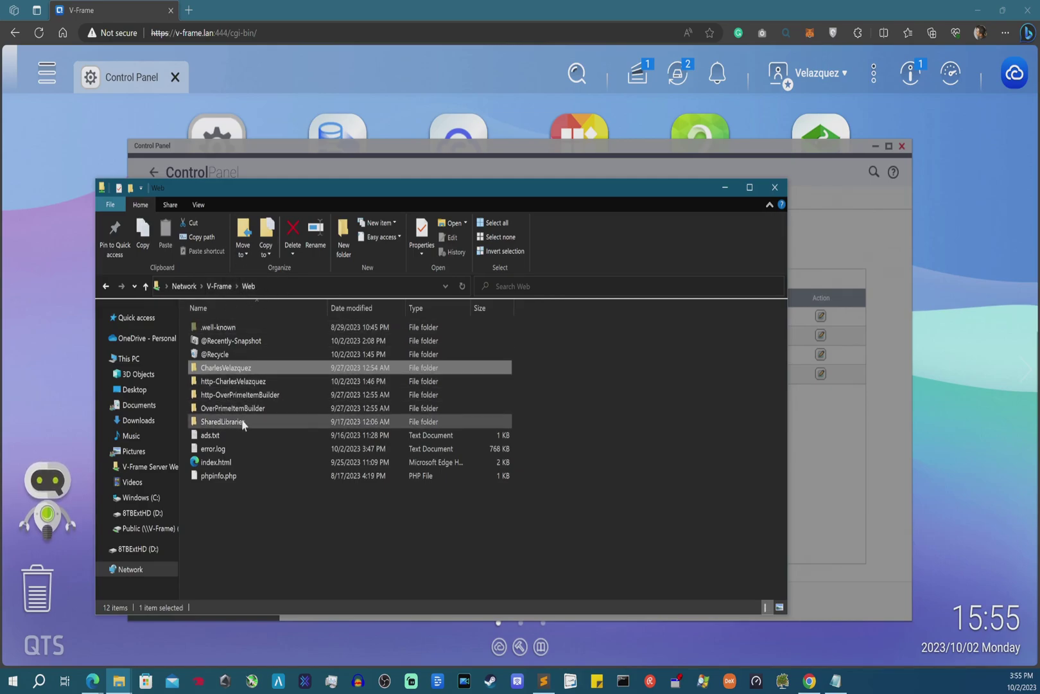
{"action": "left_click", "coordinate": [238, 383]}
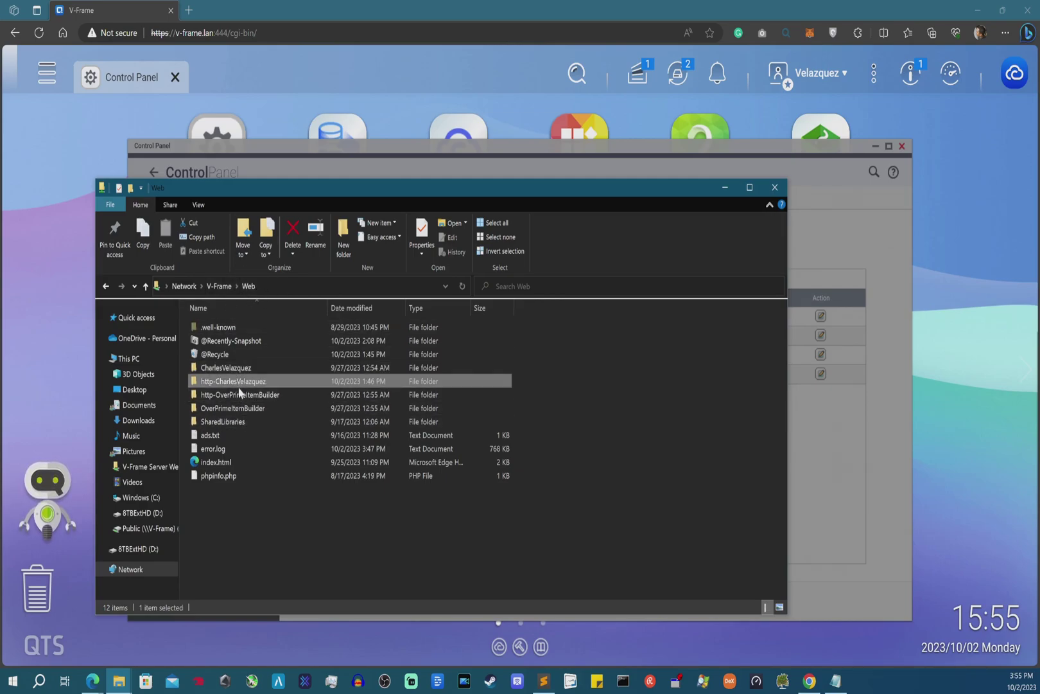
{"action": "left_click", "coordinate": [238, 397], "text": "shift"}
{"action": "key", "text": "Delete"}
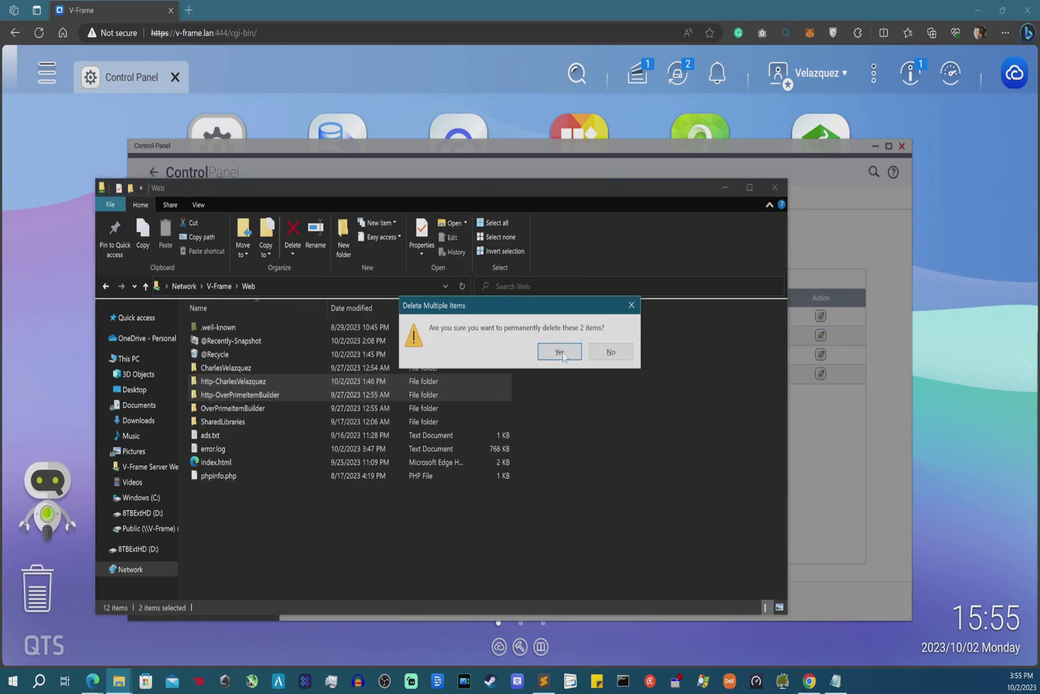
{"action": "left_click", "coordinate": [563, 356]}
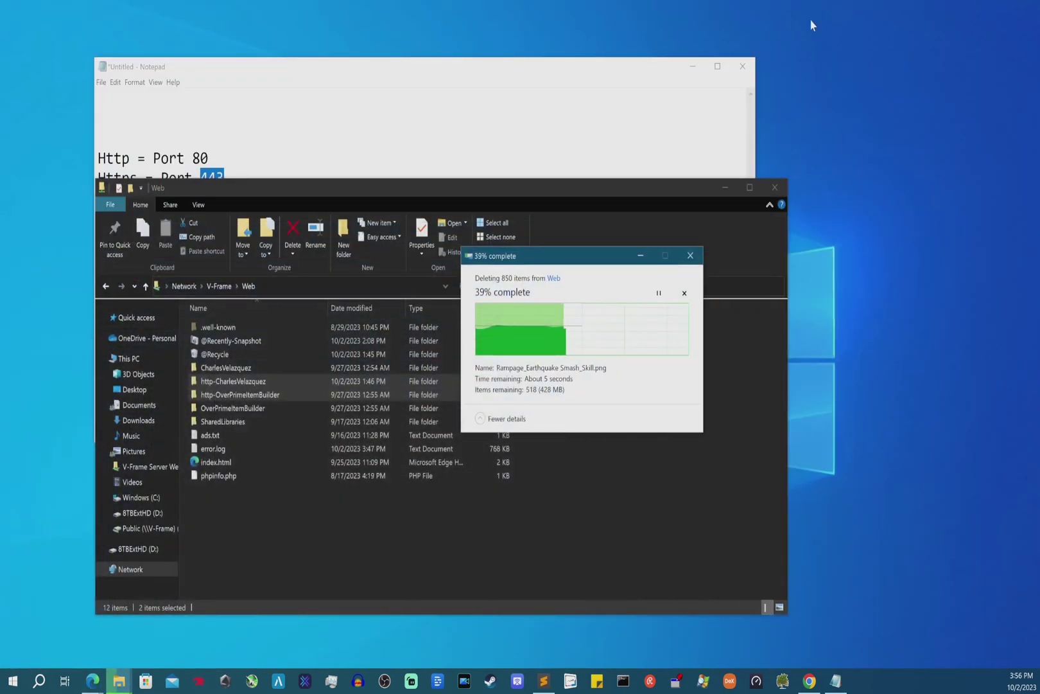
Copy the desktop's CardBenefits folder into the Web share and check the copied folder's contents
{"action": "left_click_drag", "start_coordinate": [232, 71], "coordinate": [579, 55]}
{"action": "left_click_drag", "start_coordinate": [227, 197], "coordinate": [387, 106]}
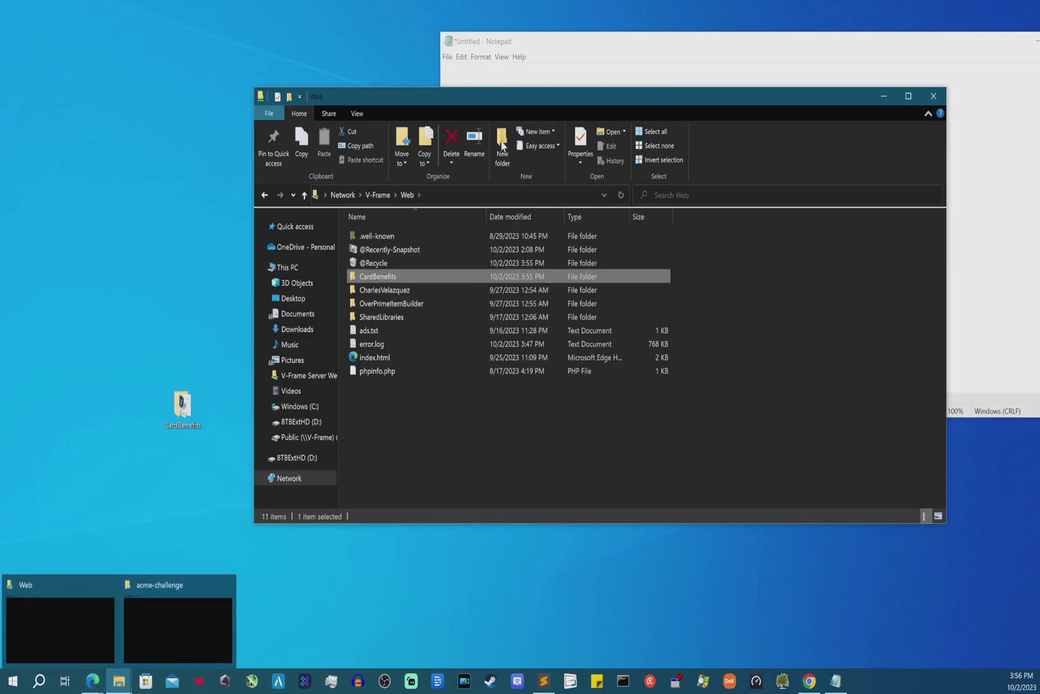
{"action": "double_click", "coordinate": [400, 279]}
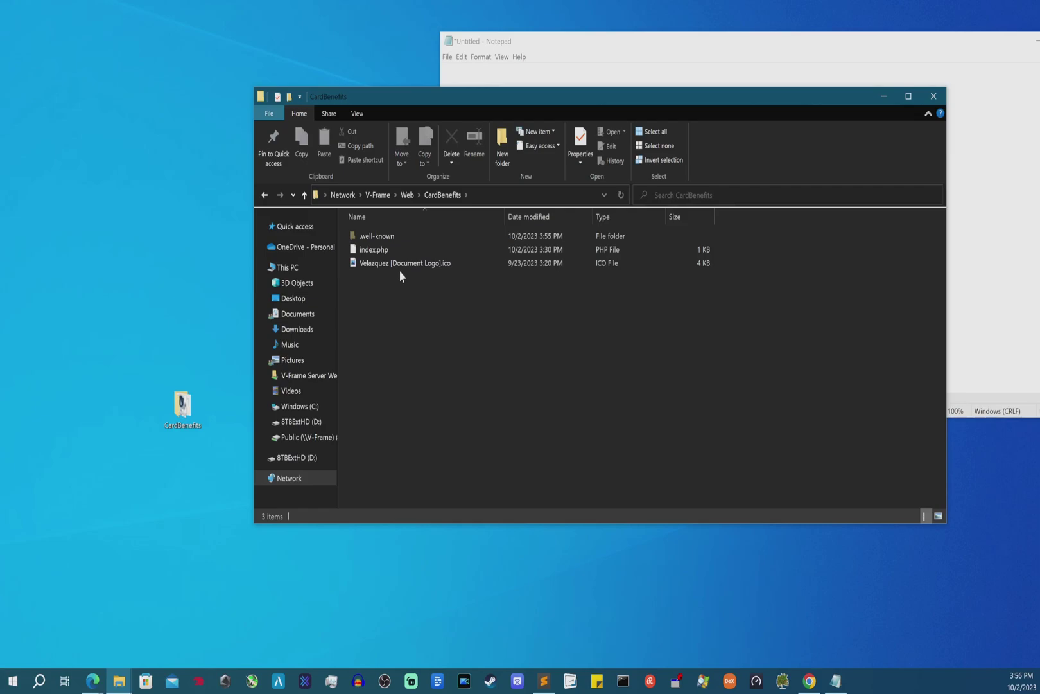
{"action": "left_click_drag", "start_coordinate": [466, 101], "coordinate": [498, 206]}
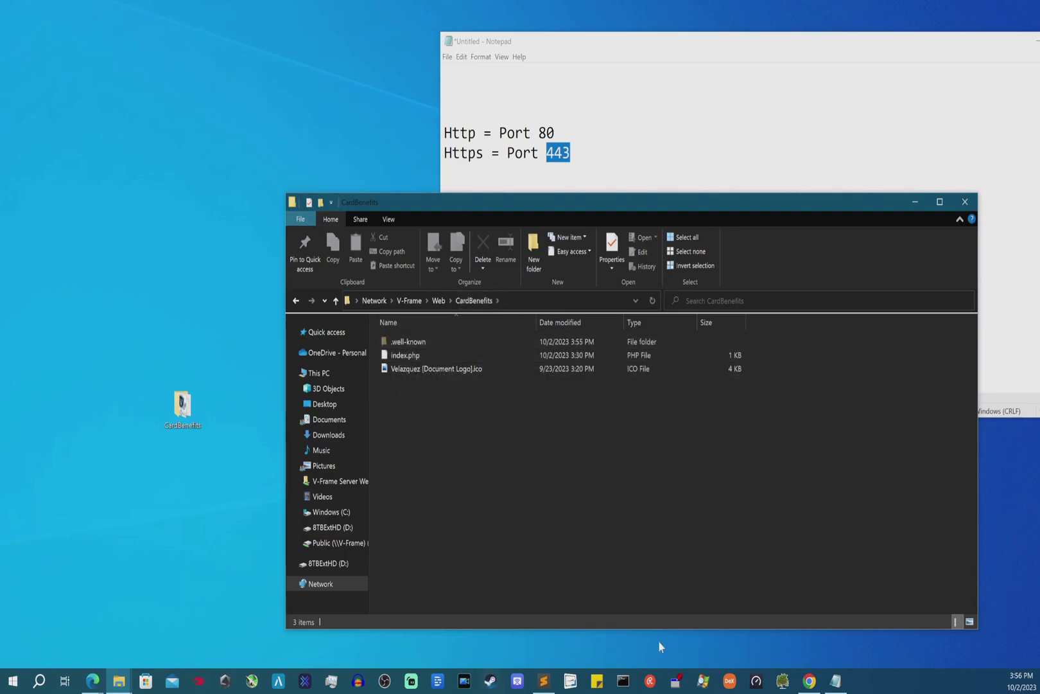
{"action": "left_click", "coordinate": [439, 300]}
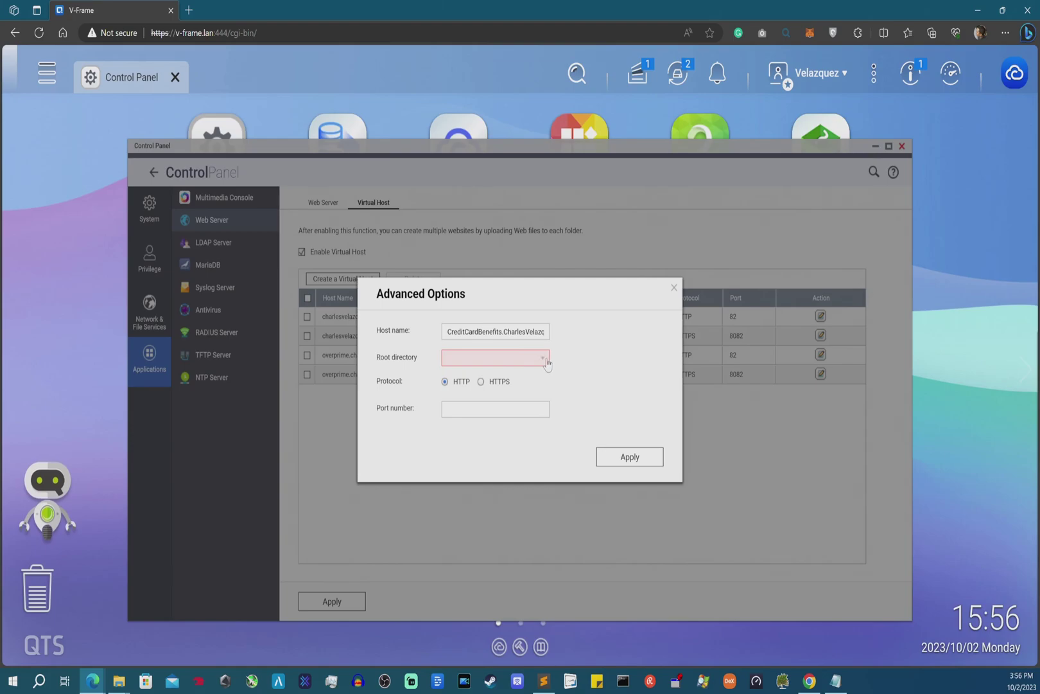
Set the new virtual host's root directory to /Web/CardBenefits
{"action": "left_click", "coordinate": [546, 358]}
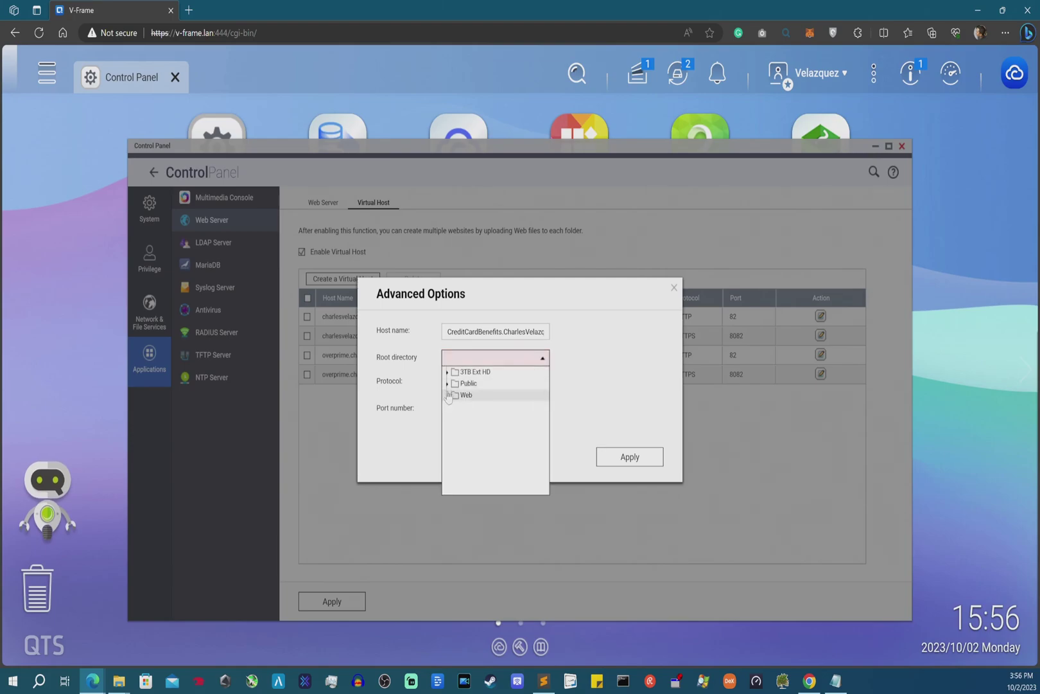
{"action": "left_click", "coordinate": [447, 394]}
{"action": "left_click", "coordinate": [480, 442]}
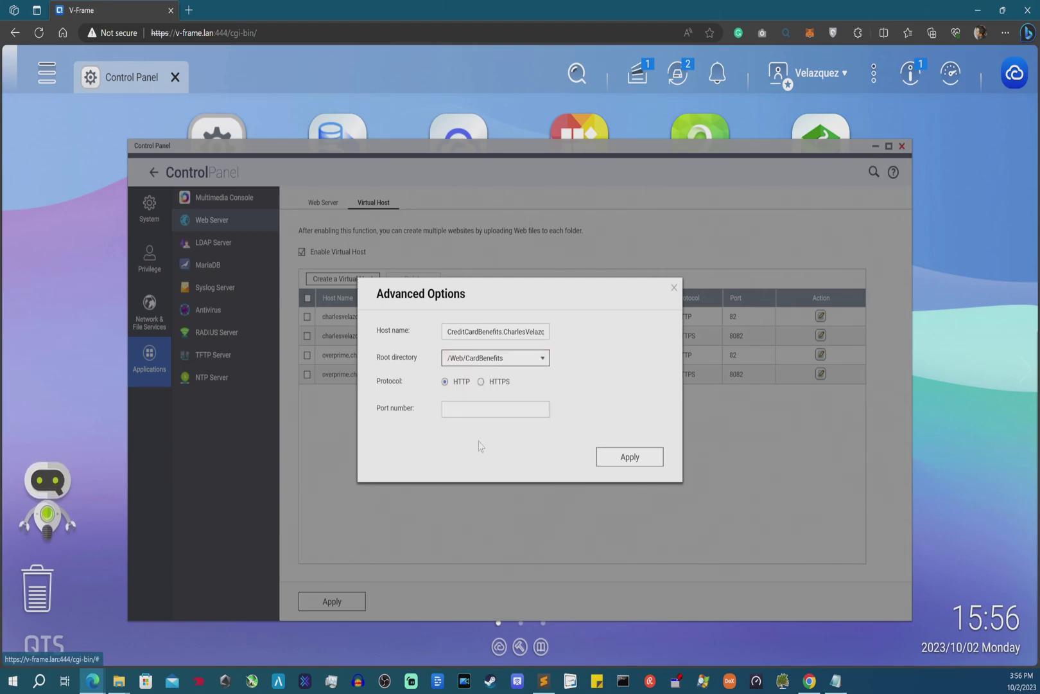
Set the virtual host's protocol to HTTPS with port number 8082 and apply it to create the host
{"action": "left_click", "coordinate": [481, 381]}
{"action": "left_click_drag", "start_coordinate": [450, 287], "coordinate": [476, 397]}
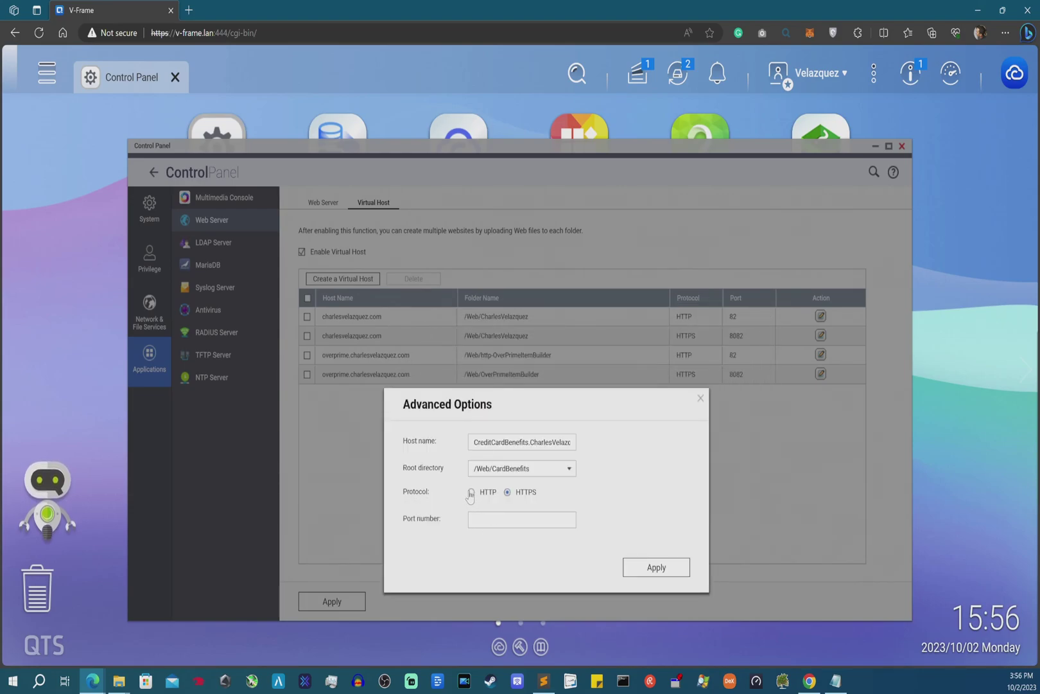
{"action": "left_click", "coordinate": [471, 493]}
{"action": "left_click", "coordinate": [516, 521]}
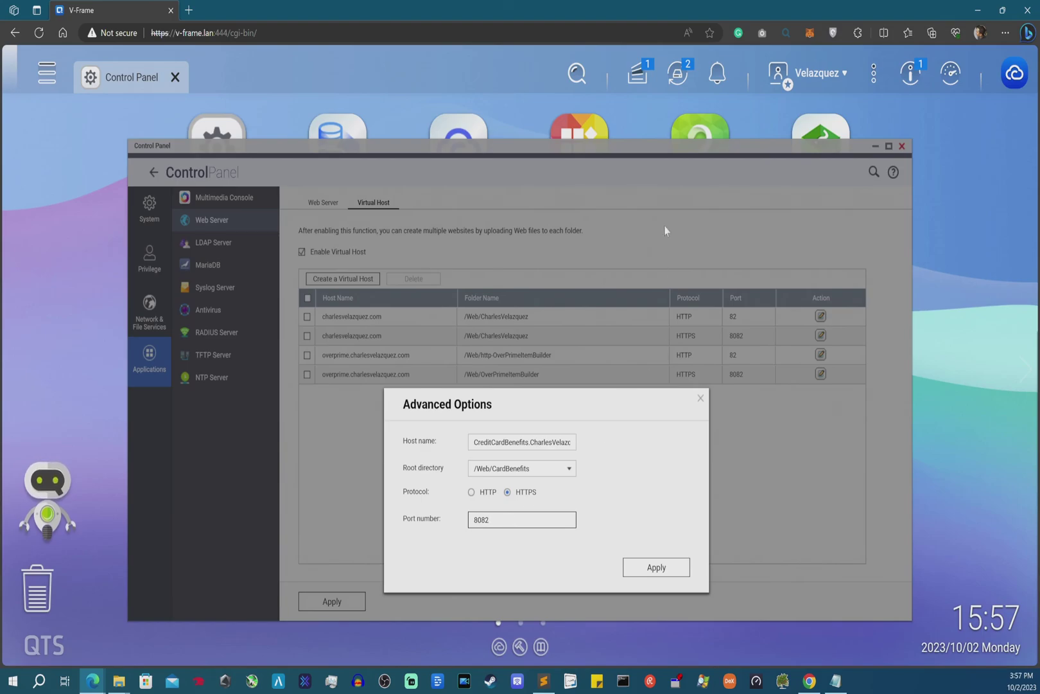
{"action": "left_click", "coordinate": [660, 573]}
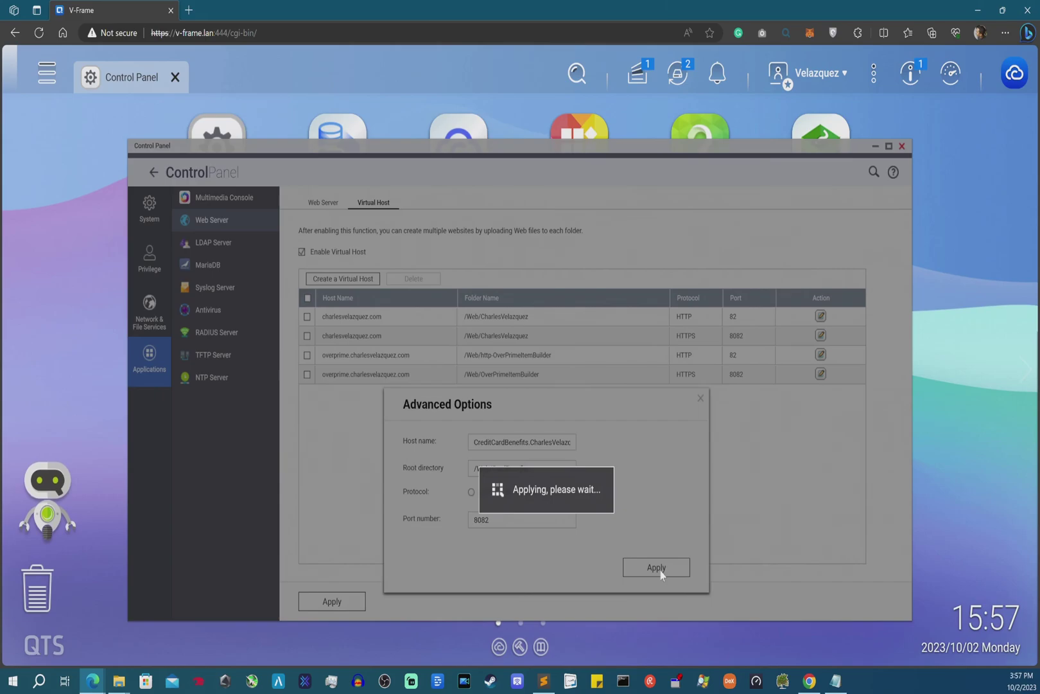
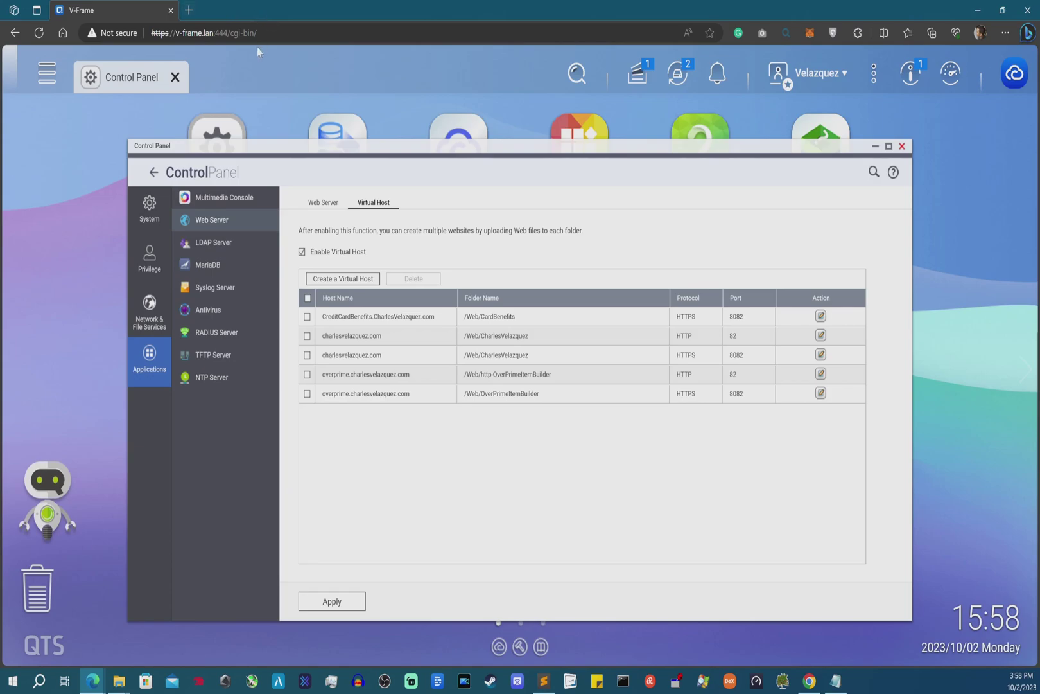
Open the V-Matrix router's LuCI page at v-matrix.lan in a new browser tab
{"action": "left_click_drag", "start_coordinate": [215, 33], "coordinate": [347, 50]}
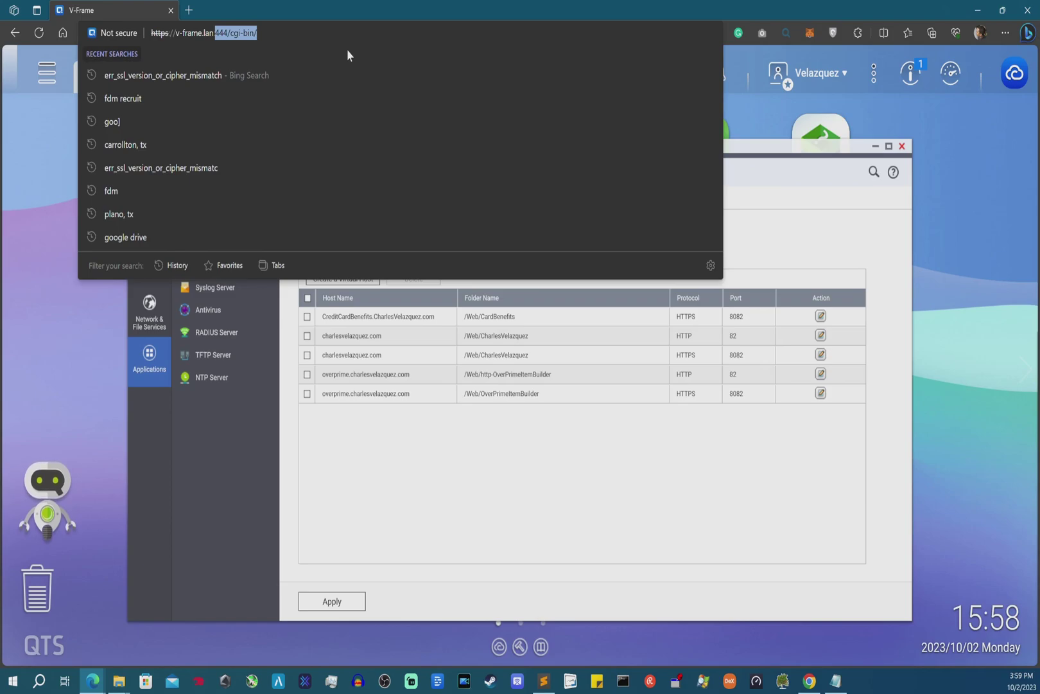
{"action": "left_click", "coordinate": [190, 10]}
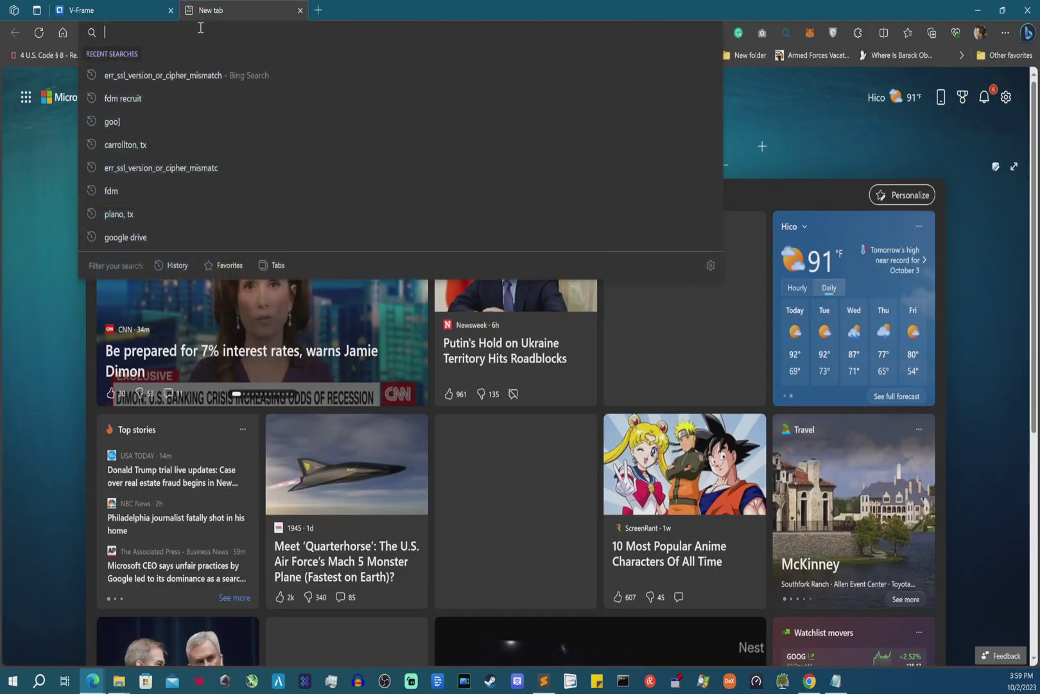
{"action": "type", "text": "c-ma"}
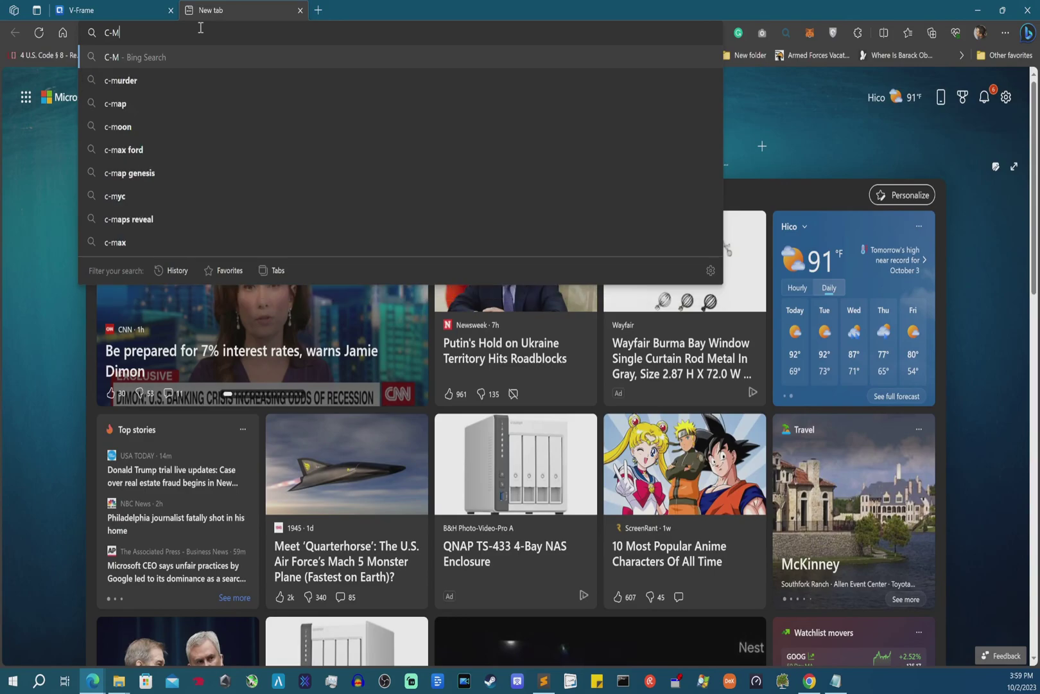
{"action": "key", "text": "BackSpace"}
{"action": "key", "text": "BackSpace"}
{"action": "key", "text": "BackSpace"}
{"action": "key", "text": "BackSpace"}
{"action": "type", "text": "v-ma"}
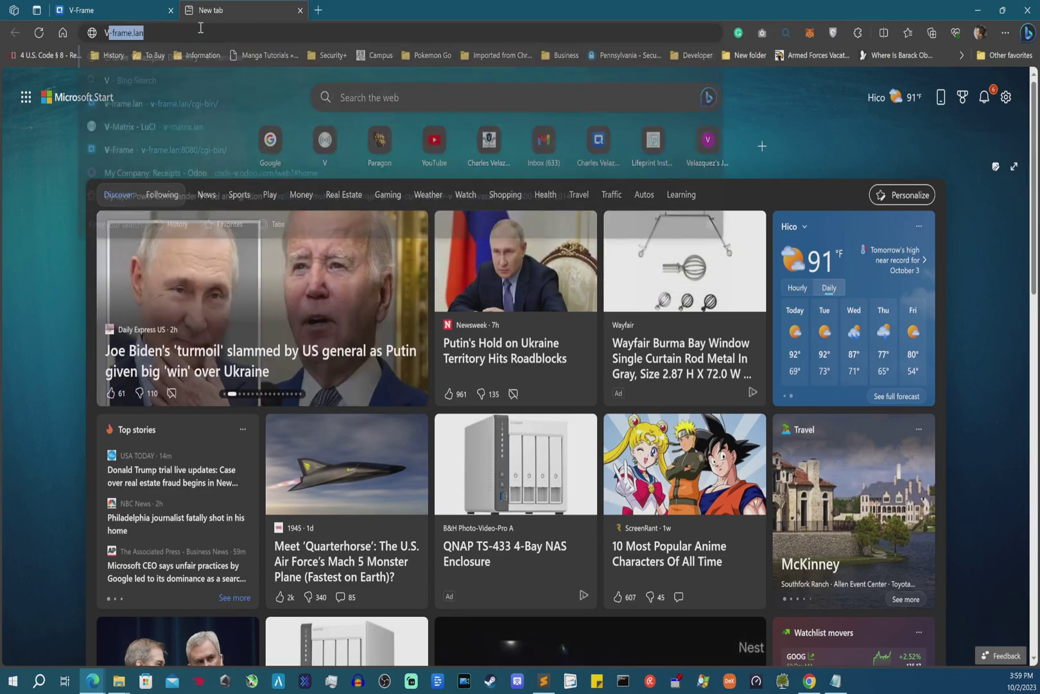
{"action": "key", "text": "Return"}
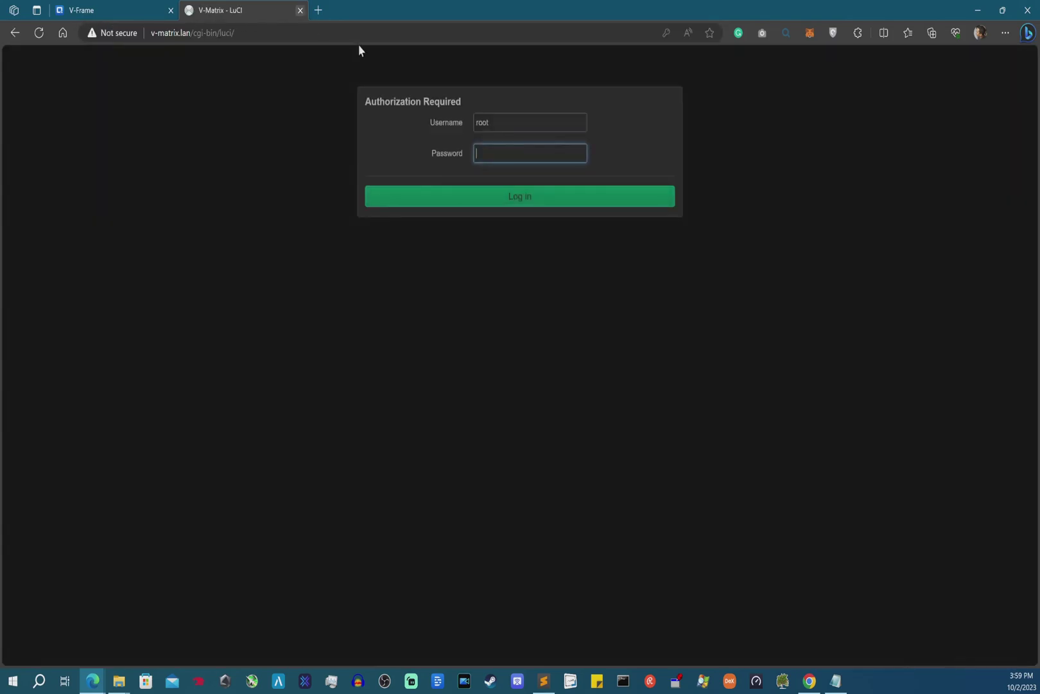
Log in to the V-Matrix router as root with the account password
{"action": "left_click", "coordinate": [523, 149]}
{"action": "left_click", "coordinate": [527, 195]}
{"action": "key", "text": "Return"}
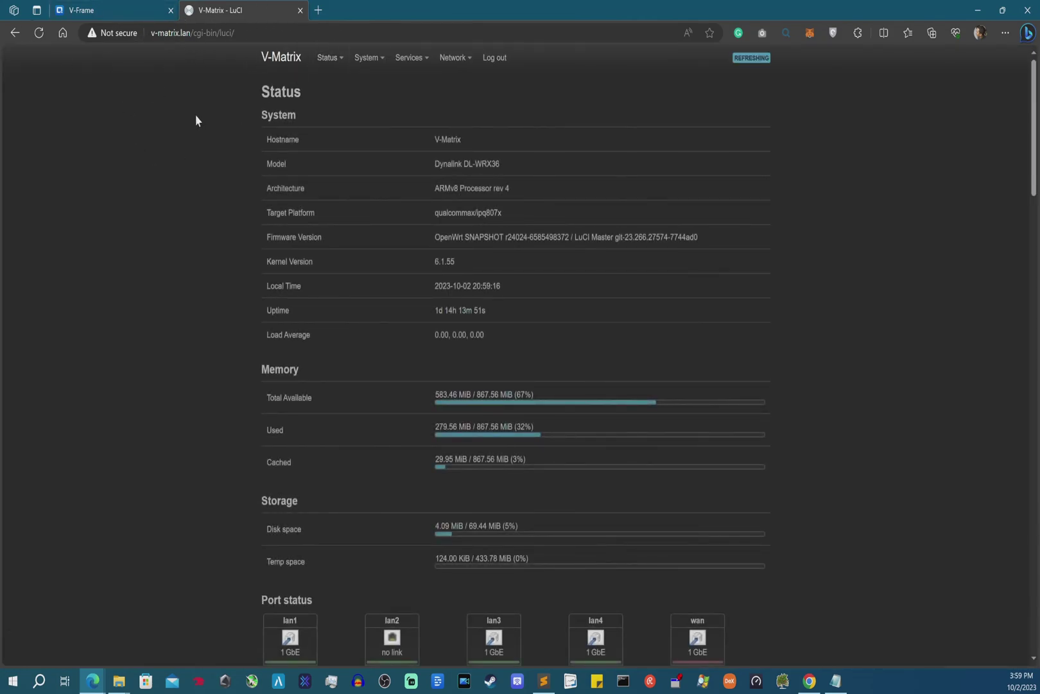
Open the firewall's "Internet to Server Website http" port forward and look at its protocol options
{"action": "mouse_move", "coordinate": [442, 59]}
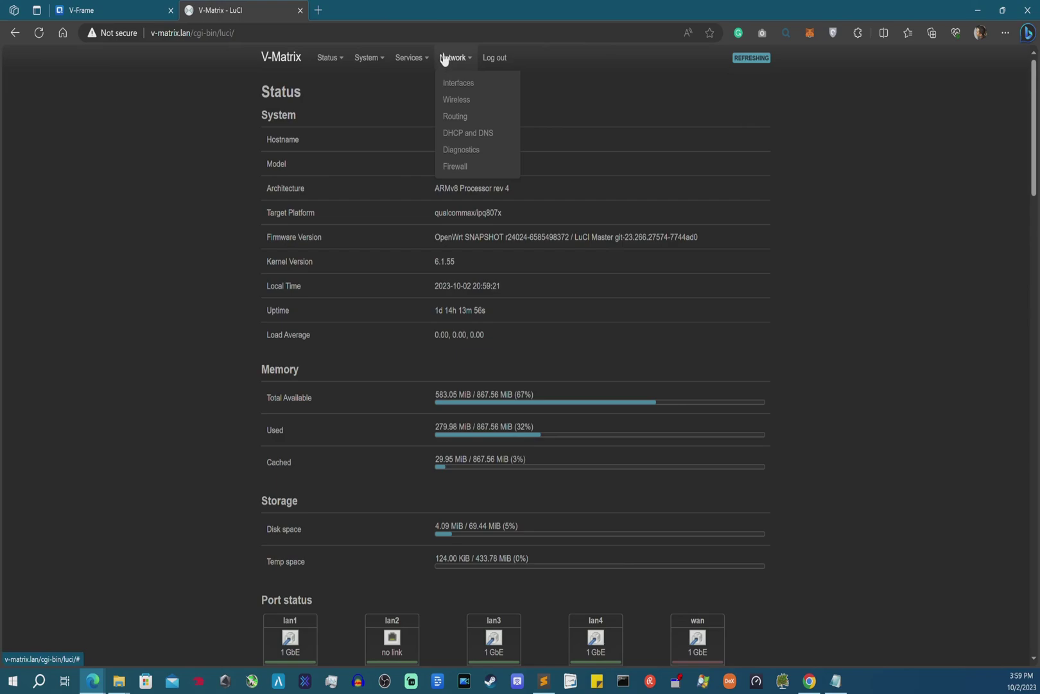
{"action": "left_click", "coordinate": [460, 167]}
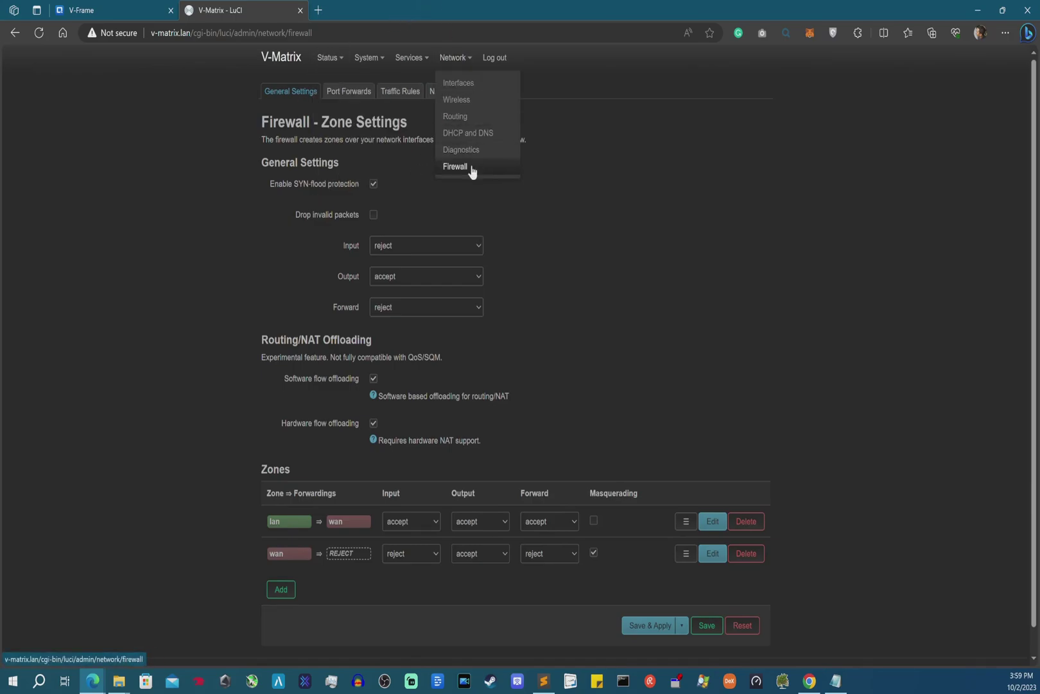
{"action": "left_click", "coordinate": [363, 93]}
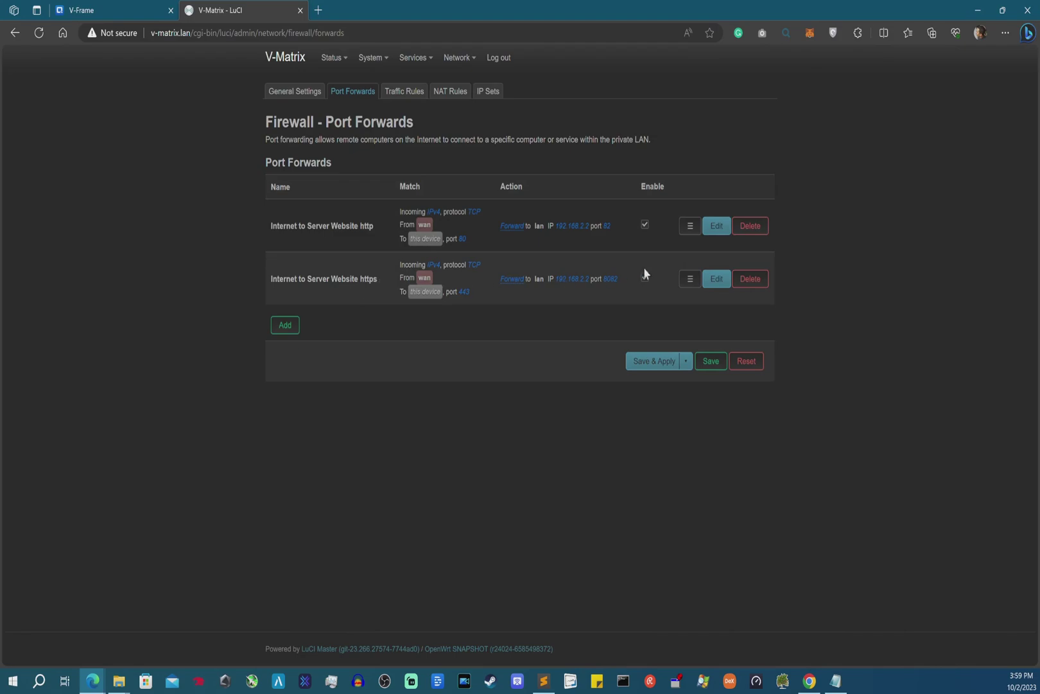
{"action": "left_click", "coordinate": [717, 226]}
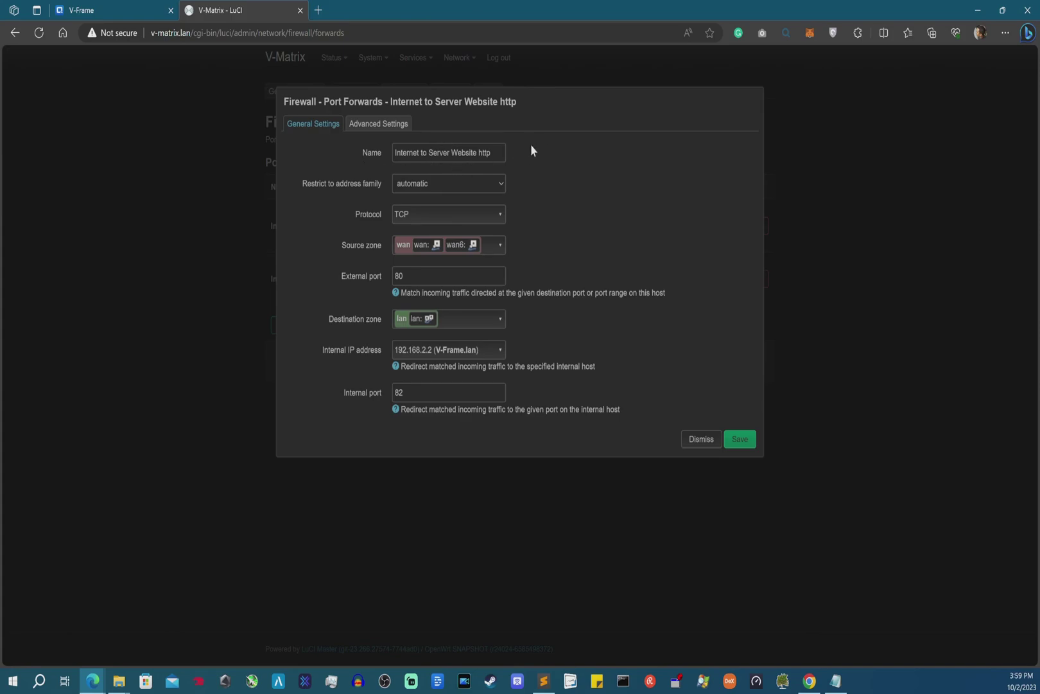
{"action": "left_click", "coordinate": [421, 215]}
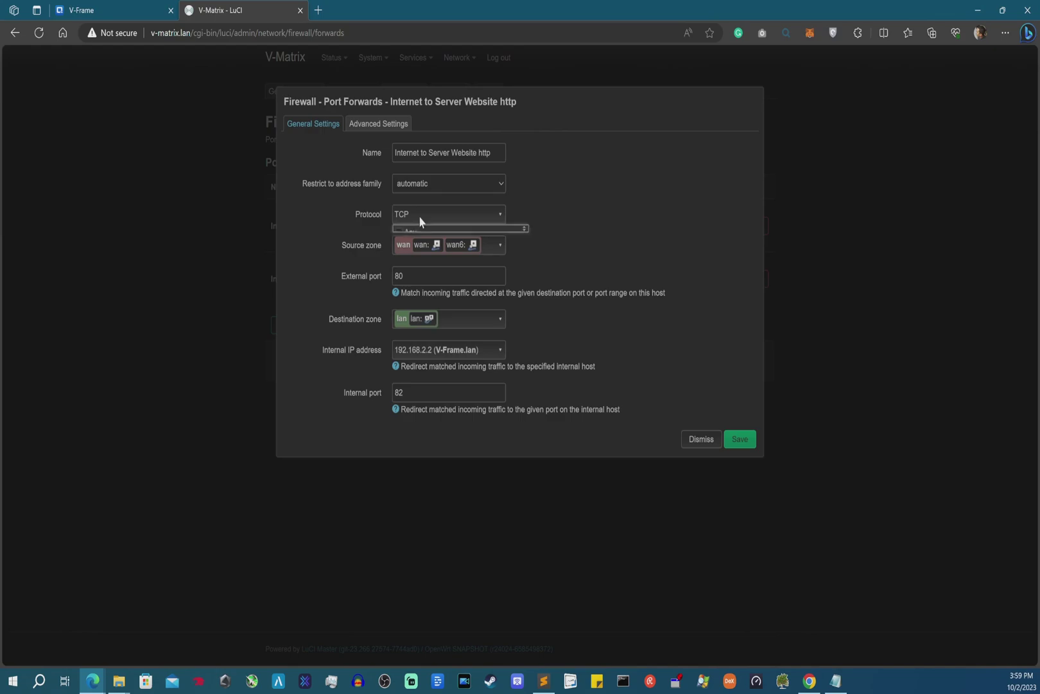
{"action": "left_click", "coordinate": [288, 206]}
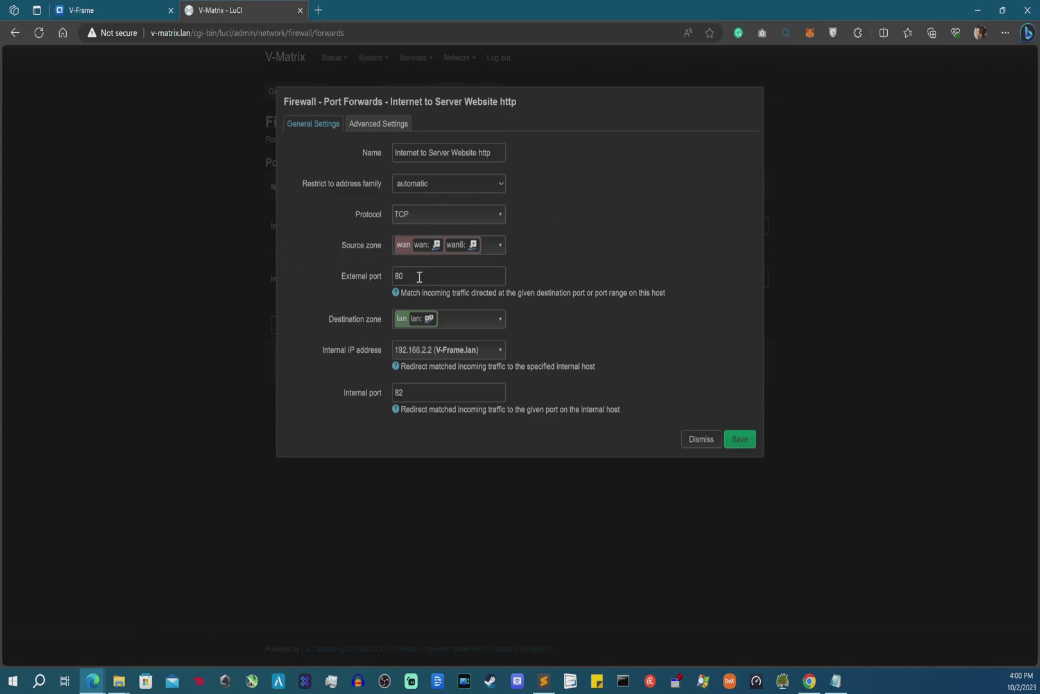
Switch to Notepad to review the noted Http and Https port numbers, and minimize it when done
{"action": "left_click", "coordinate": [836, 681]}
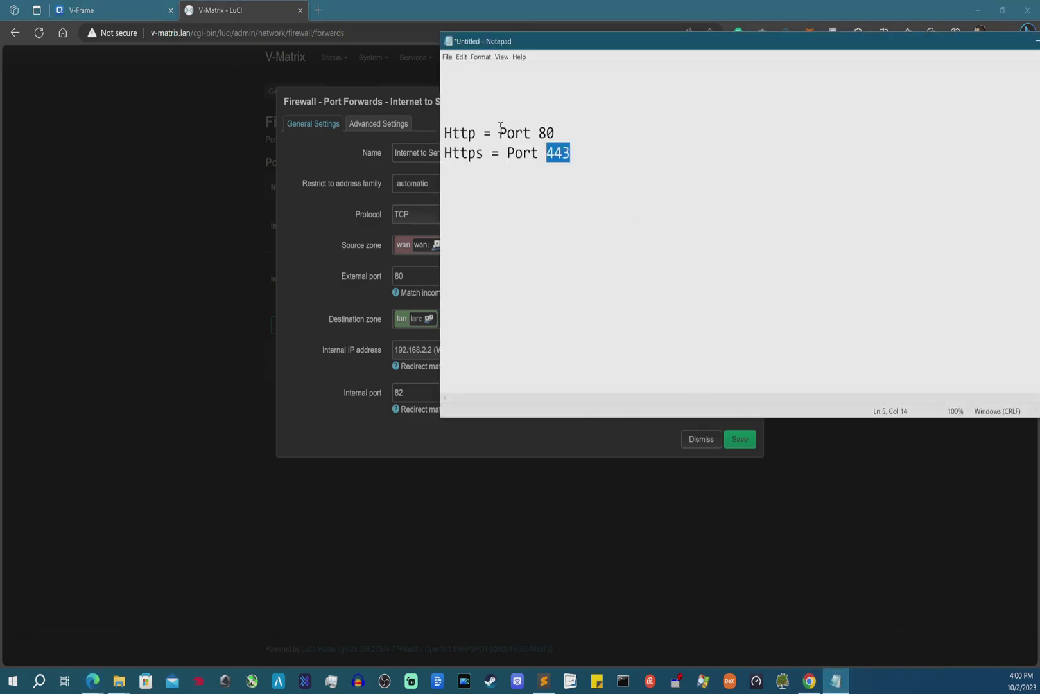
{"action": "double_click", "coordinate": [462, 131]}
{"action": "double_click", "coordinate": [538, 133]}
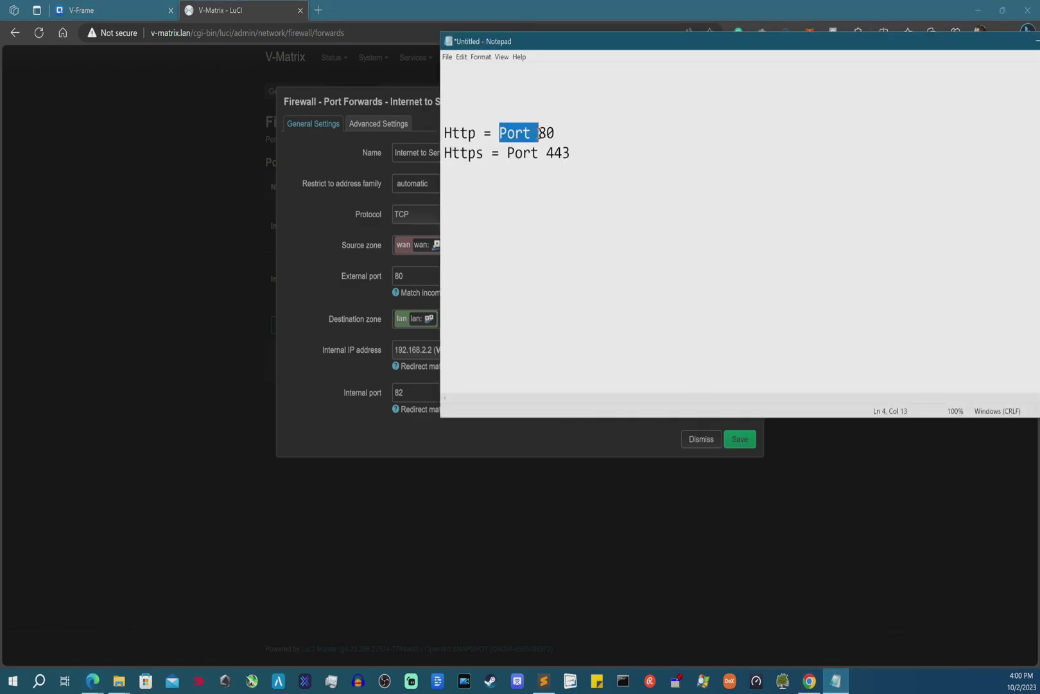
{"action": "left_click", "coordinate": [461, 151]}
{"action": "left_click_drag", "start_coordinate": [973, 42], "coordinate": [760, 190]}
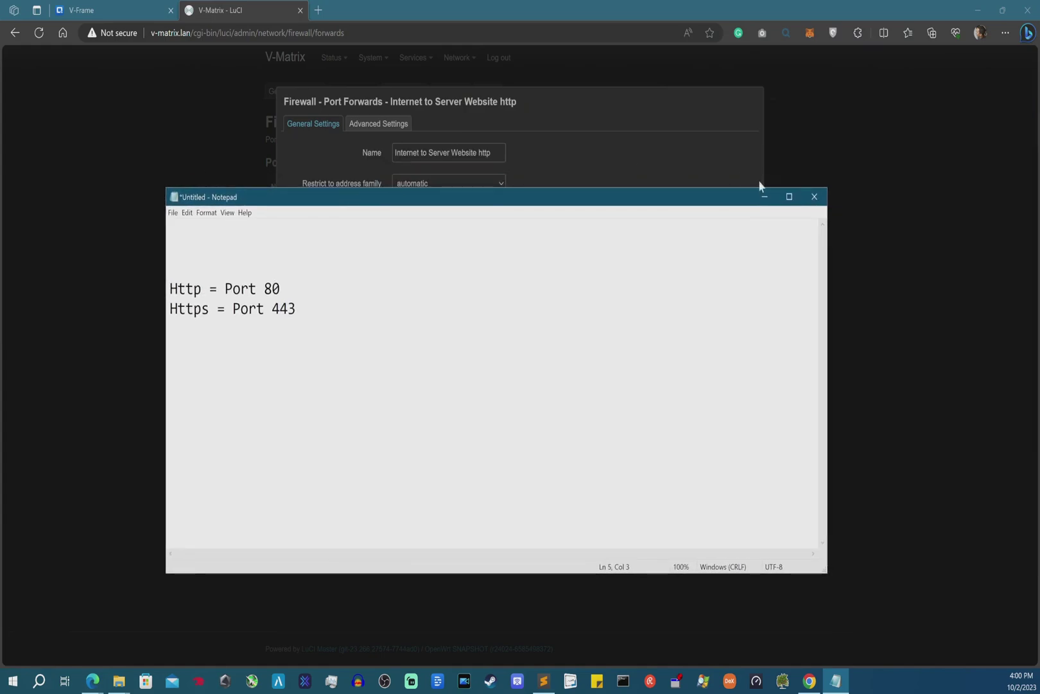
{"action": "left_click", "coordinate": [765, 196]}
Examine the external port and internal port of the http port forward without changing them
{"action": "left_click", "coordinate": [432, 276]}
{"action": "left_click", "coordinate": [358, 277]}
{"action": "double_click", "coordinate": [424, 276]}
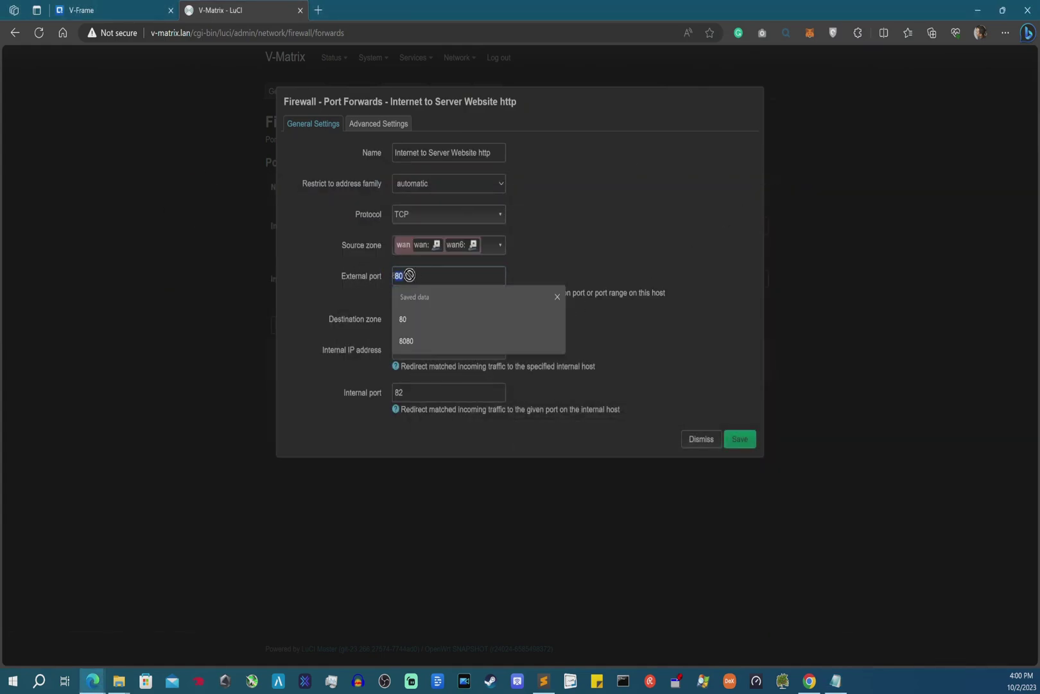
{"action": "left_click", "coordinate": [424, 277]}
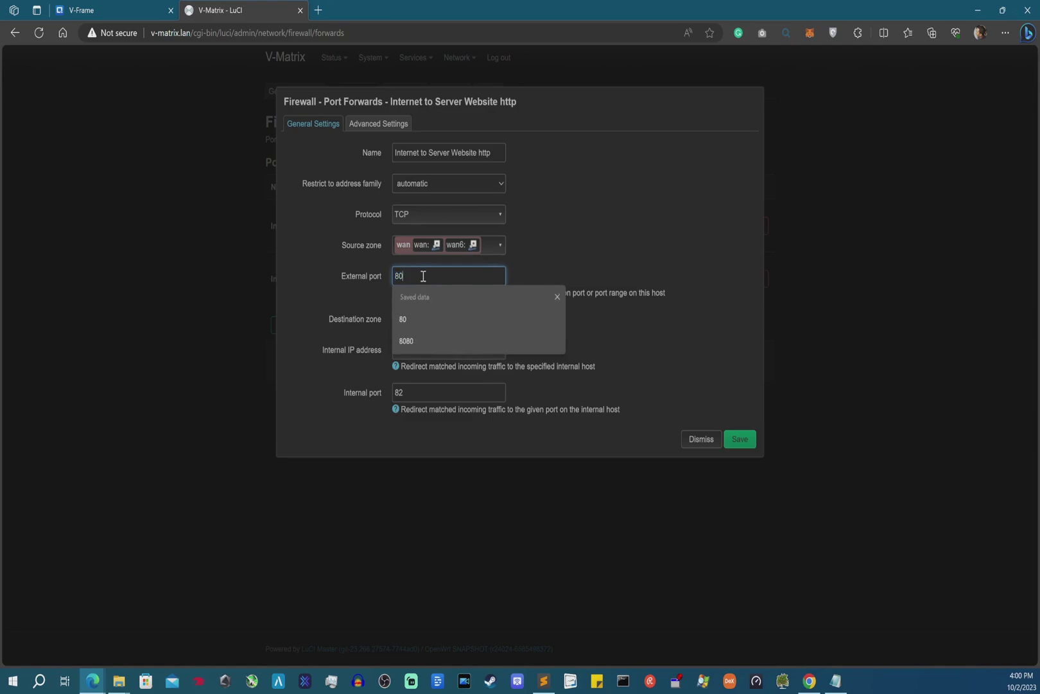
{"action": "left_click_drag", "start_coordinate": [414, 275], "coordinate": [390, 276]}
{"action": "key", "text": "Escape"}
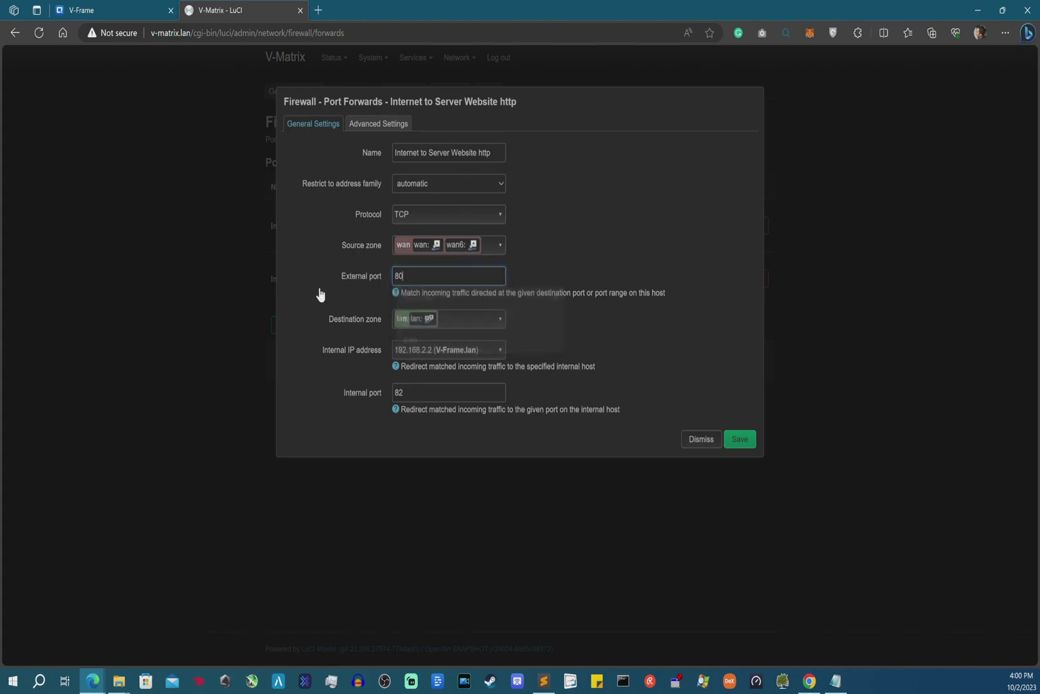
{"action": "left_click", "coordinate": [399, 276]}
{"action": "left_click", "coordinate": [337, 332]}
{"action": "left_click", "coordinate": [412, 391]}
{"action": "double_click", "coordinate": [412, 392]}
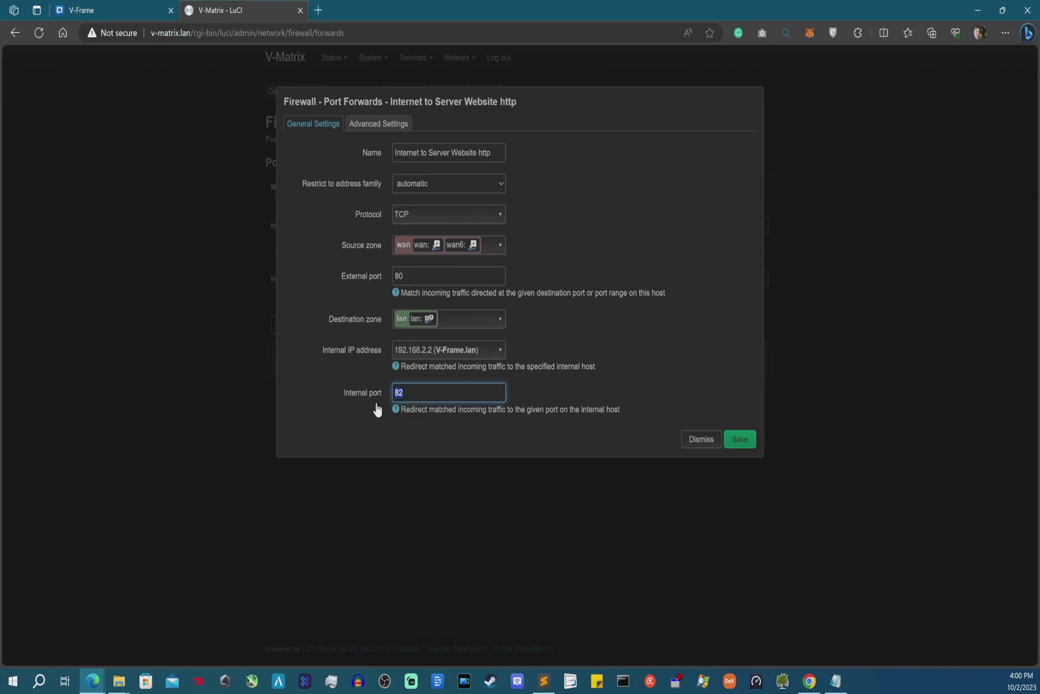
{"action": "left_click", "coordinate": [413, 394]}
Return to the V-Frame tab and compare the web server's port number with the ports in the virtual host list
{"action": "left_click", "coordinate": [84, 9]}
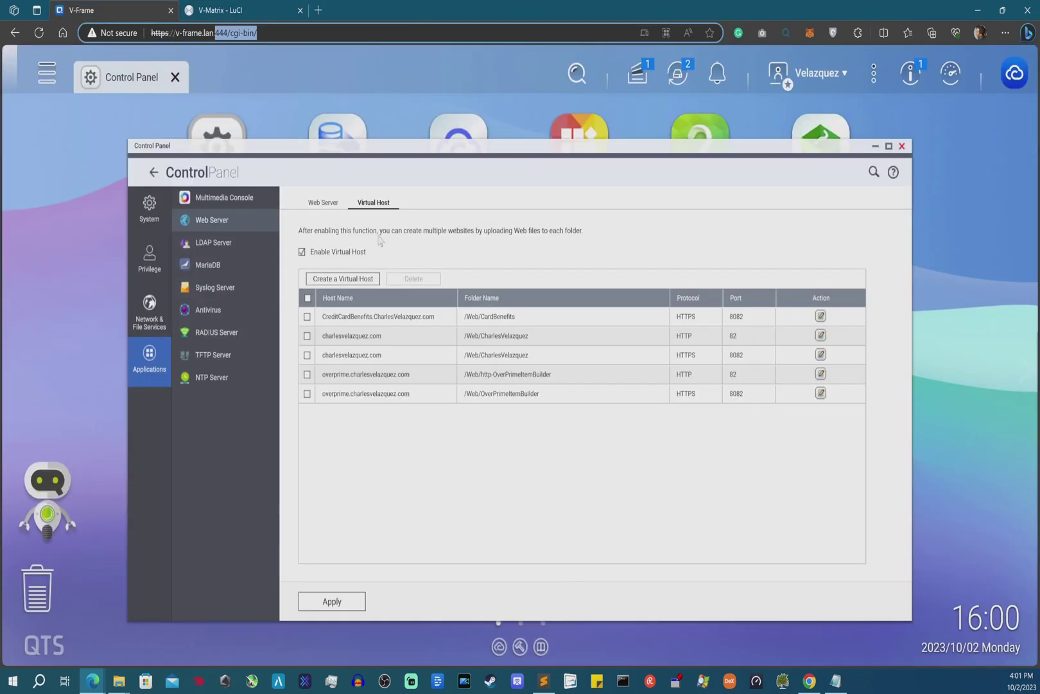
{"action": "left_click", "coordinate": [328, 203]}
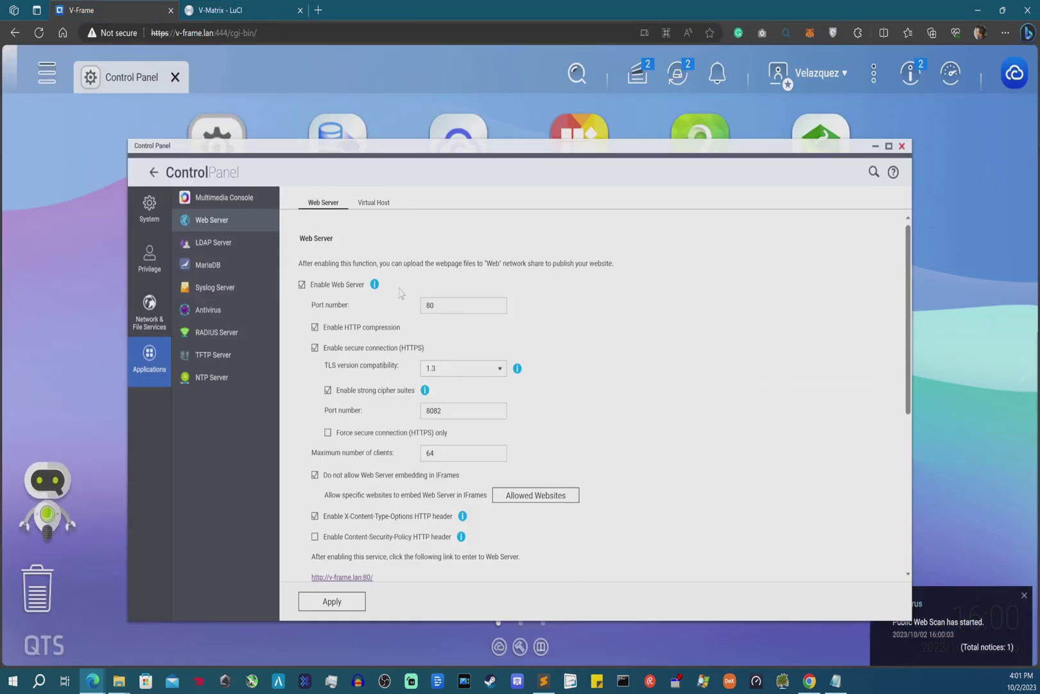
{"action": "double_click", "coordinate": [429, 306]}
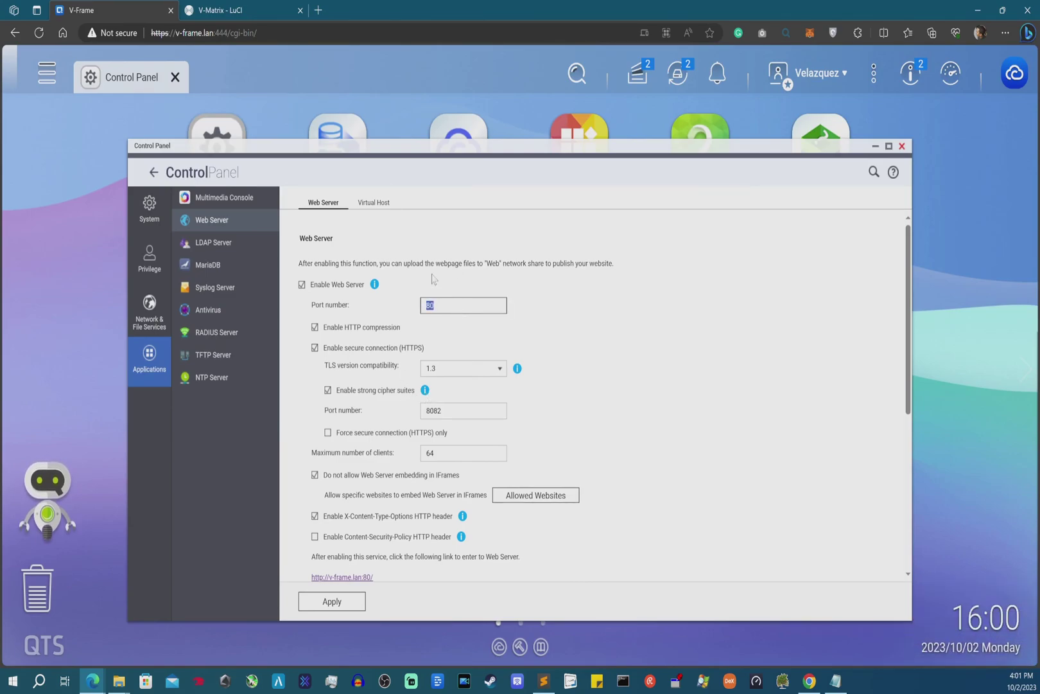
{"action": "left_click", "coordinate": [373, 202]}
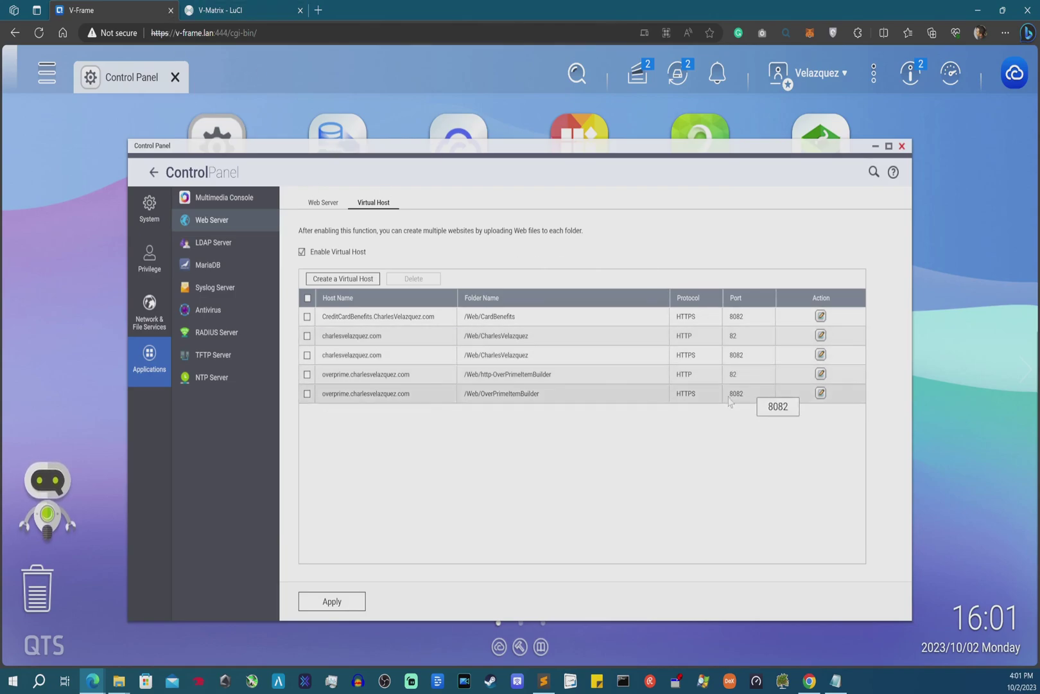
Dismiss the router's http rule and compare the https rule's external and internal ports with V-Frame's virtual host list
{"action": "left_click", "coordinate": [286, 9]}
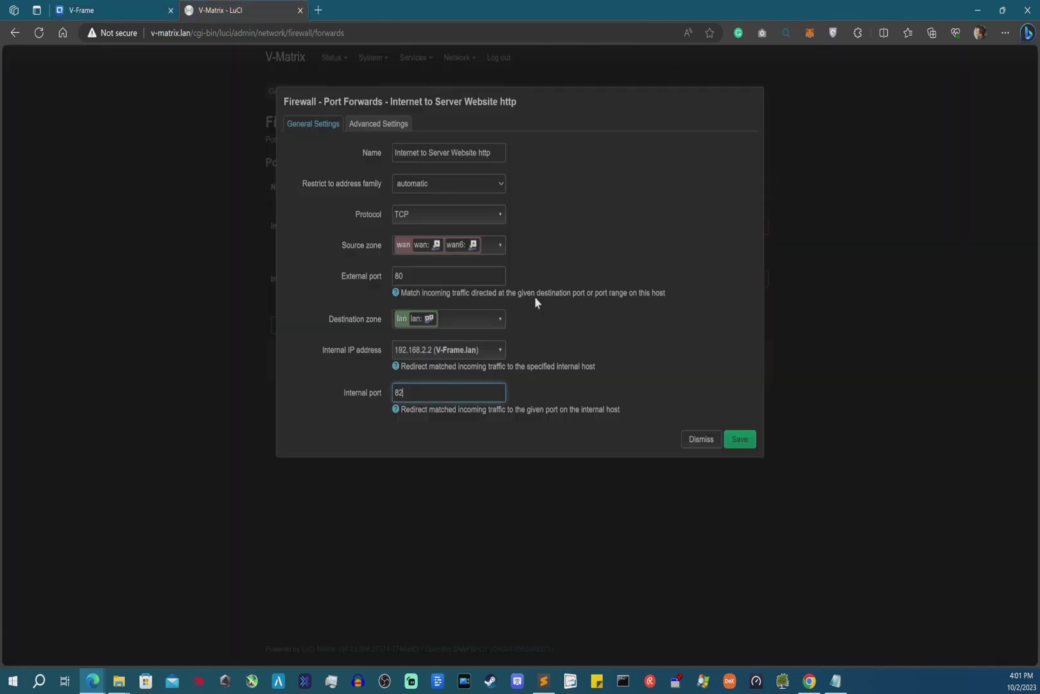
{"action": "left_click", "coordinate": [687, 444]}
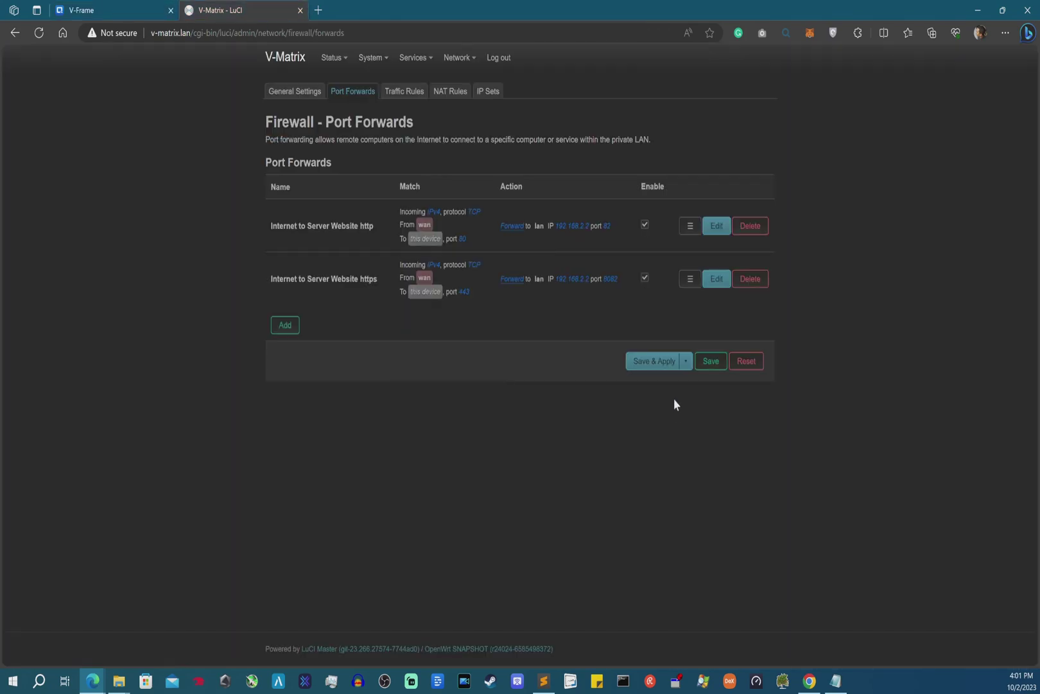
{"action": "left_click", "coordinate": [717, 282]}
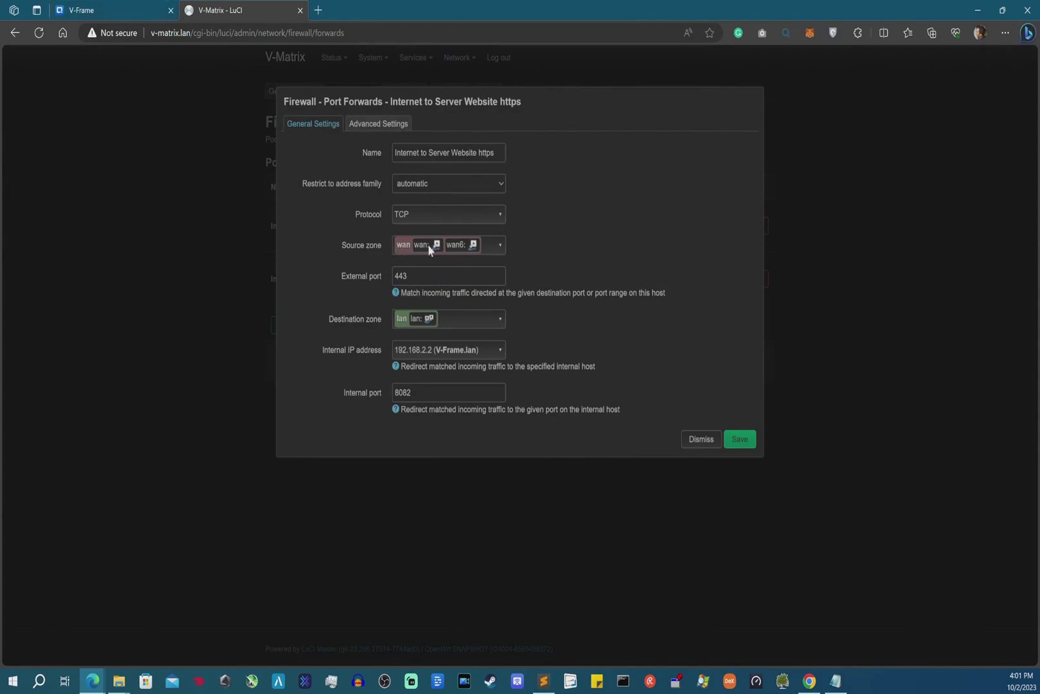
{"action": "double_click", "coordinate": [418, 279]}
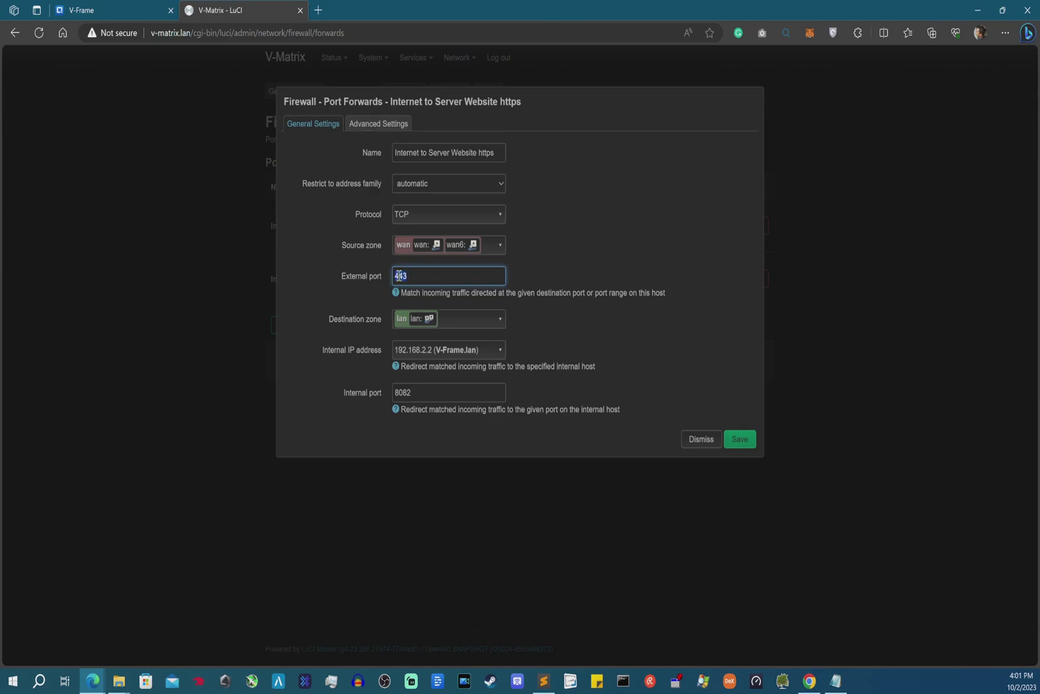
{"action": "double_click", "coordinate": [428, 393]}
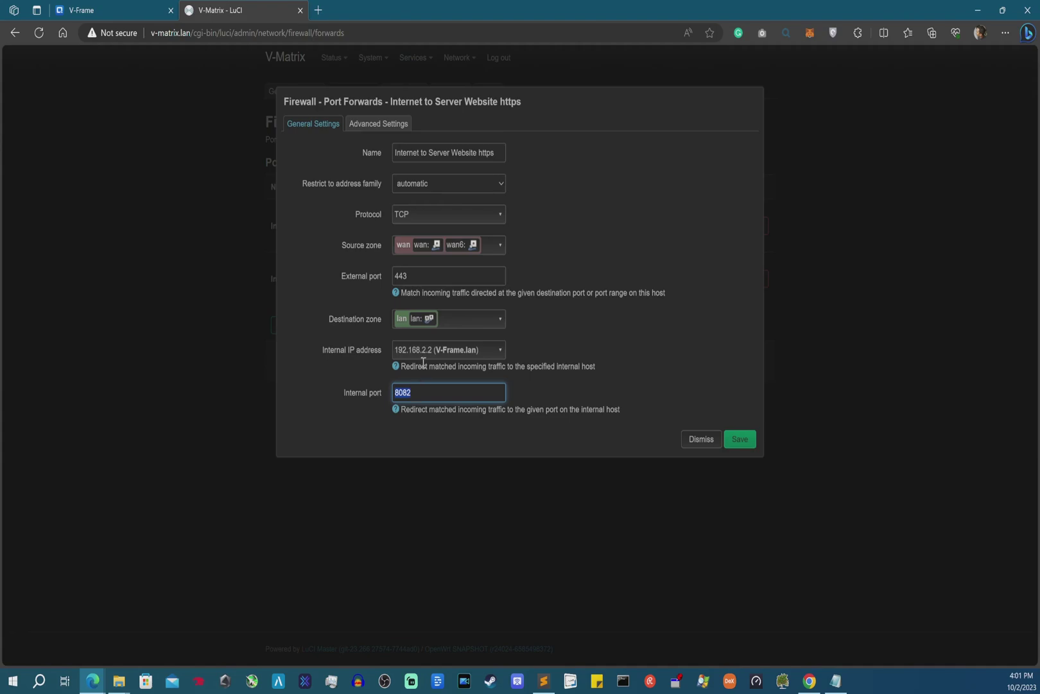
{"action": "left_click", "coordinate": [83, 10]}
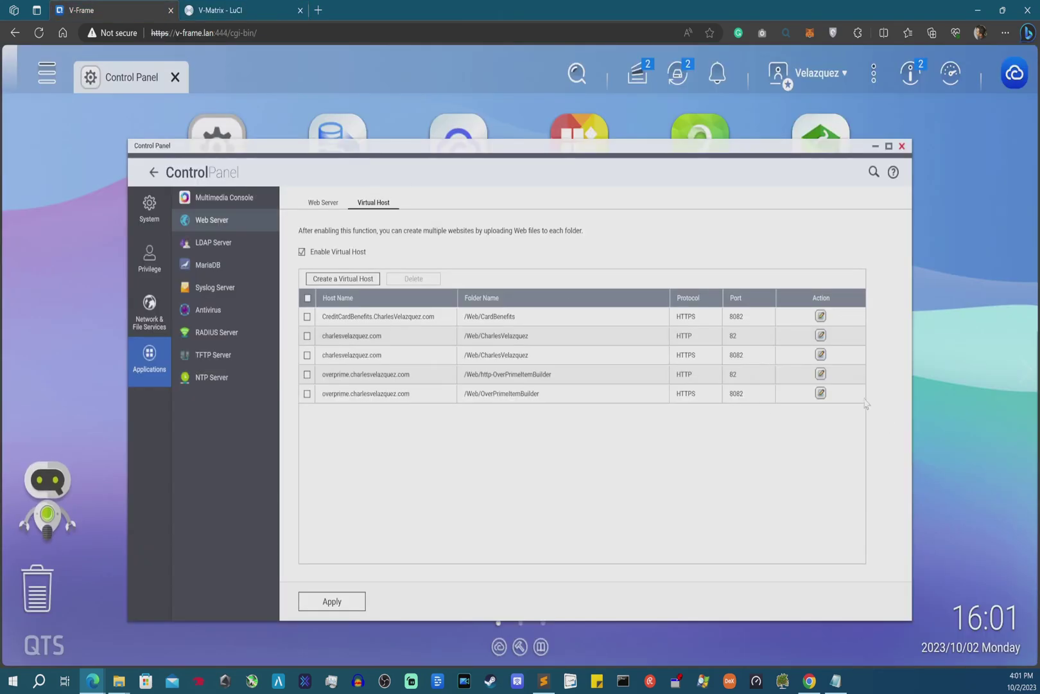
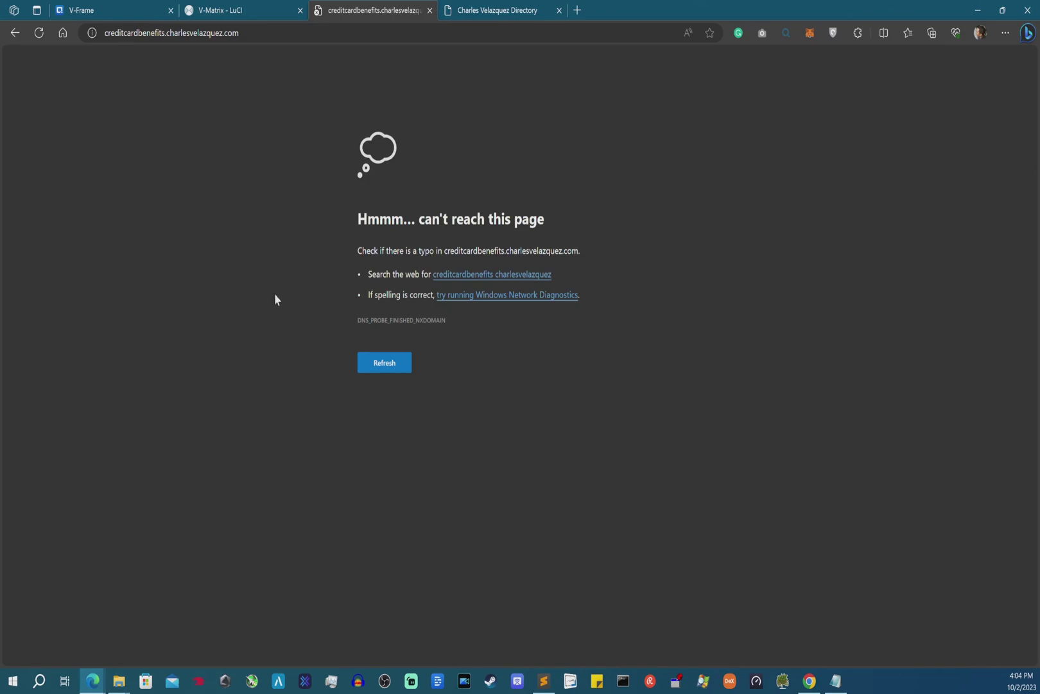
Compare the IP address and port in the website directory page's URL with the ports in V-Frame's virtual host list
{"action": "left_click", "coordinate": [501, 5]}
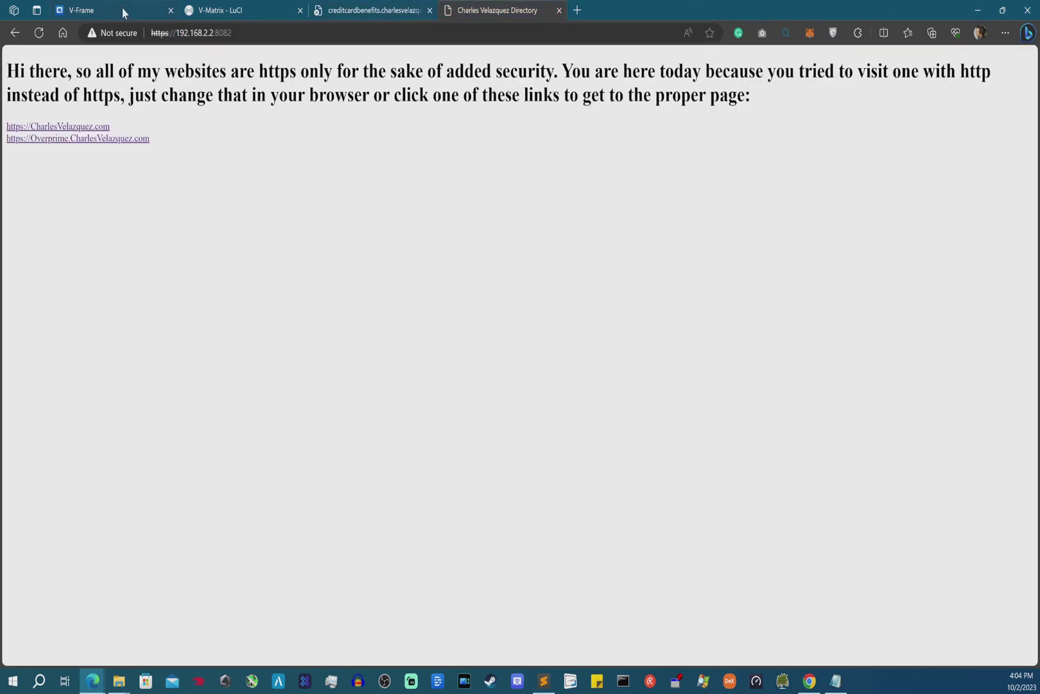
{"action": "left_click", "coordinate": [215, 30]}
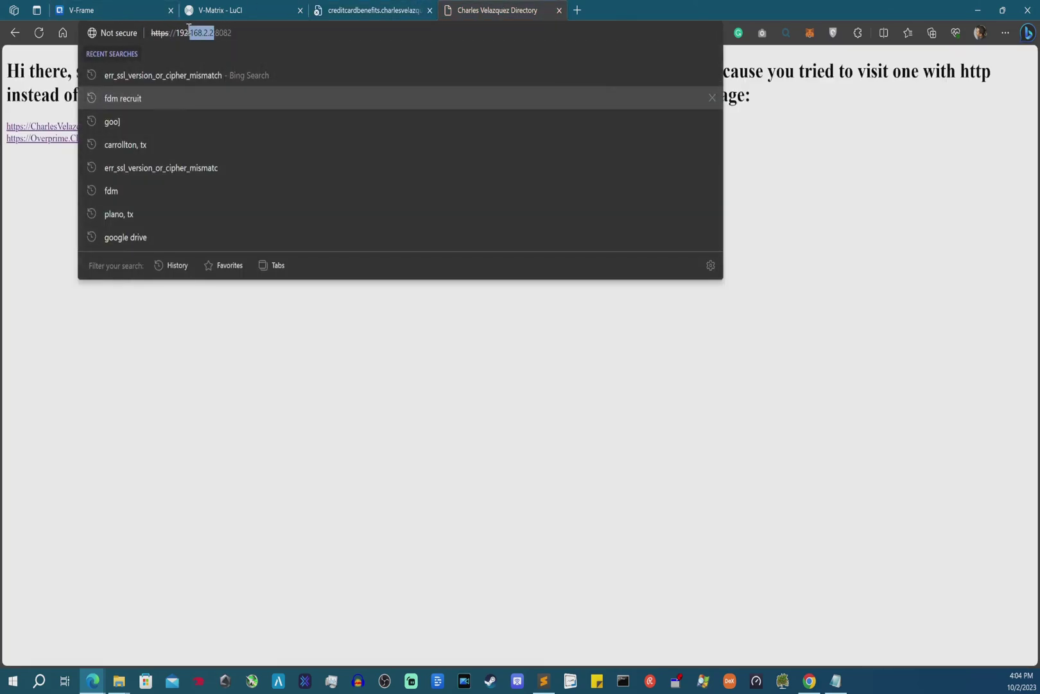
{"action": "left_click_drag", "start_coordinate": [215, 31], "coordinate": [221, 32]}
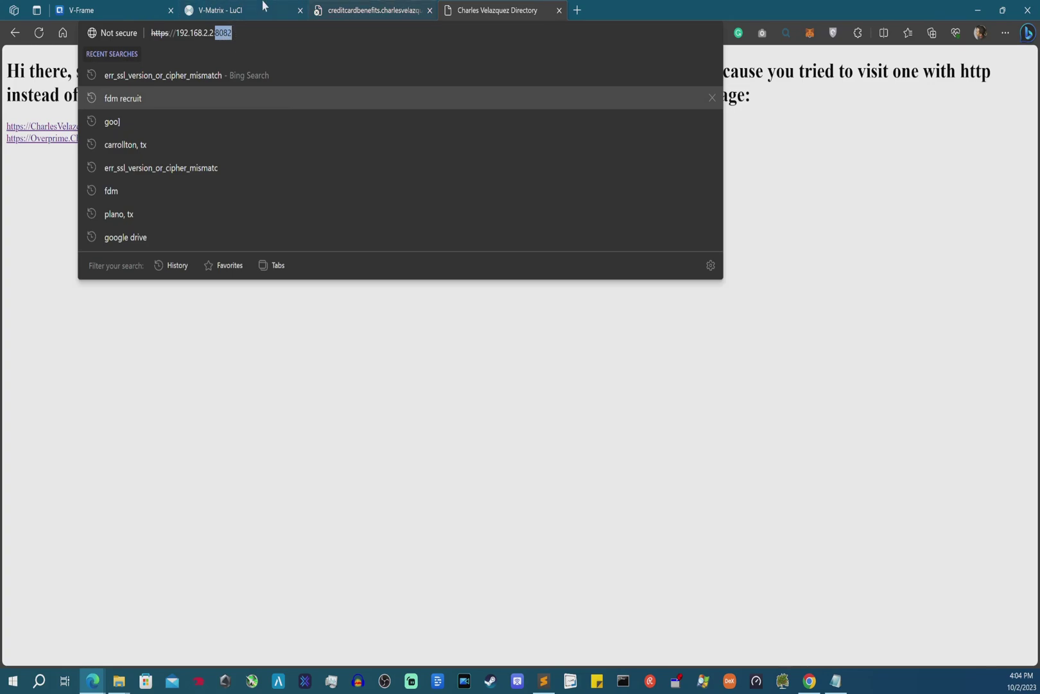
{"action": "left_click", "coordinate": [242, 8]}
{"action": "left_click", "coordinate": [134, 8]}
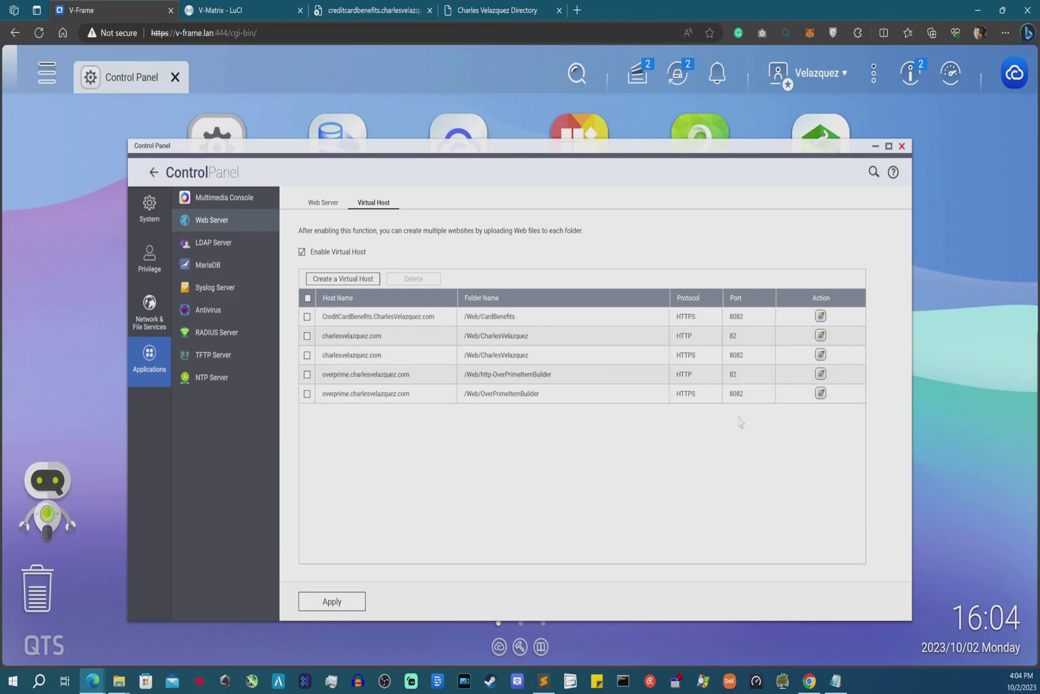
{"action": "left_click", "coordinate": [463, 10]}
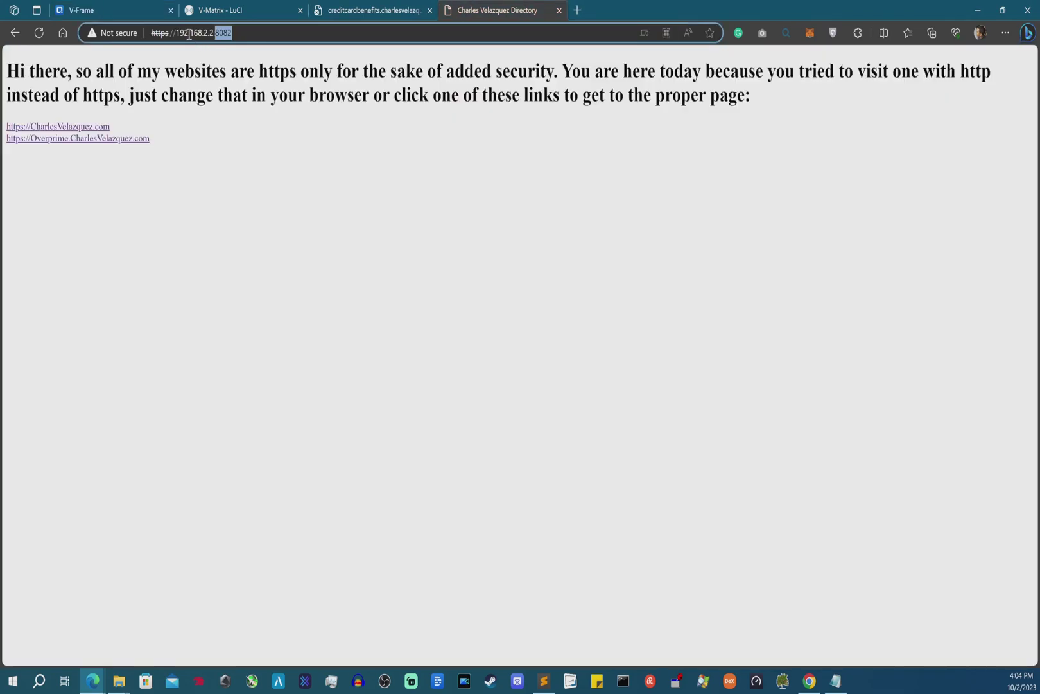
{"action": "left_click_drag", "start_coordinate": [176, 34], "coordinate": [215, 36]}
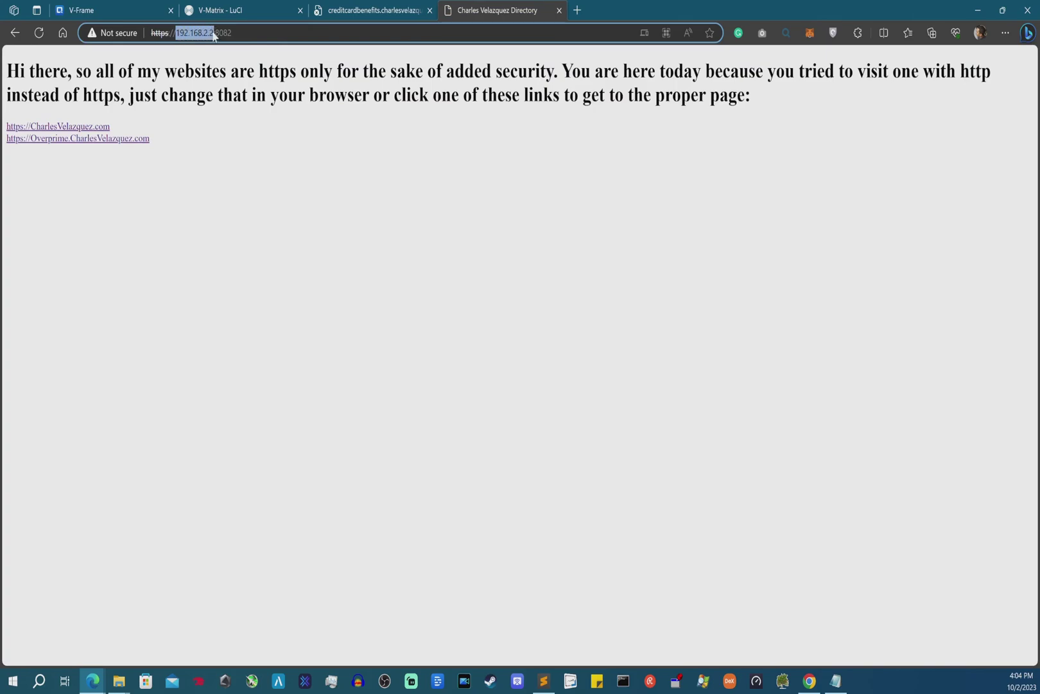
{"action": "left_click", "coordinate": [237, 35]}
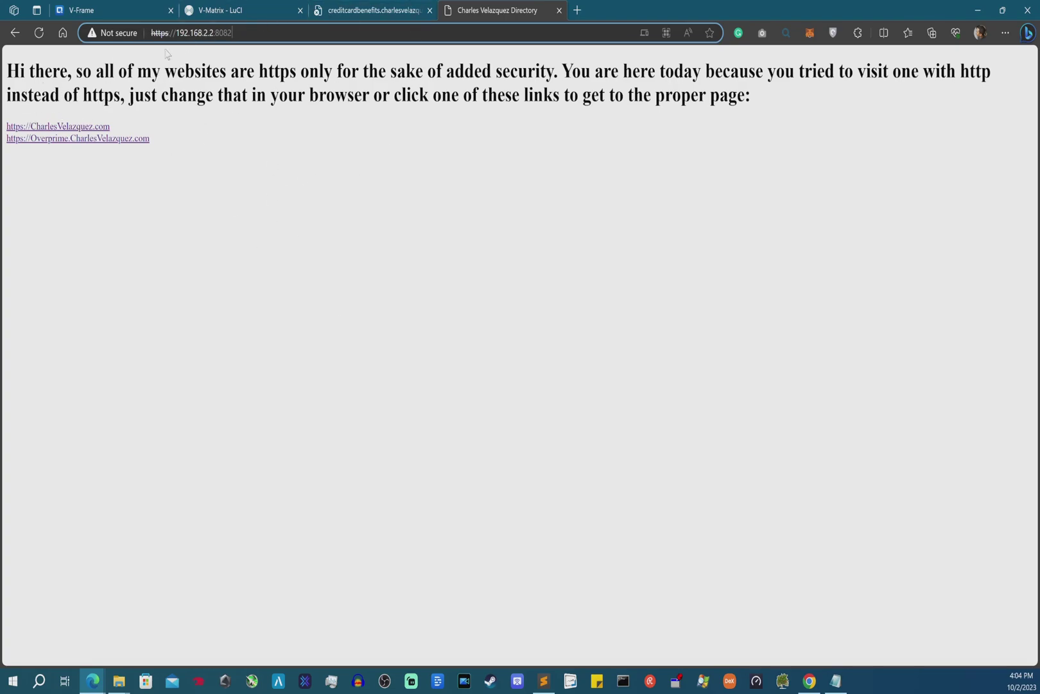
Check the HTTPS port number in V-Frame's Web Server settings, and return to the directory page and the unreachable CreditCardBenefits page
{"action": "left_click", "coordinate": [365, 9]}
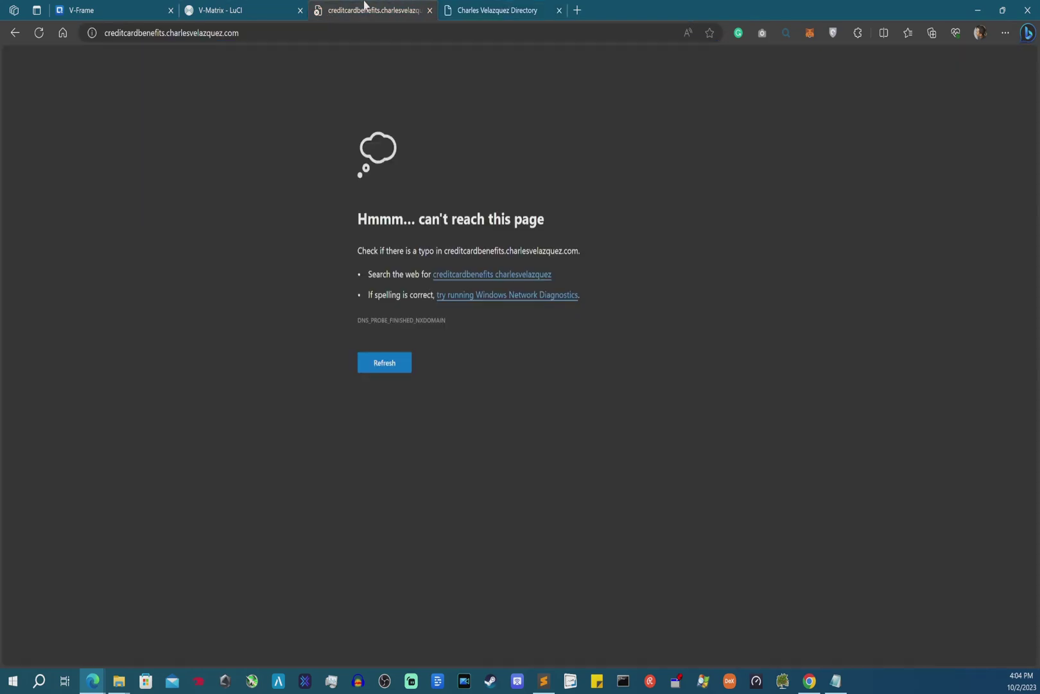
{"action": "left_click", "coordinate": [255, 9]}
{"action": "left_click", "coordinate": [557, 8]}
{"action": "left_click", "coordinate": [107, 9]}
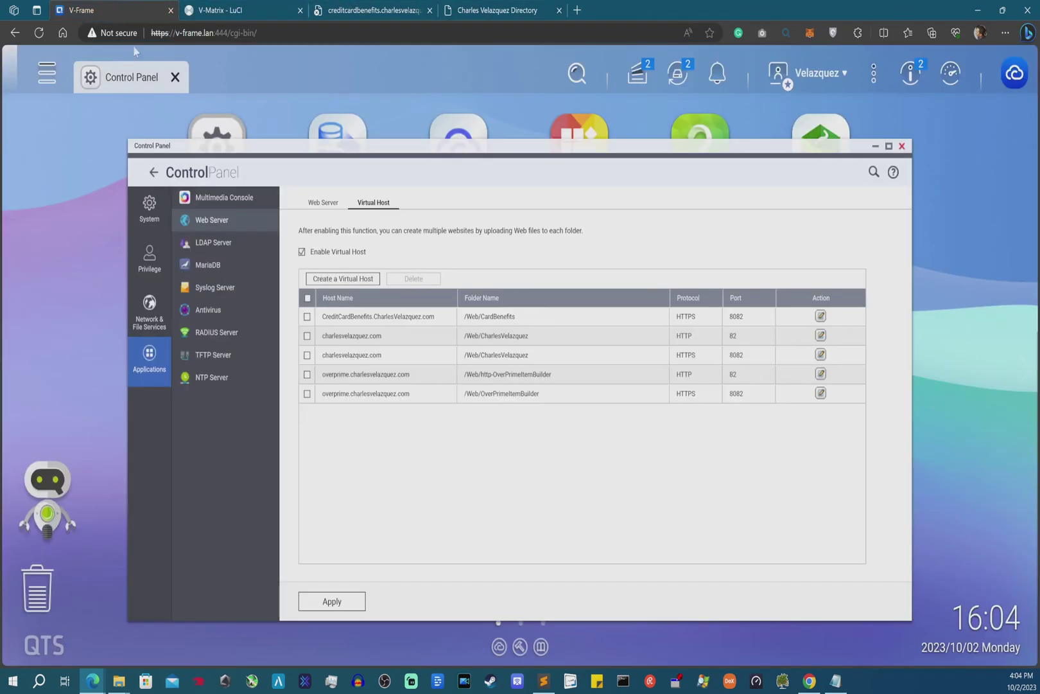
{"action": "left_click", "coordinate": [324, 202]}
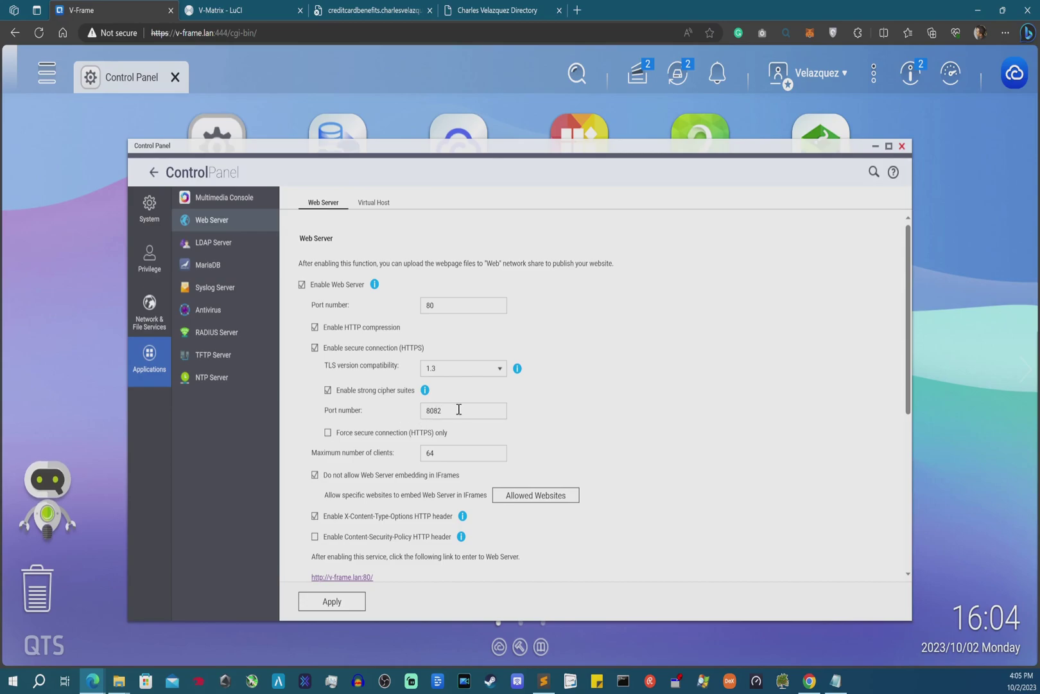
{"action": "left_click_drag", "start_coordinate": [458, 409], "coordinate": [423, 405]}
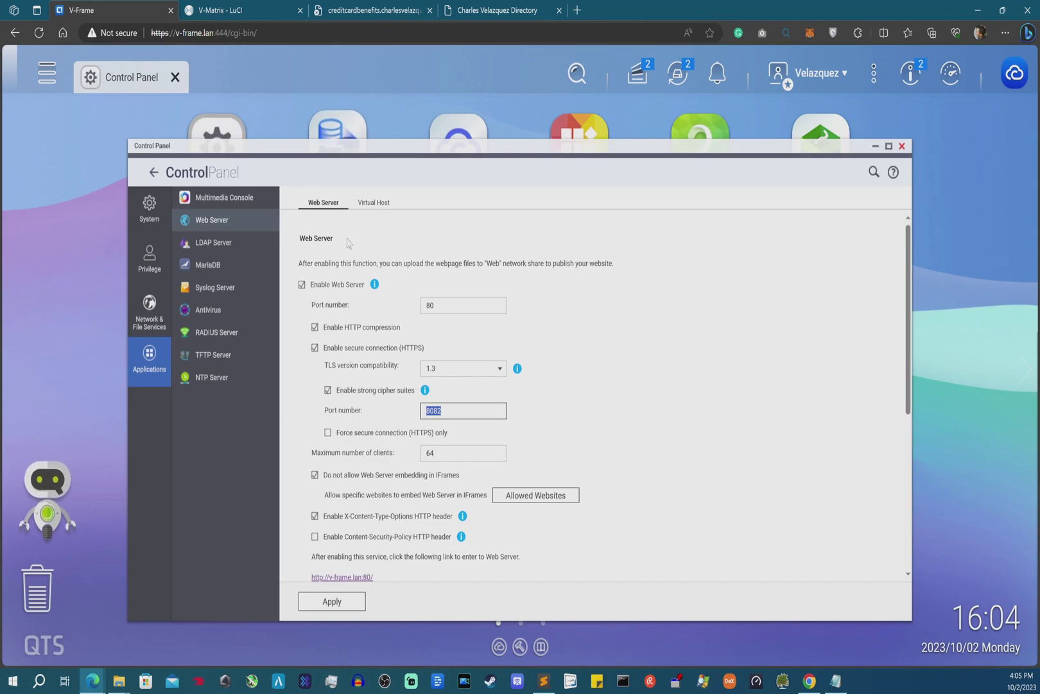
{"action": "left_click", "coordinate": [522, 7]}
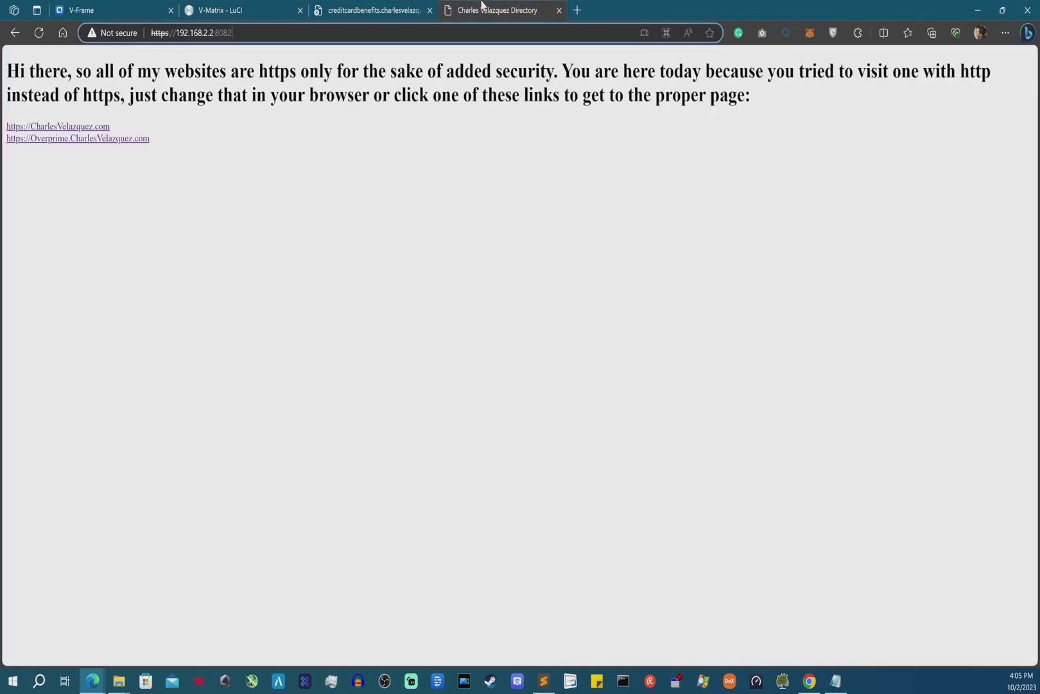
{"action": "left_click", "coordinate": [368, 9]}
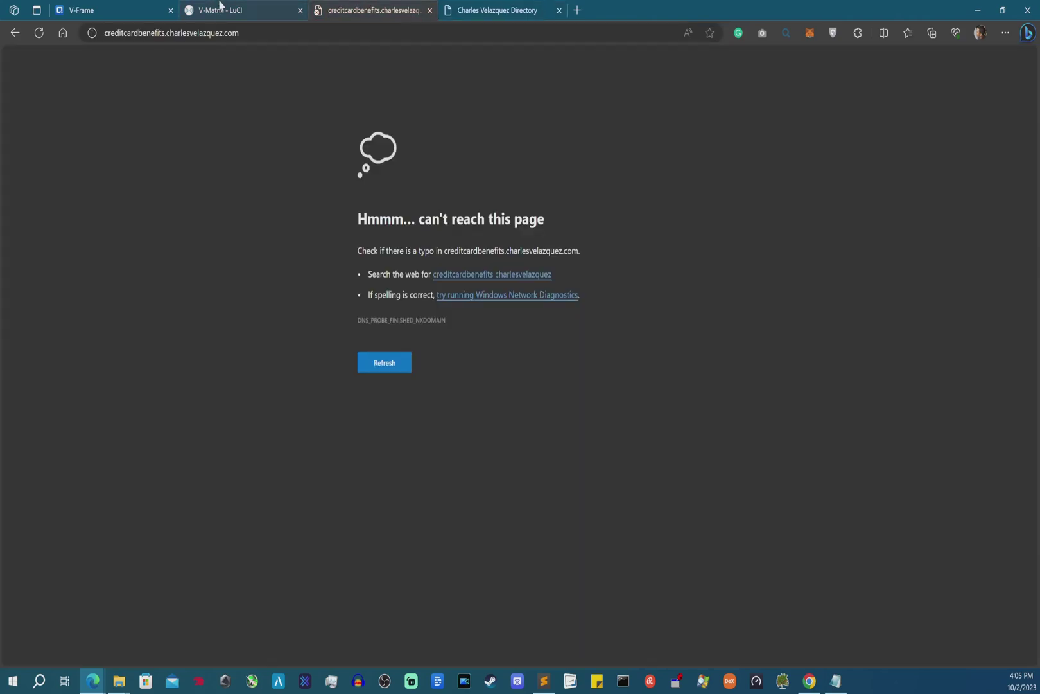
Open Google Domains in a new browser tab and open the overview of the .com domain
{"action": "left_click", "coordinate": [577, 10]}
{"action": "left_click", "coordinate": [548, 29]}
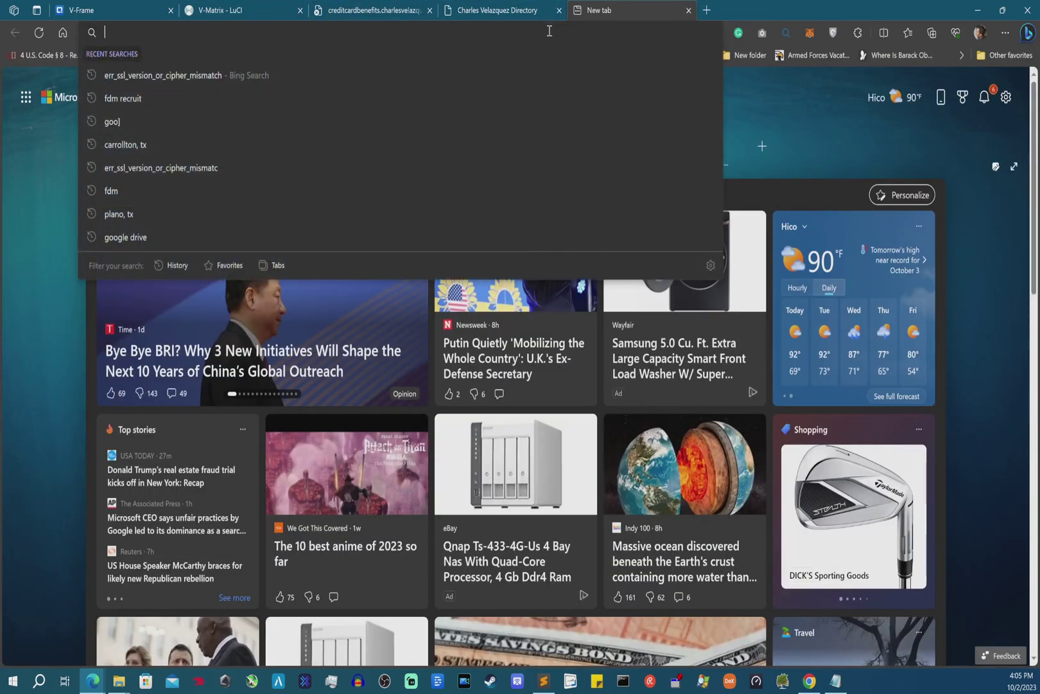
{"action": "type", "text": "domains"}
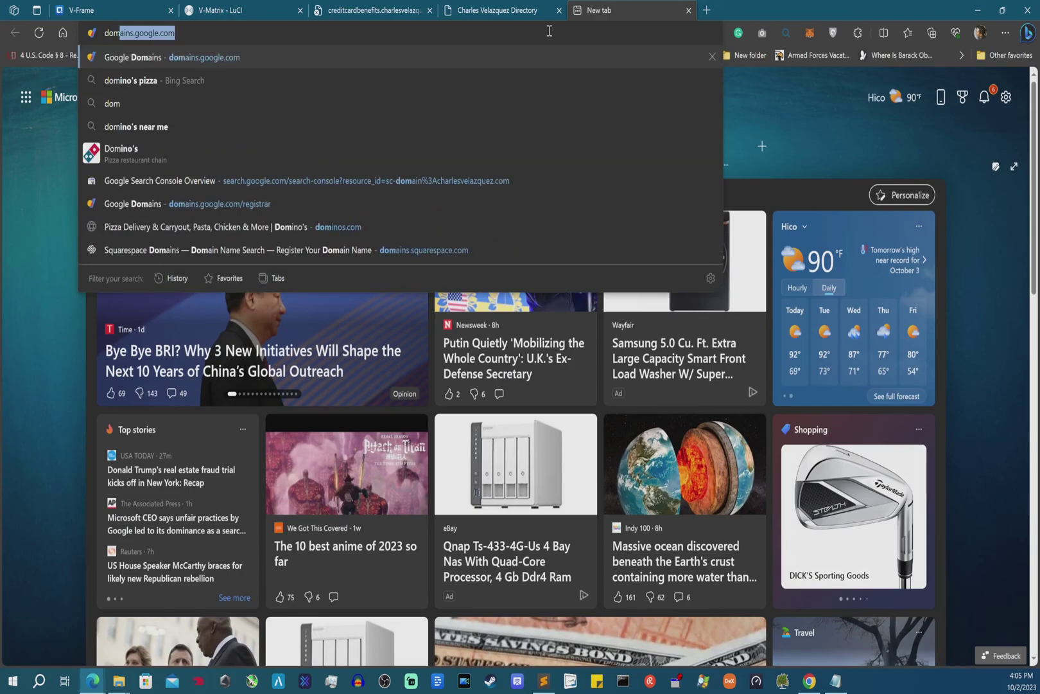
{"action": "key", "text": "Return"}
{"action": "double_click", "coordinate": [203, 103]}
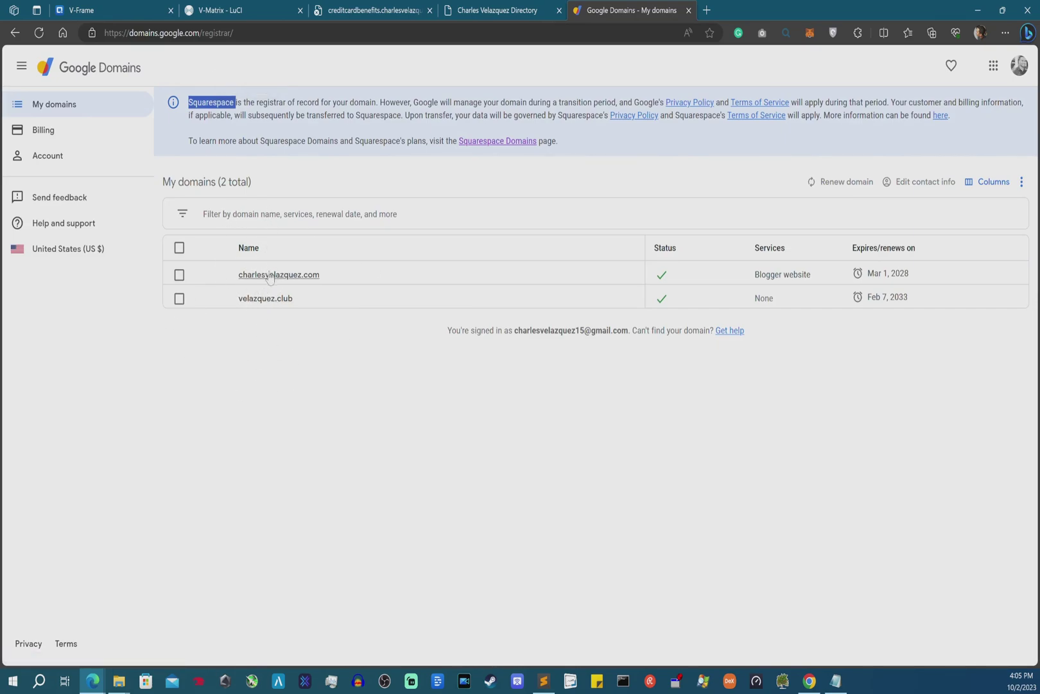
{"action": "left_click", "coordinate": [270, 276]}
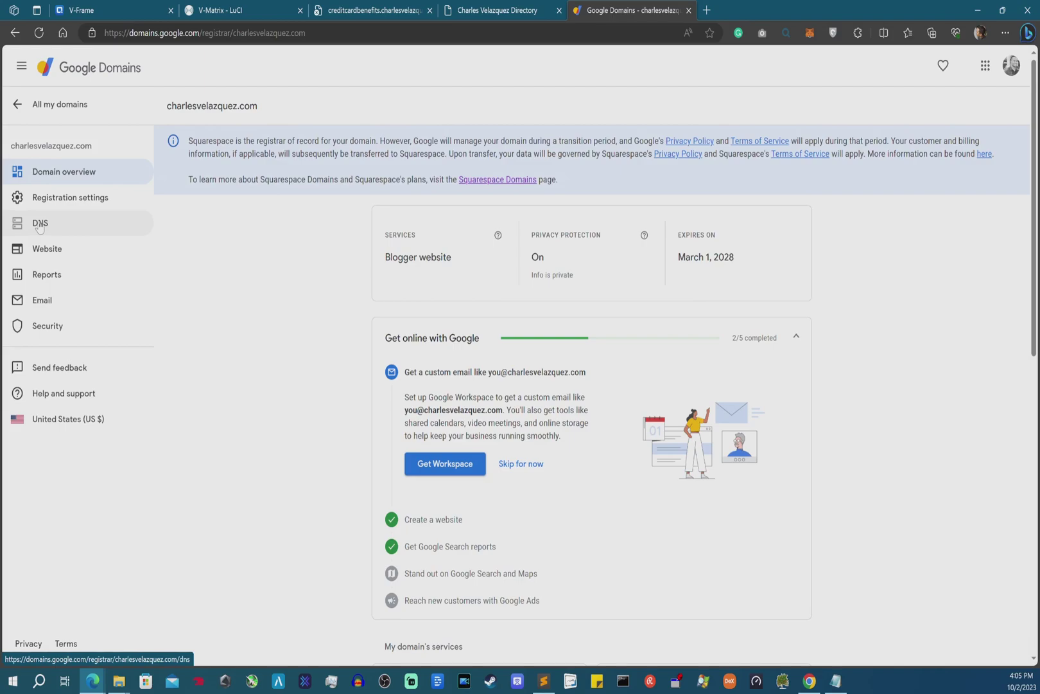
In the domain's DNS settings, set the type of the new CreditCardBenefits record to A
{"action": "left_click", "coordinate": [39, 223]}
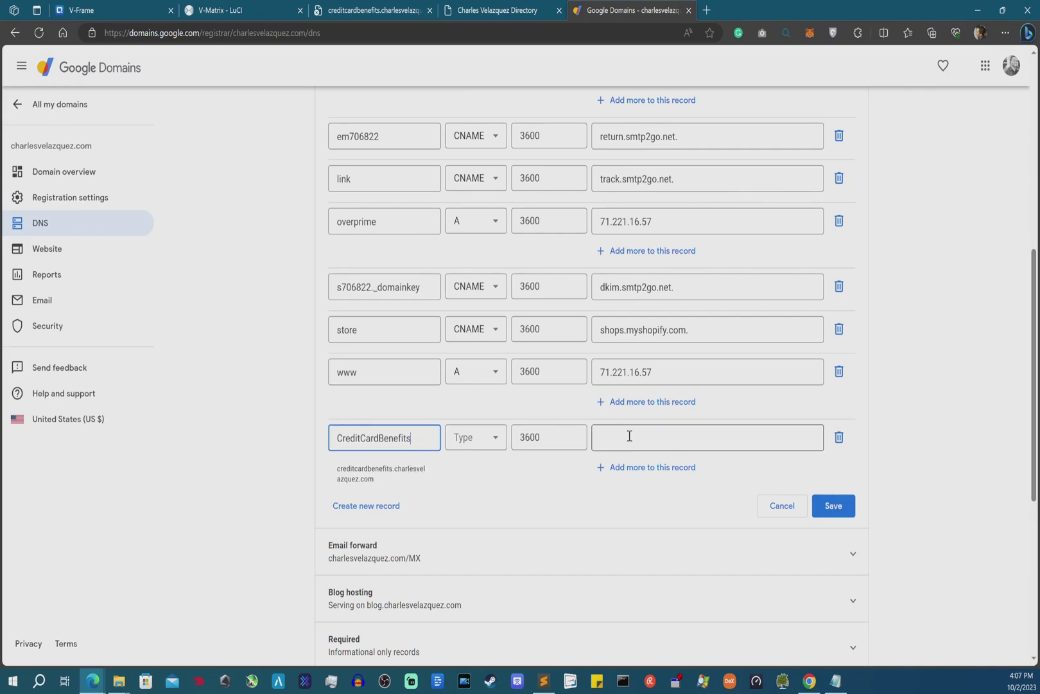
{"action": "left_click", "coordinate": [496, 442]}
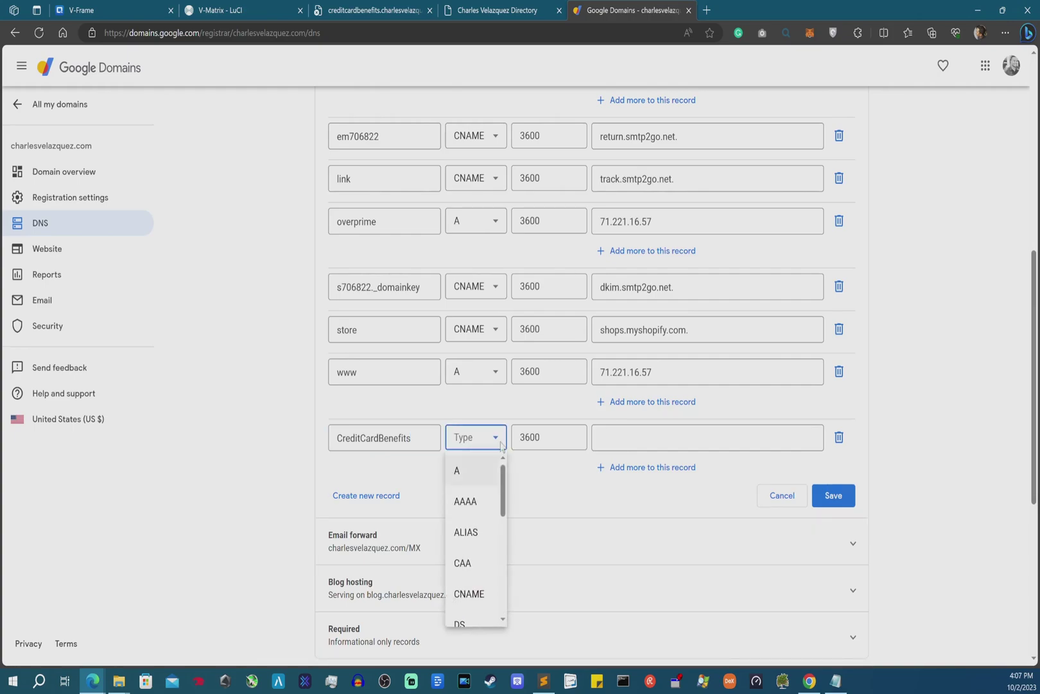
{"action": "left_click", "coordinate": [471, 475]}
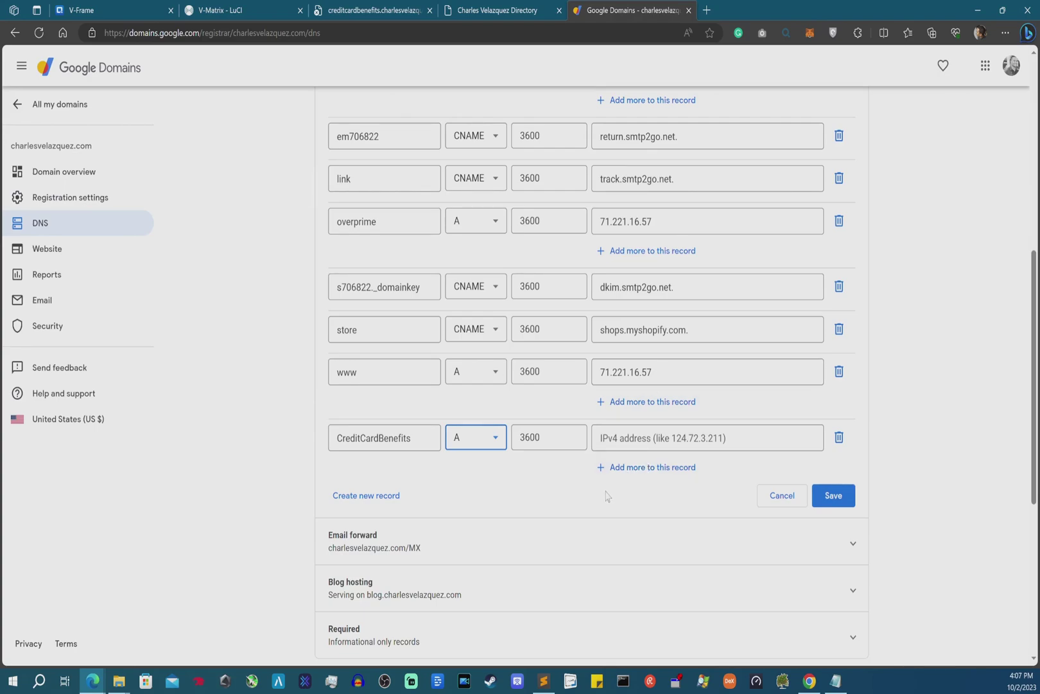
Switch to the V-Matrix router and open the IPv4 Upstream details on its status overview
{"action": "left_click", "coordinate": [223, 7]}
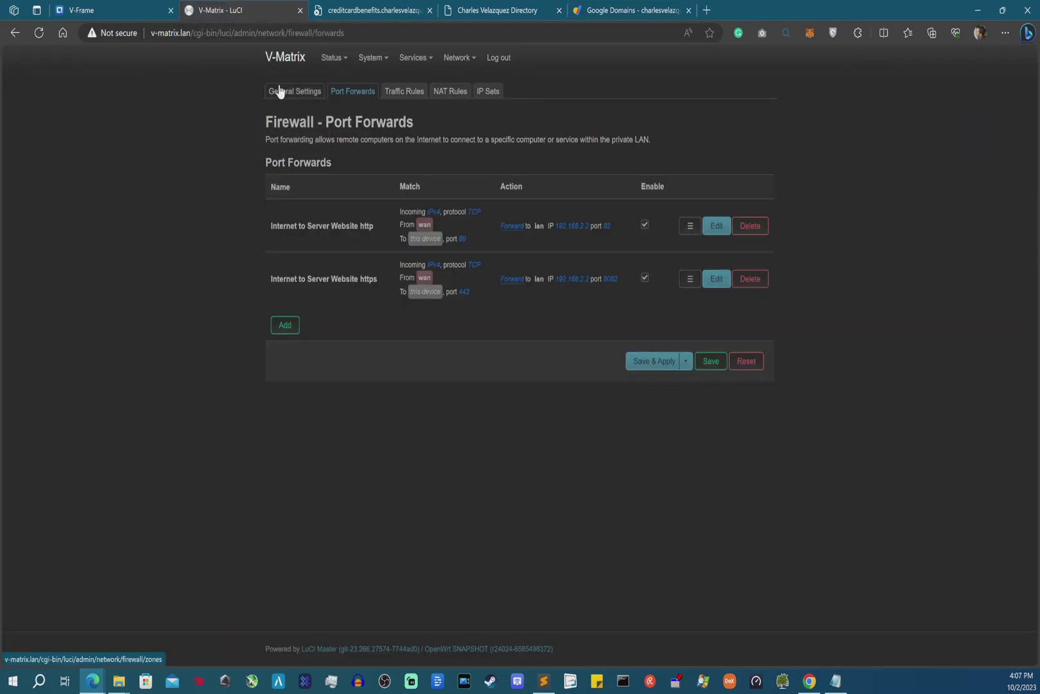
{"action": "left_click", "coordinate": [279, 56]}
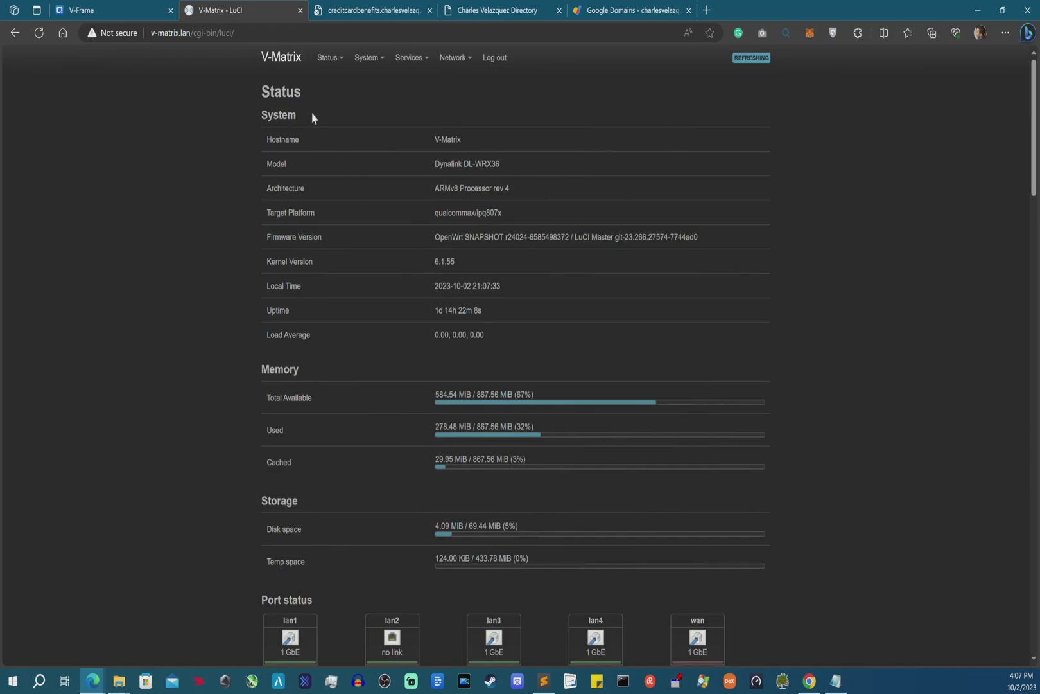
{"action": "scroll", "coordinate": [321, 161], "scroll_direction": "down", "scroll_amount": 3}
{"action": "scroll", "coordinate": [270, 276], "scroll_direction": "up", "scroll_amount": 3}
{"action": "scroll", "coordinate": [376, 328], "scroll_direction": "down", "scroll_amount": 6}
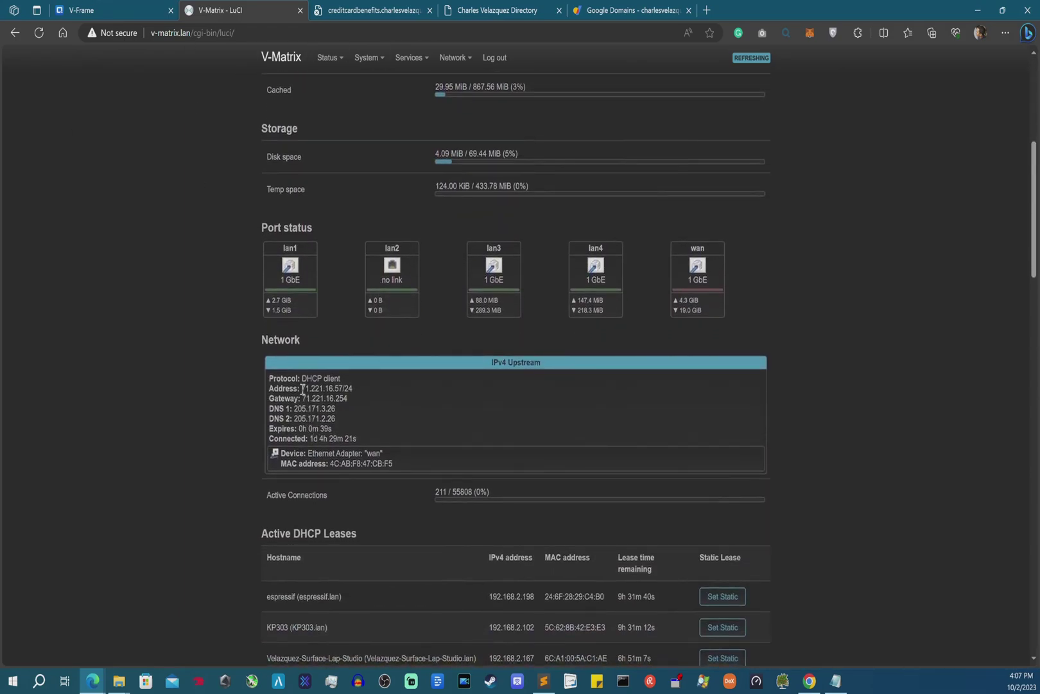
Copy the router's IPv4 Upstream address without its subnet suffix
{"action": "left_click_drag", "start_coordinate": [303, 388], "coordinate": [338, 388]}
{"action": "left_click_drag", "start_coordinate": [303, 389], "coordinate": [325, 389]}
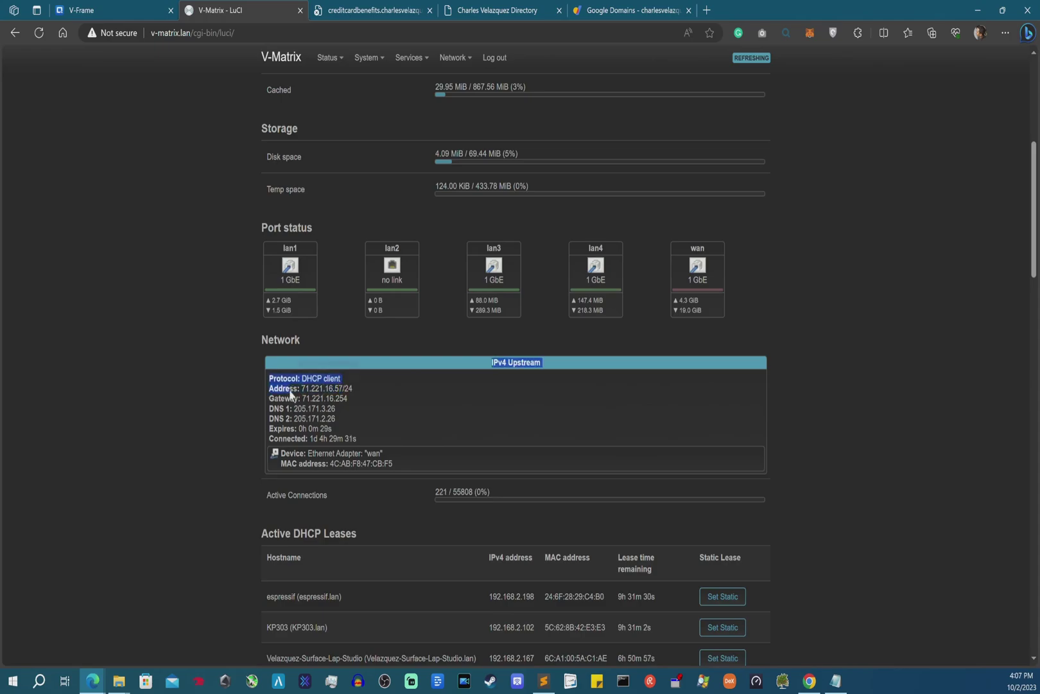
{"action": "left_click", "coordinate": [305, 392]}
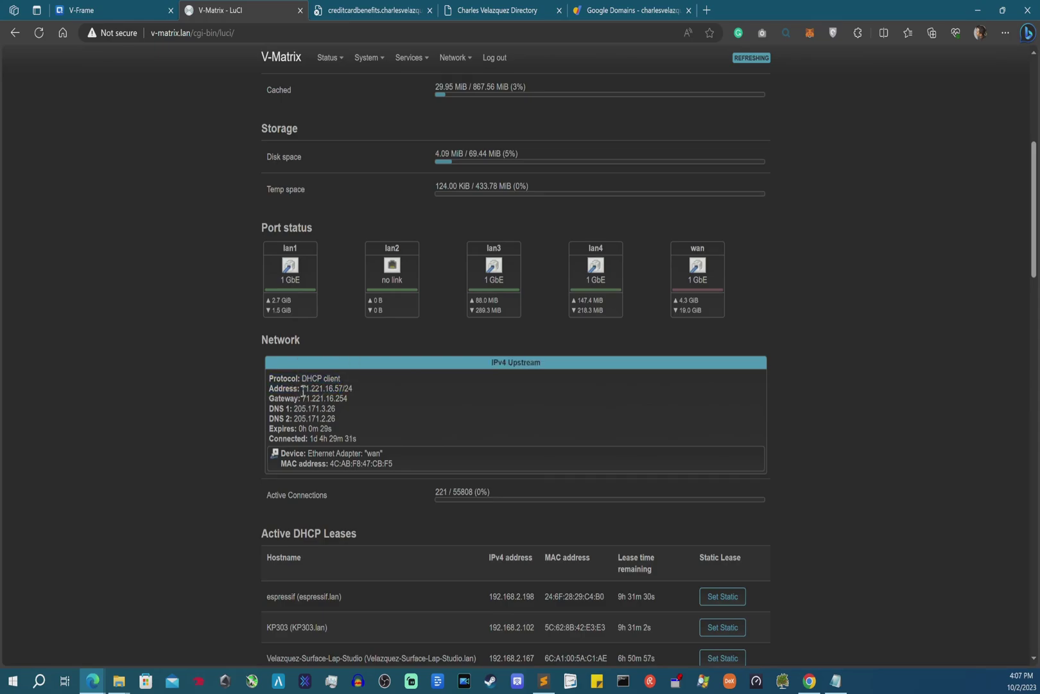
{"action": "mouse_move", "coordinate": [303, 389]}
{"action": "left_mouse_down"}
{"action": "mouse_move", "coordinate": [343, 388]}
{"action": "mouse_move", "coordinate": [300, 385]}
{"action": "left_mouse_up"}
{"action": "left_click", "coordinate": [343, 388]}
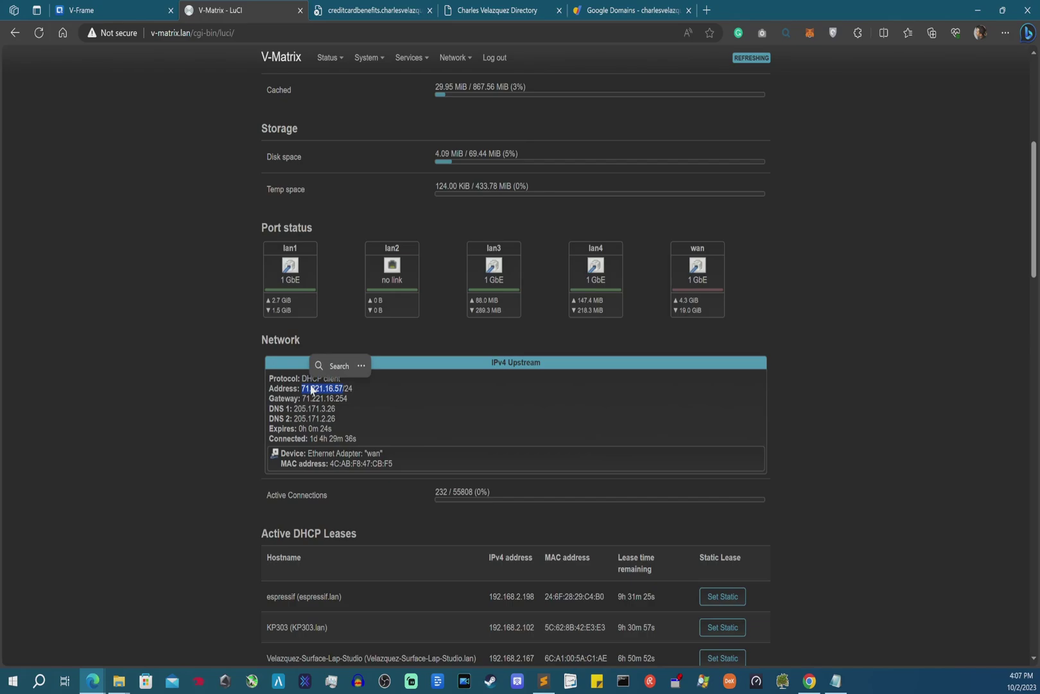
{"action": "left_click", "coordinate": [312, 390]}
{"action": "left_click_drag", "start_coordinate": [343, 388], "coordinate": [302, 386]}
{"action": "right_click", "coordinate": [304, 380]}
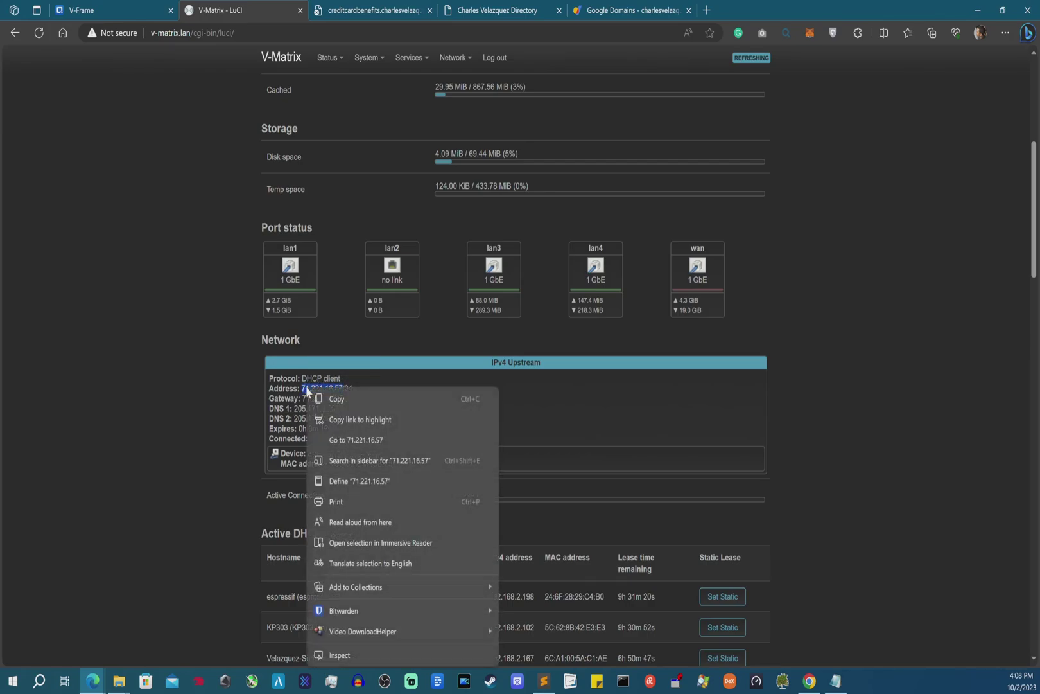
{"action": "left_click", "coordinate": [327, 399]}
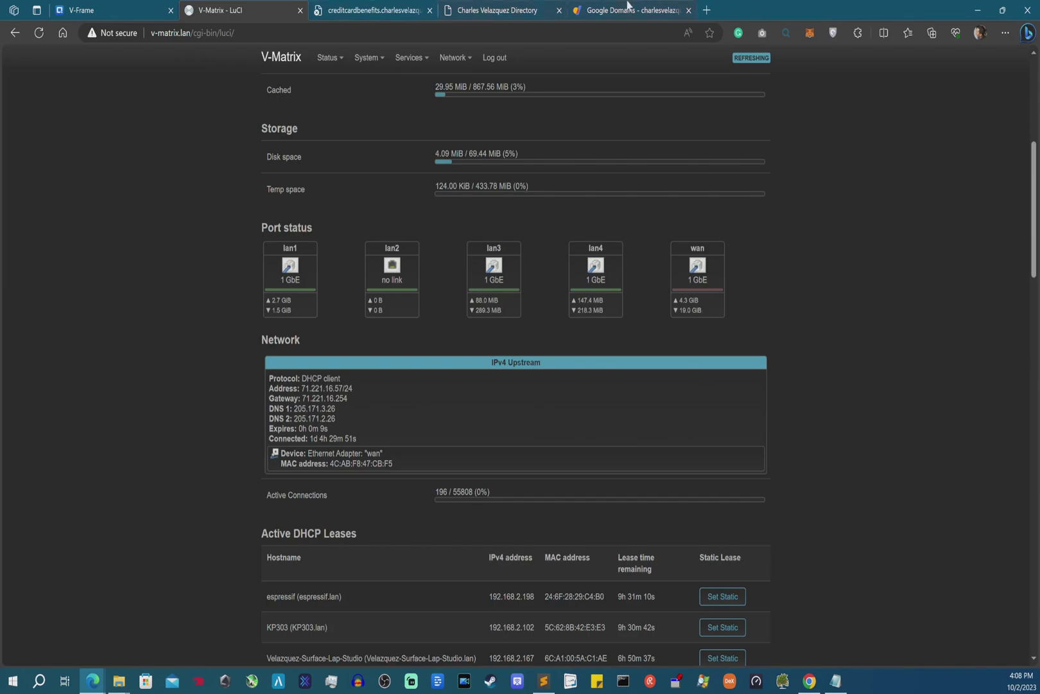
Open Google in a new tab and search for "what is my ip"
{"action": "left_click", "coordinate": [707, 10]}
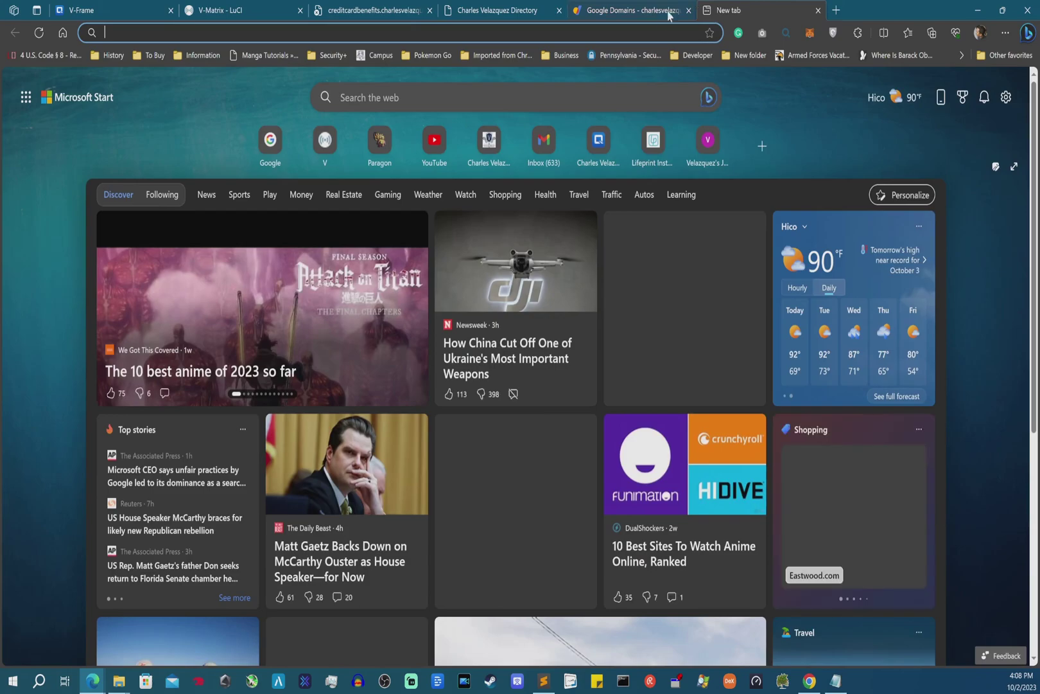
{"action": "left_click", "coordinate": [654, 25]}
{"action": "type", "text": "google.com"}
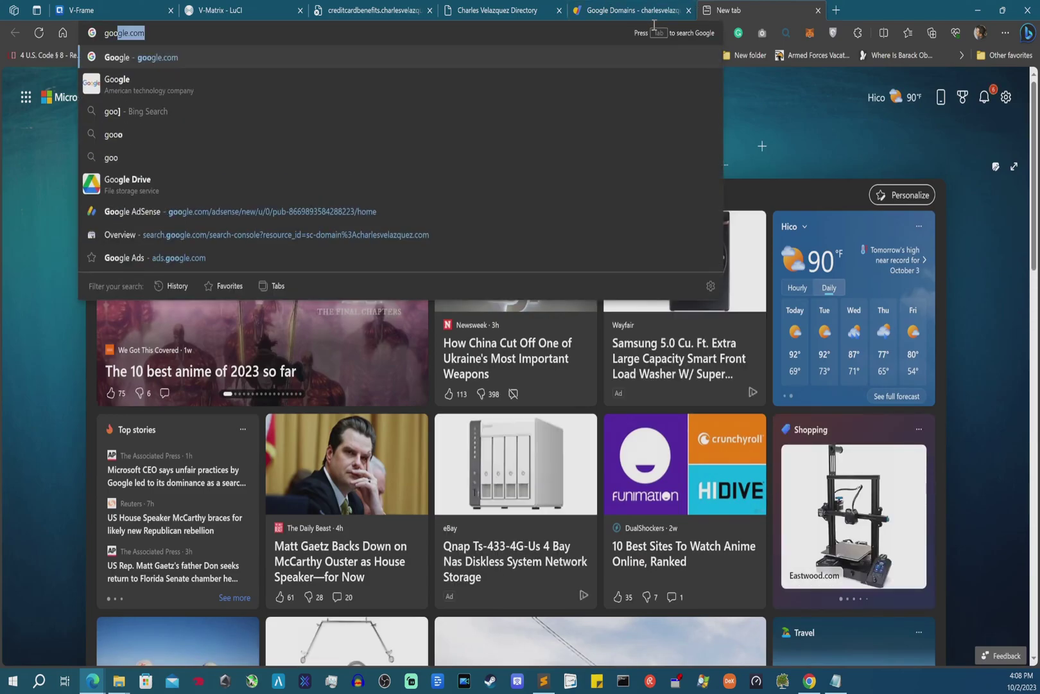
{"action": "key", "text": "Return"}
{"action": "type", "text": "what"}
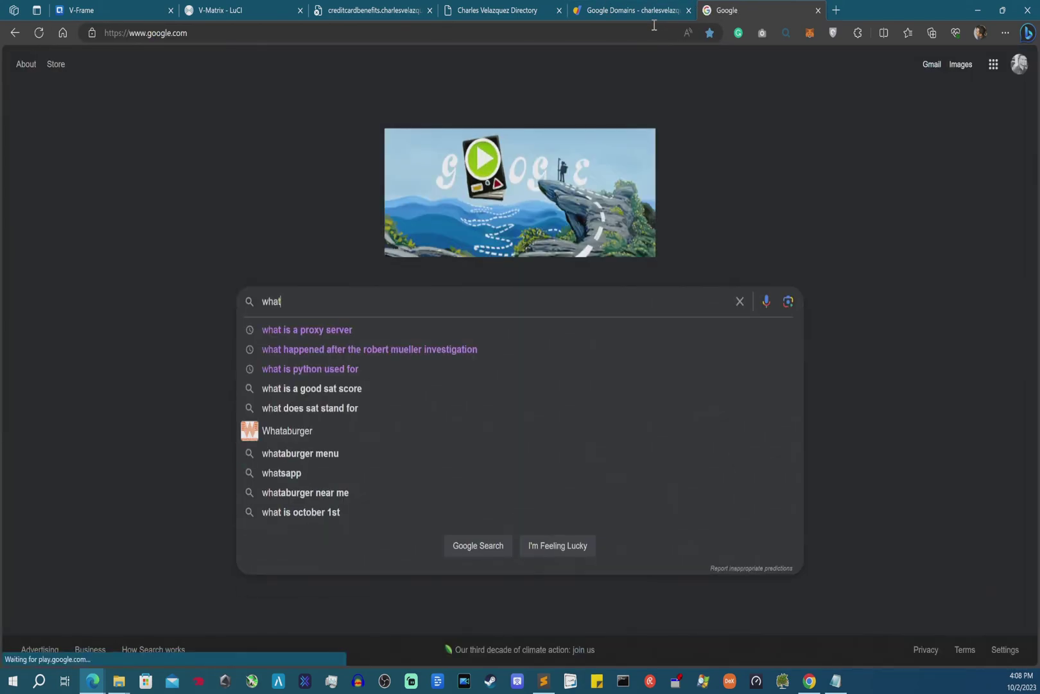
{"action": "type", "text": " is "}
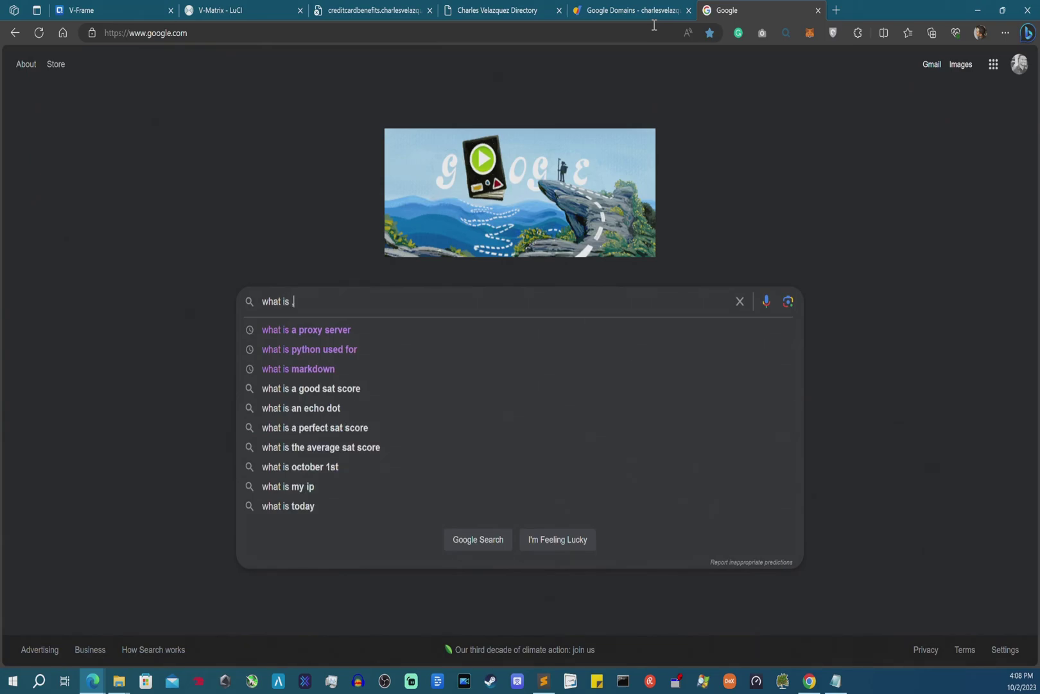
{"action": "type", "text": "my"}
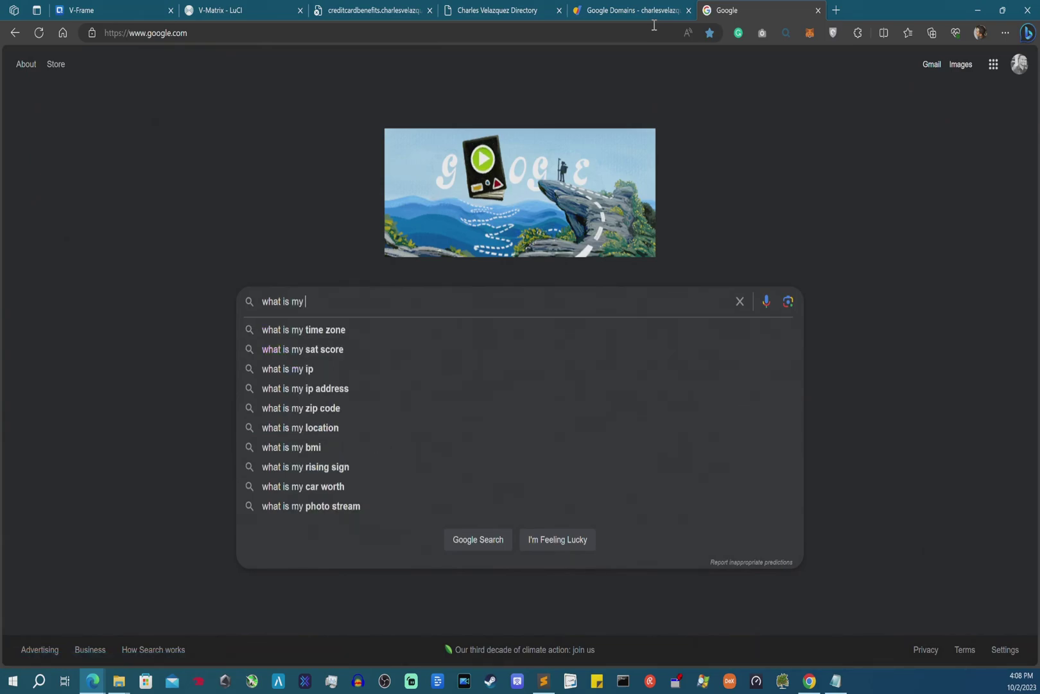
{"action": "key", "text": "Down"}
{"action": "key", "text": "Down"}
{"action": "key", "text": "Down"}
{"action": "key", "text": "Return"}
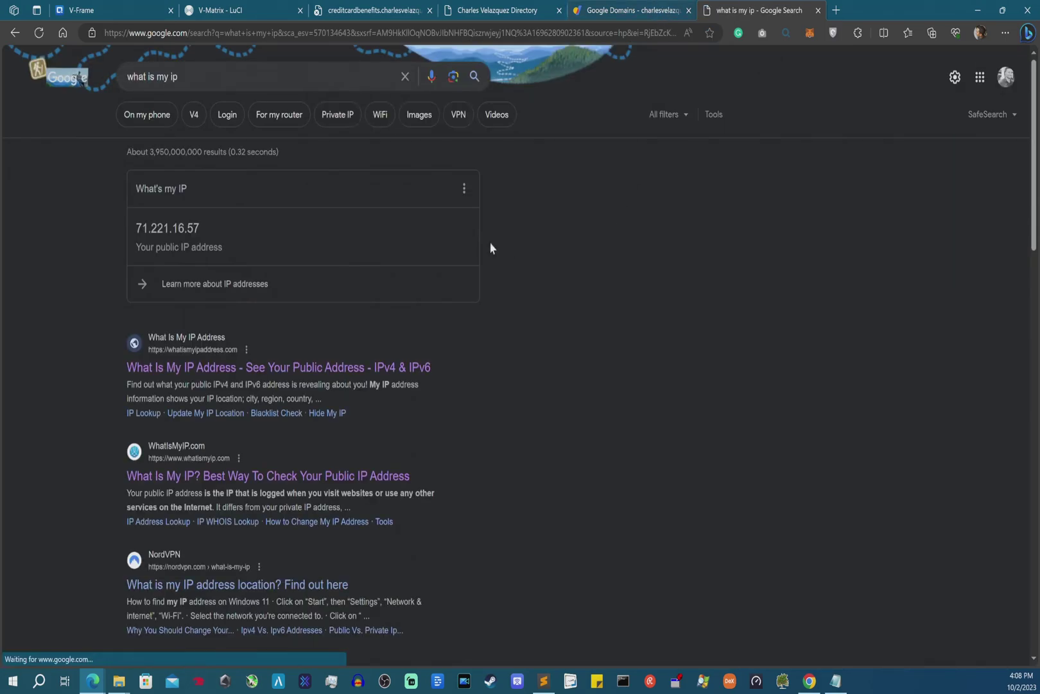
Copy the public IP address from the search results and compare it with the router's IPv4 Upstream address
{"action": "left_click_drag", "start_coordinate": [209, 233], "coordinate": [136, 242]}
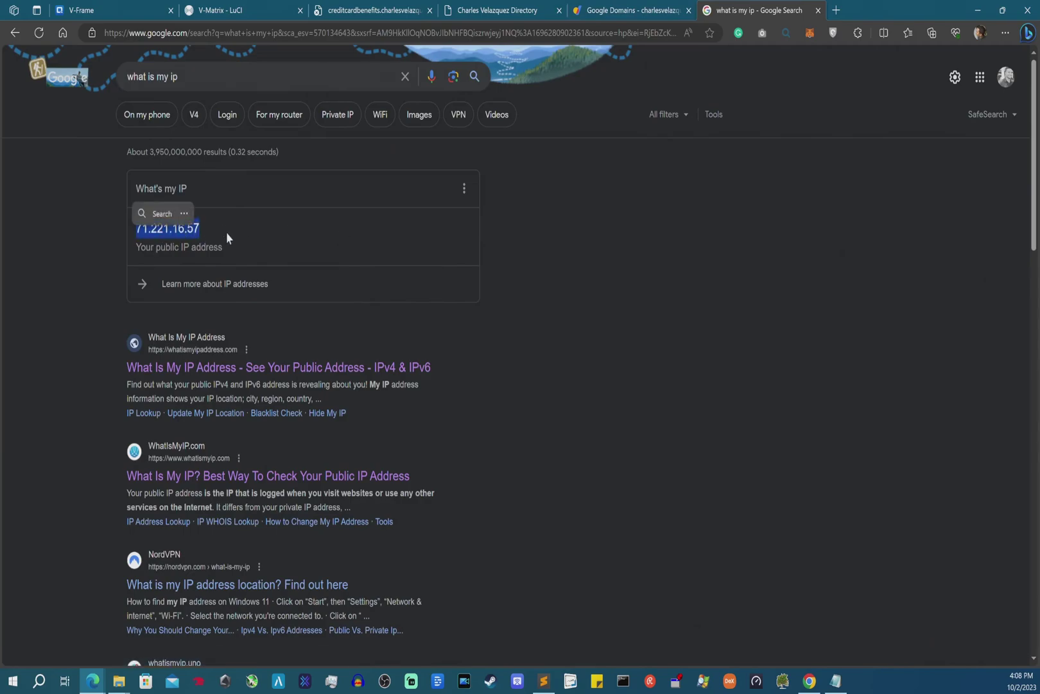
{"action": "key", "text": "ctrl+c"}
{"action": "left_click", "coordinate": [205, 224]}
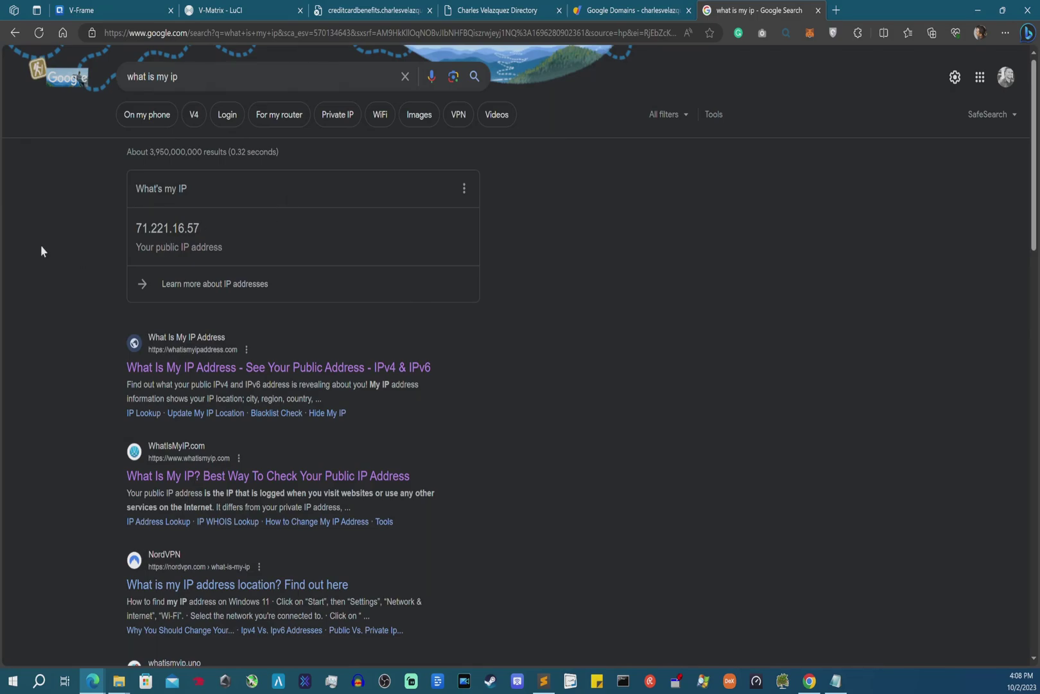
{"action": "left_click", "coordinate": [228, 7]}
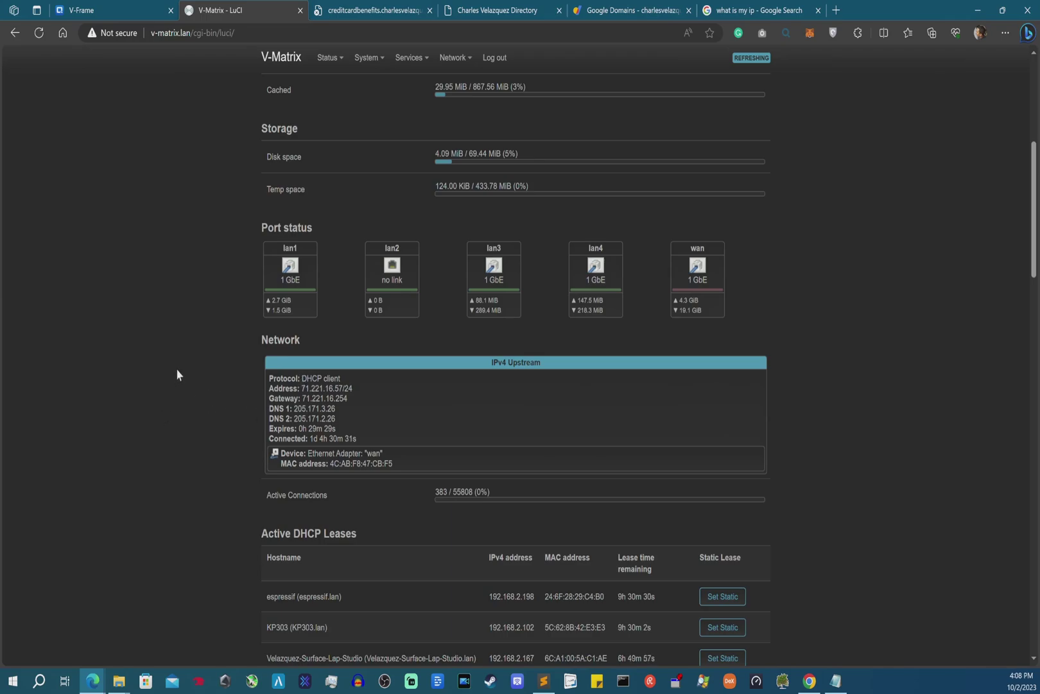
In the domain's DNS settings, paste the copied public IP address as the IPv4 address of the CreditCardBenefits record
{"action": "left_click", "coordinate": [600, 6]}
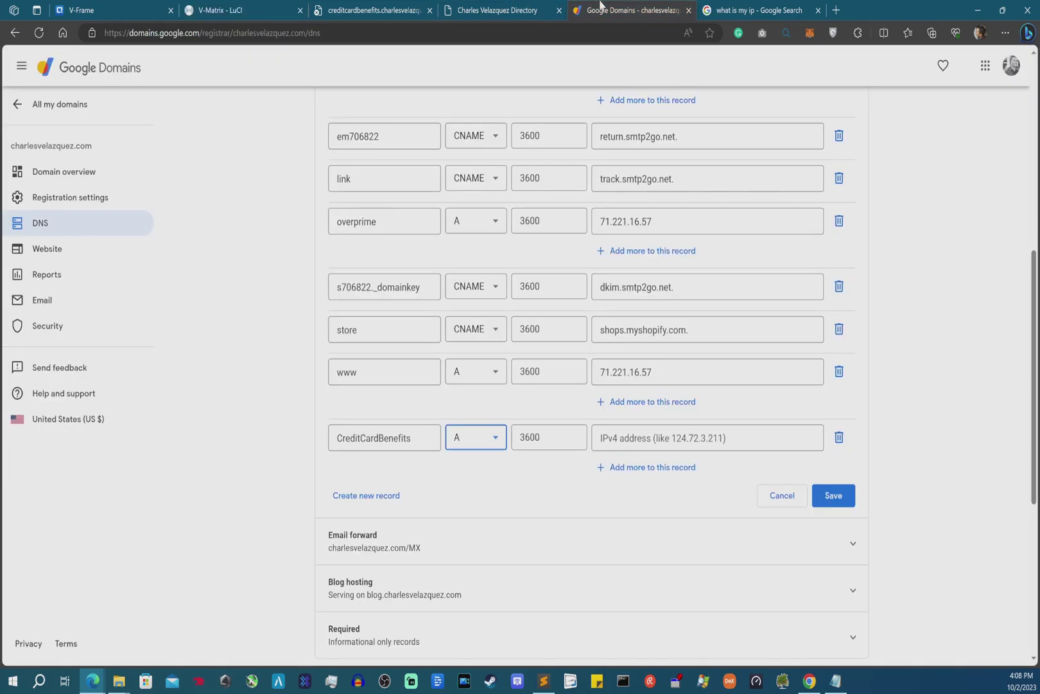
{"action": "double_click", "coordinate": [653, 368]}
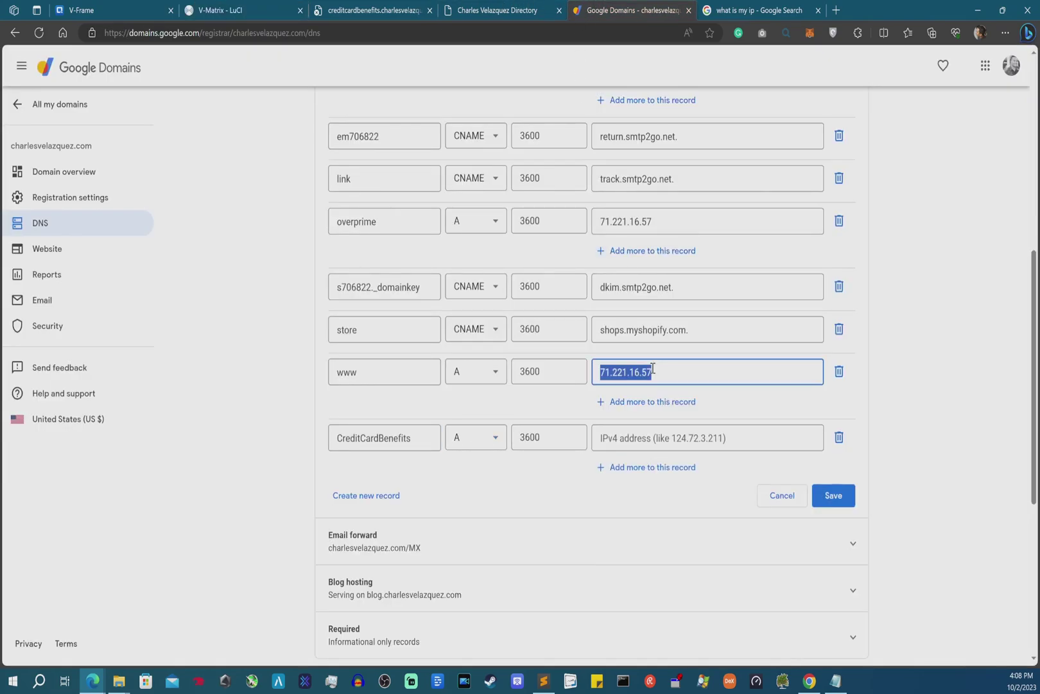
{"action": "left_click", "coordinate": [650, 444]}
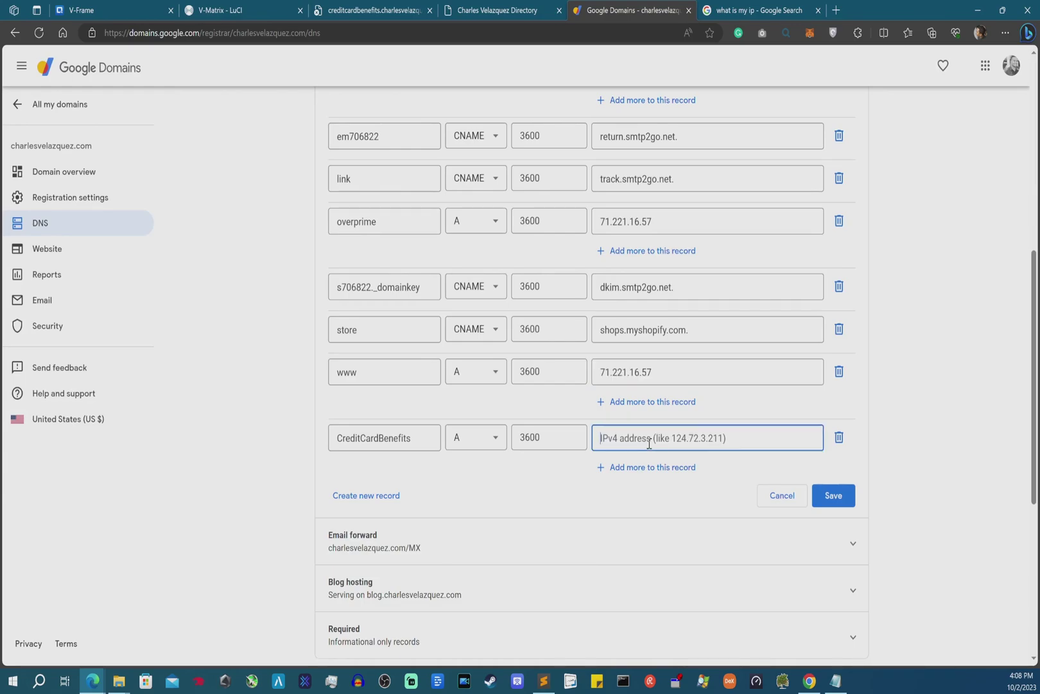
{"action": "key", "text": "ctrl+v"}
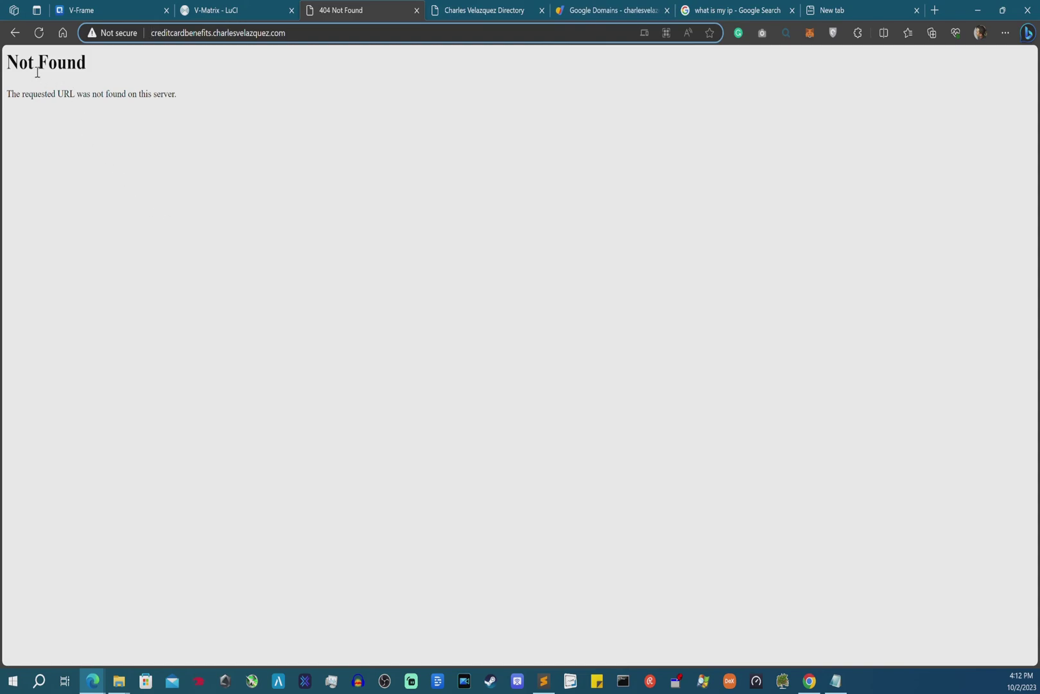
{"action": "left_click", "coordinate": [179, 98]}
{"action": "key", "text": "ctrl+a"}
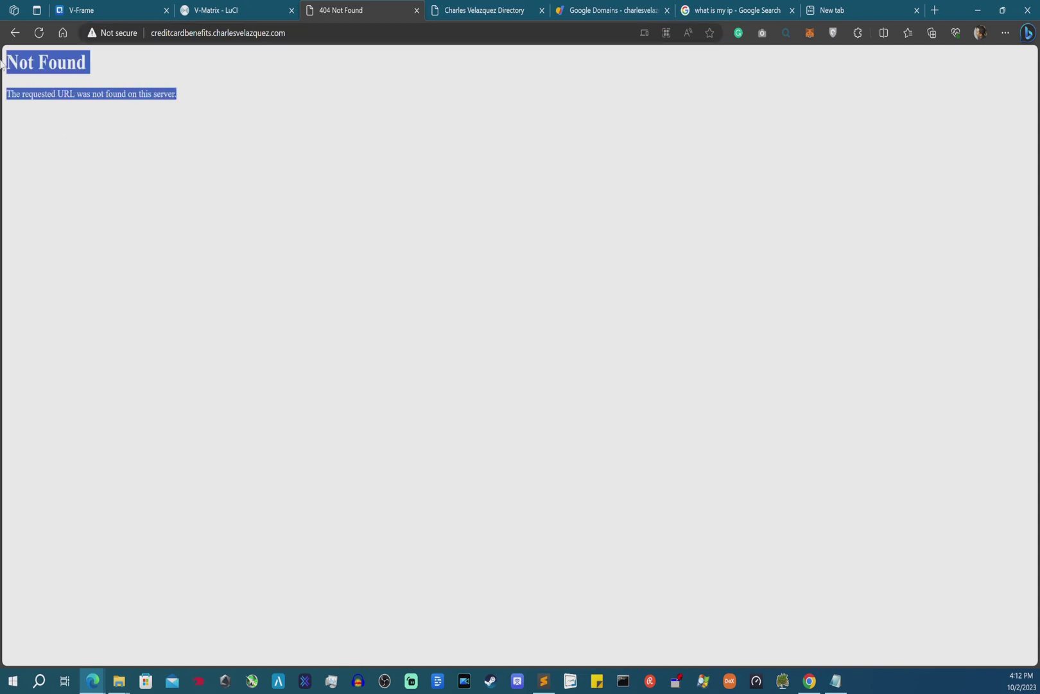
{"action": "left_click", "coordinate": [198, 103]}
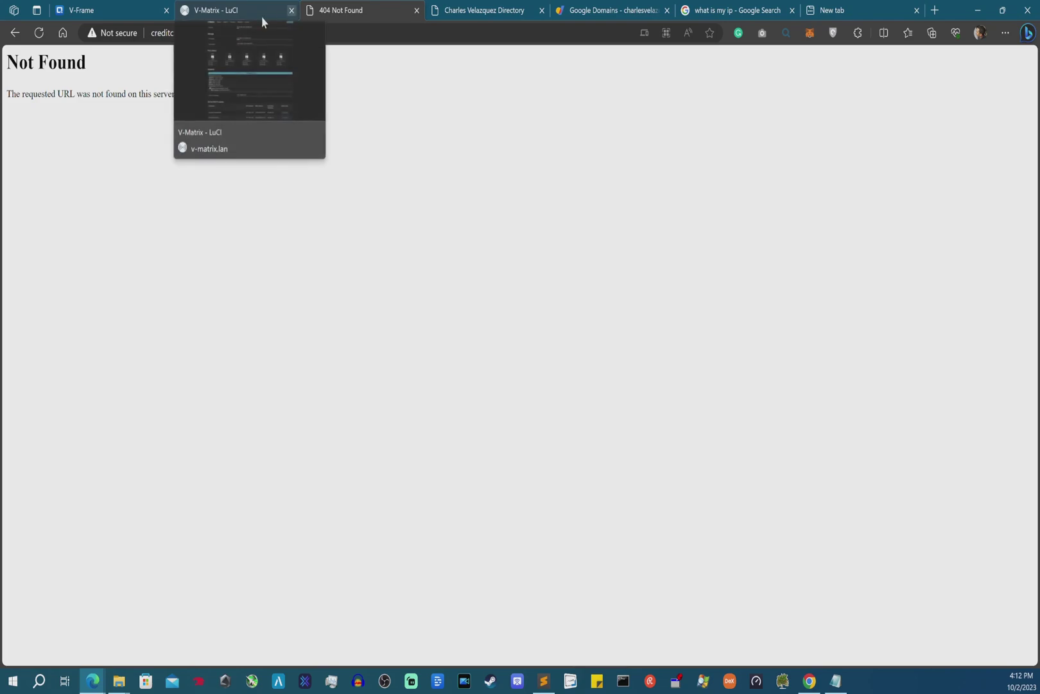
{"action": "left_click", "coordinate": [166, 36]}
{"action": "key", "text": "Home"}
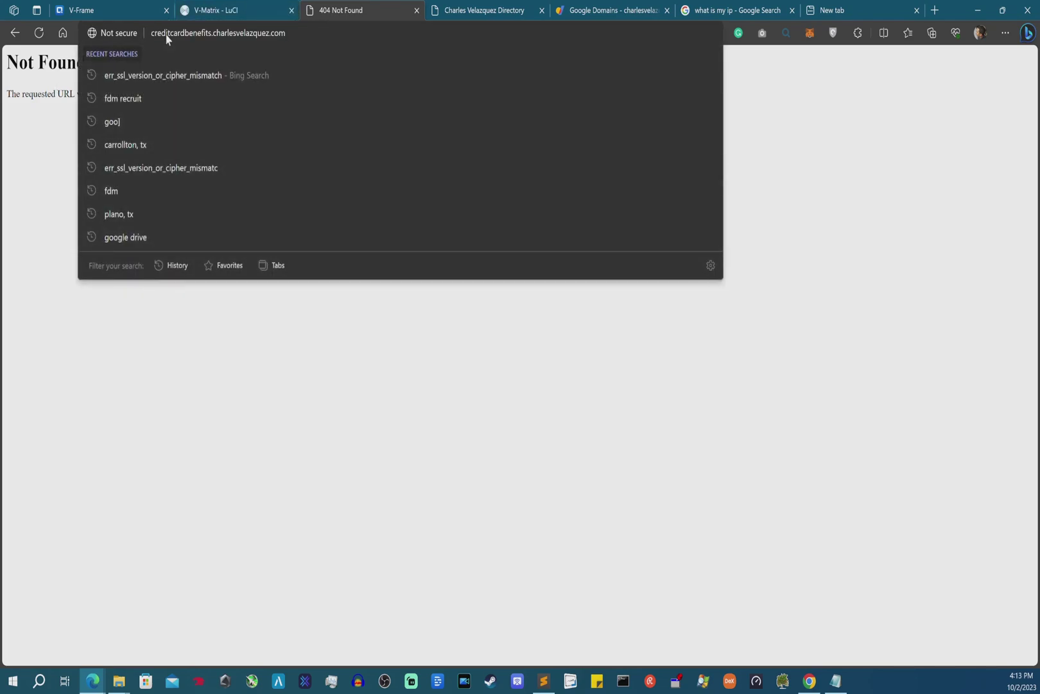
{"action": "type", "text": "Https"}
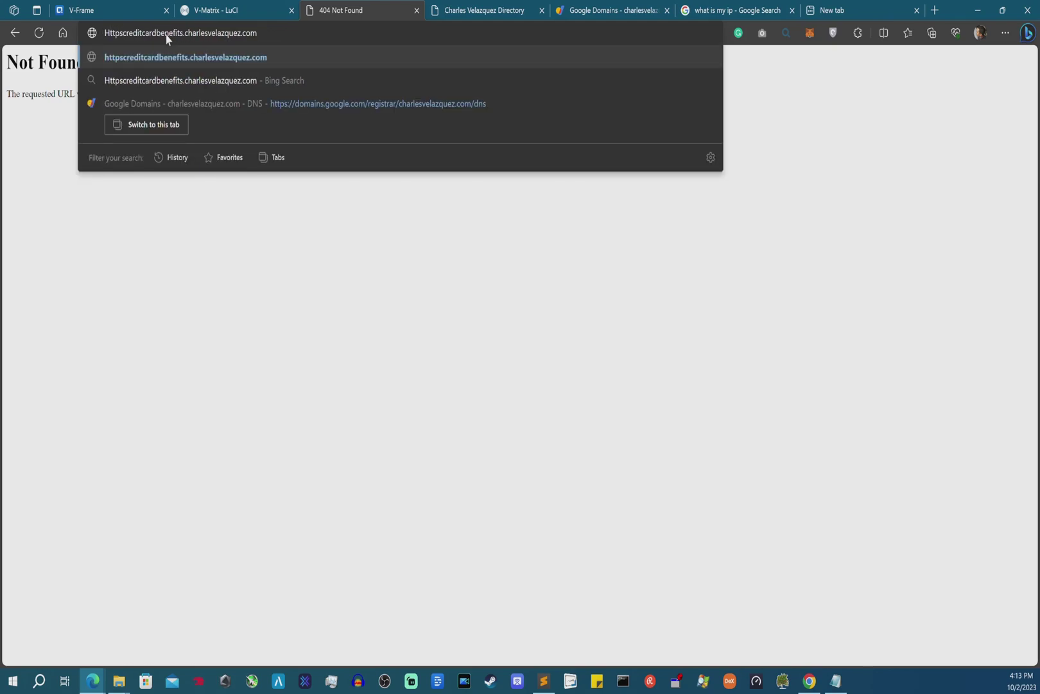
{"action": "key", "text": "Home"}
{"action": "key", "text": "Delete"}
{"action": "type", "text": "Https://"}
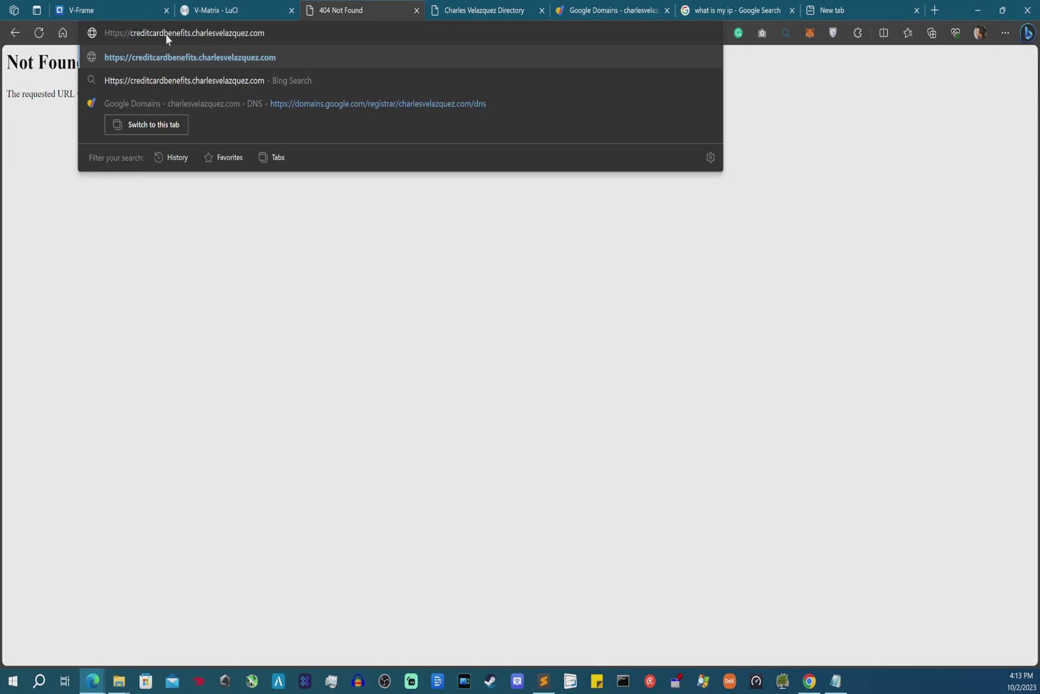
{"action": "key", "text": "Return"}
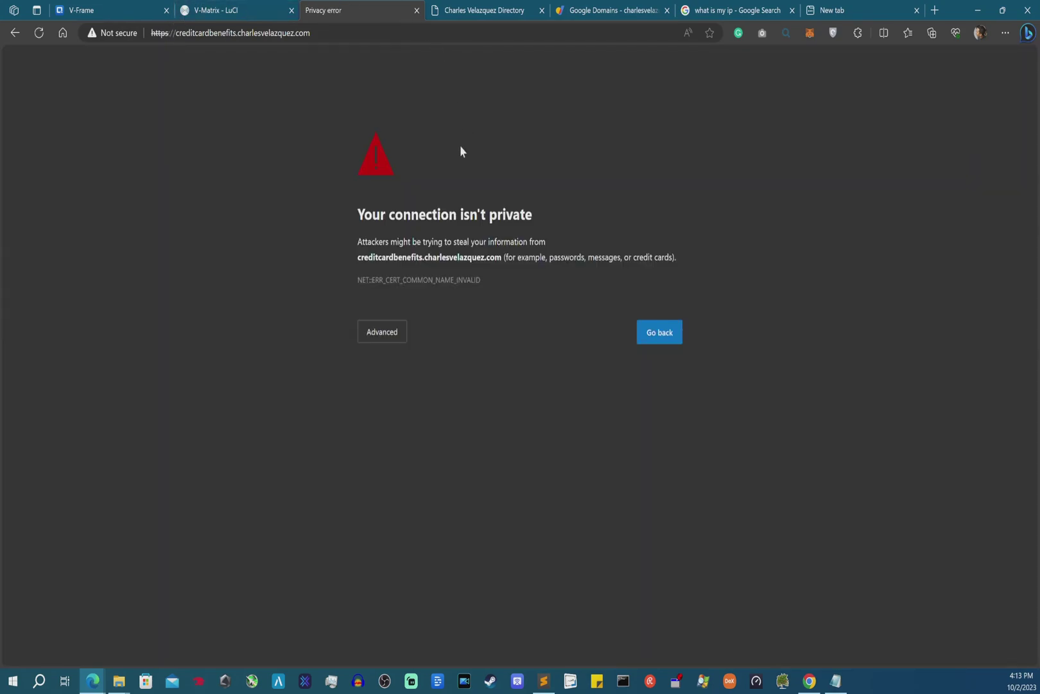
Read the privacy warning, show its advanced details and continue to the CreditCardBenefits site despite it being marked unsafe
{"action": "left_click_drag", "start_coordinate": [357, 217], "coordinate": [556, 222]}
{"action": "double_click", "coordinate": [365, 243]}
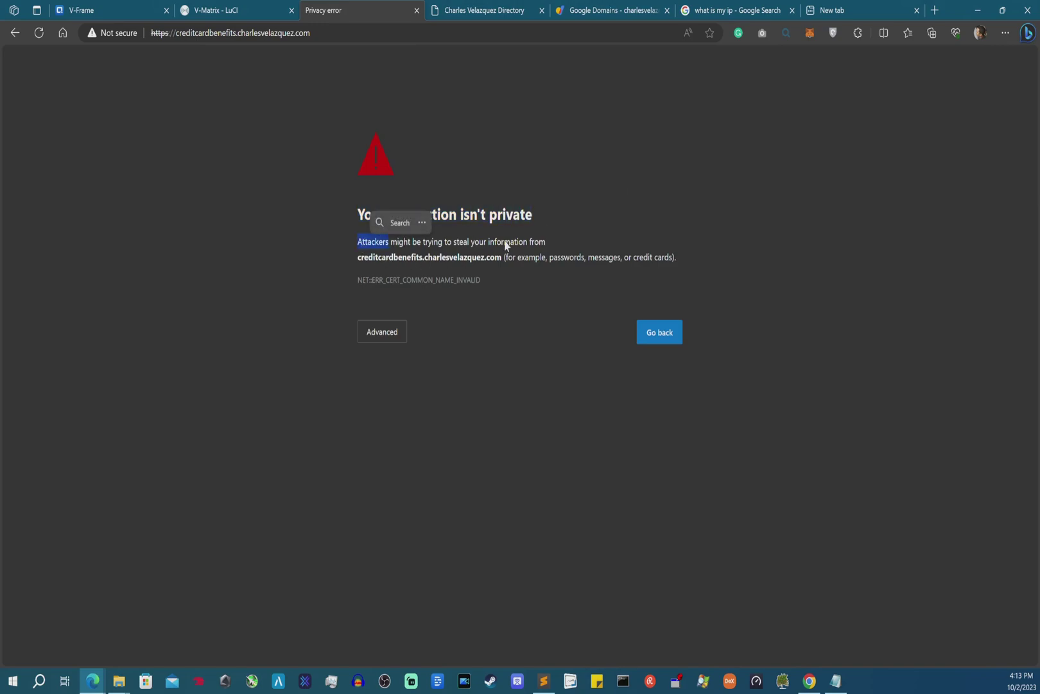
{"action": "left_click_drag", "start_coordinate": [357, 257], "coordinate": [707, 259]}
{"action": "left_click", "coordinate": [379, 334]}
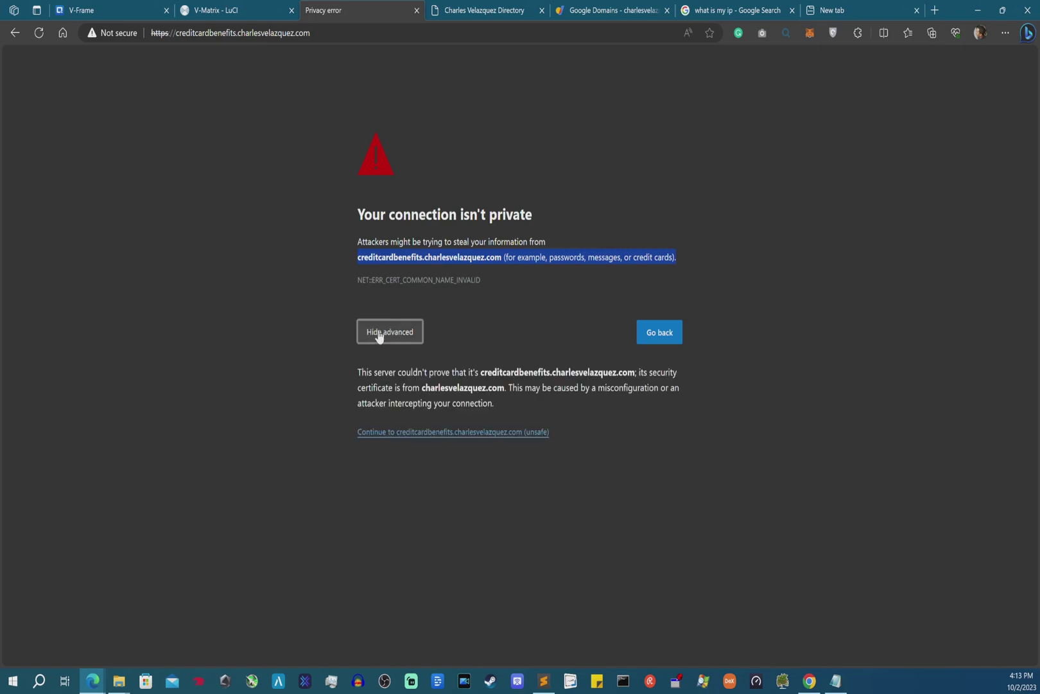
{"action": "left_click", "coordinate": [401, 432]}
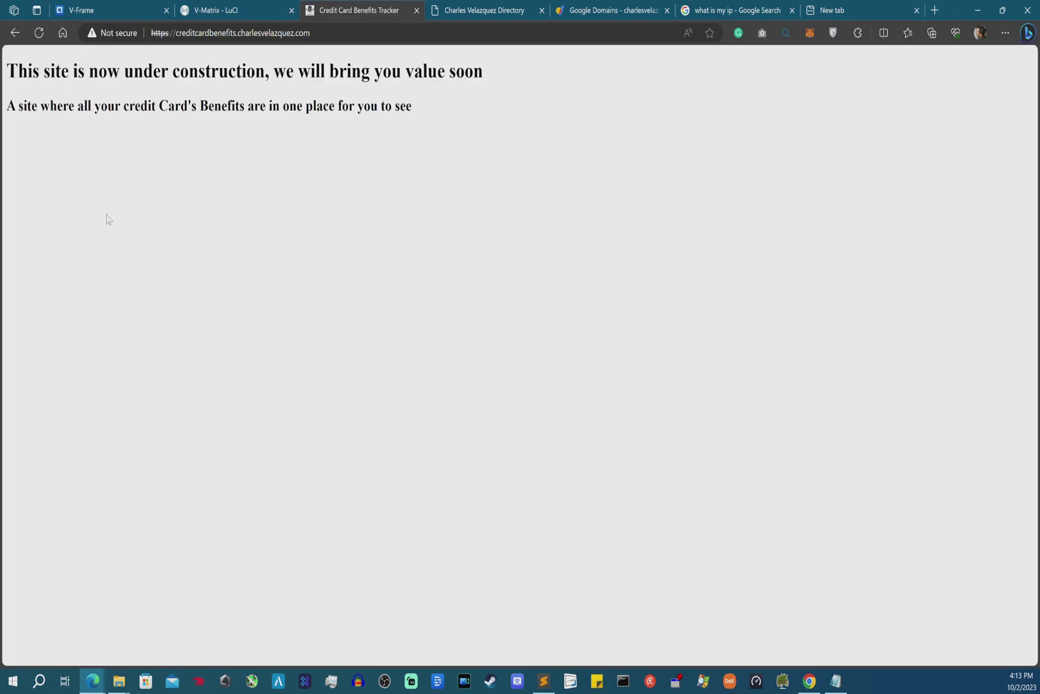
Switch to Sublime Text to compare the title and headings in index.php with the published page, and close the editor window
{"action": "left_click_drag", "start_coordinate": [88, 190], "coordinate": [521, 398]}
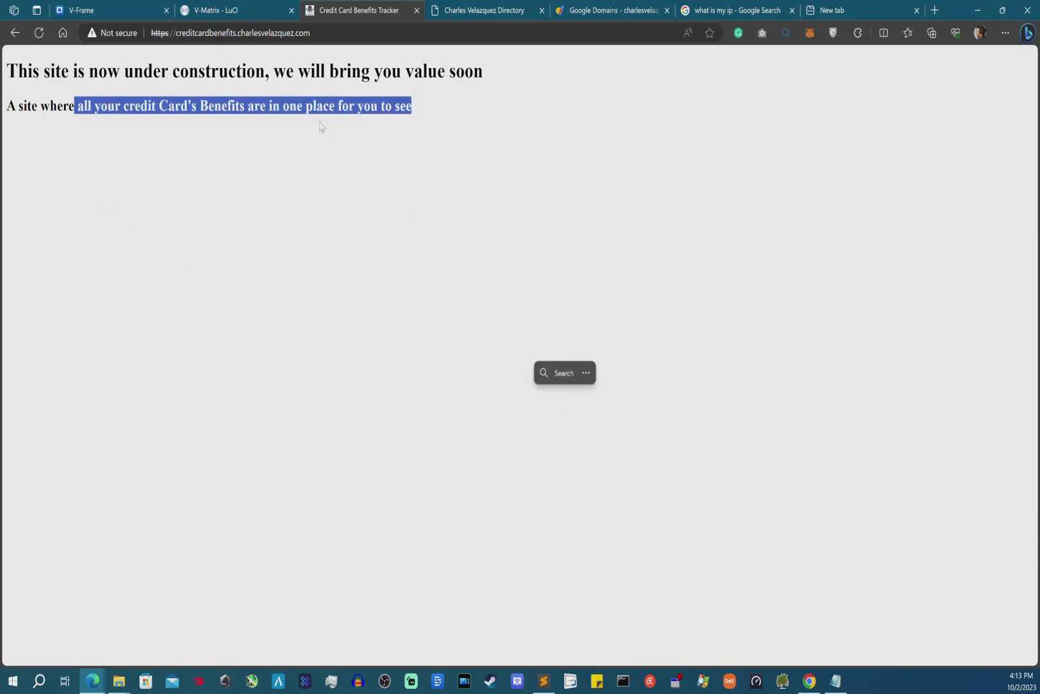
{"action": "left_click_drag", "start_coordinate": [18, 70], "coordinate": [472, 90]}
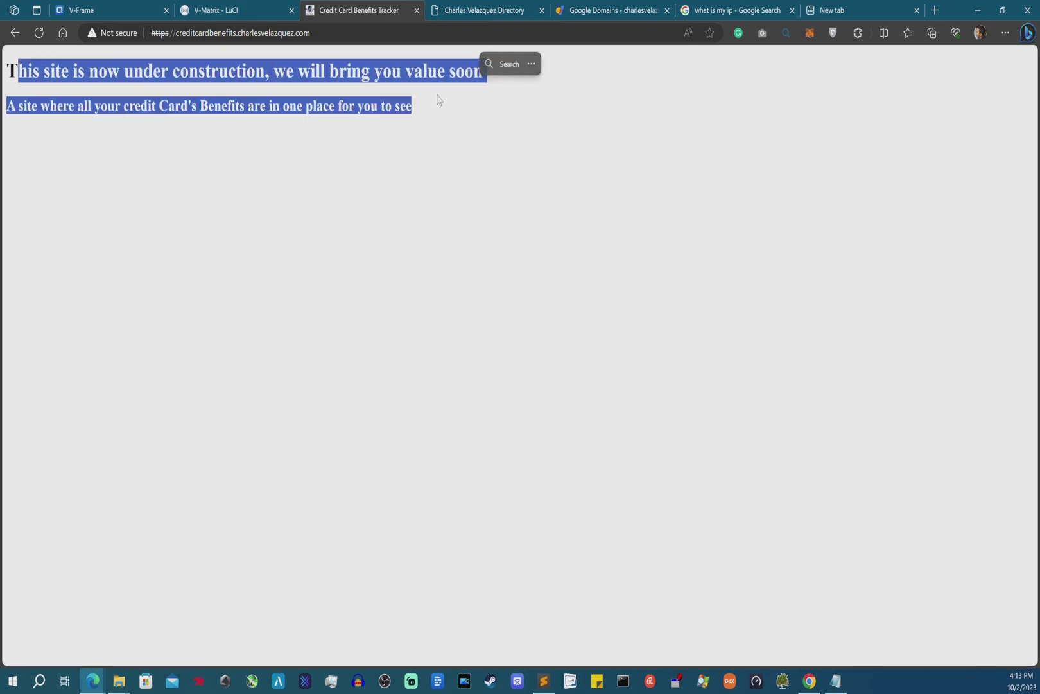
{"action": "left_click", "coordinate": [130, 130]}
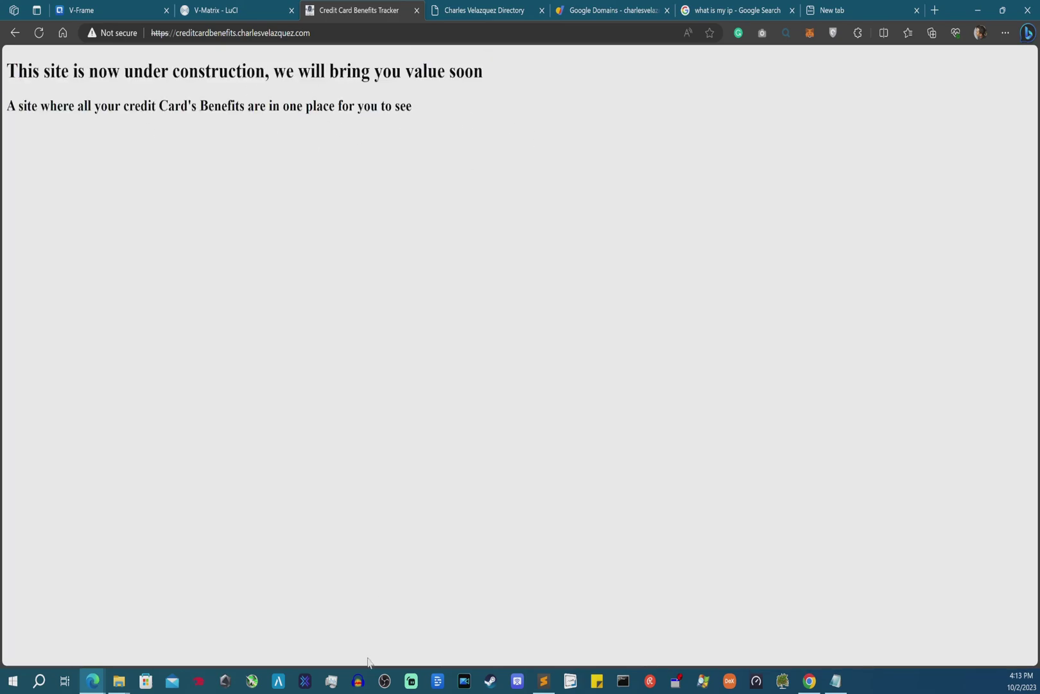
{"action": "left_click", "coordinate": [119, 680]}
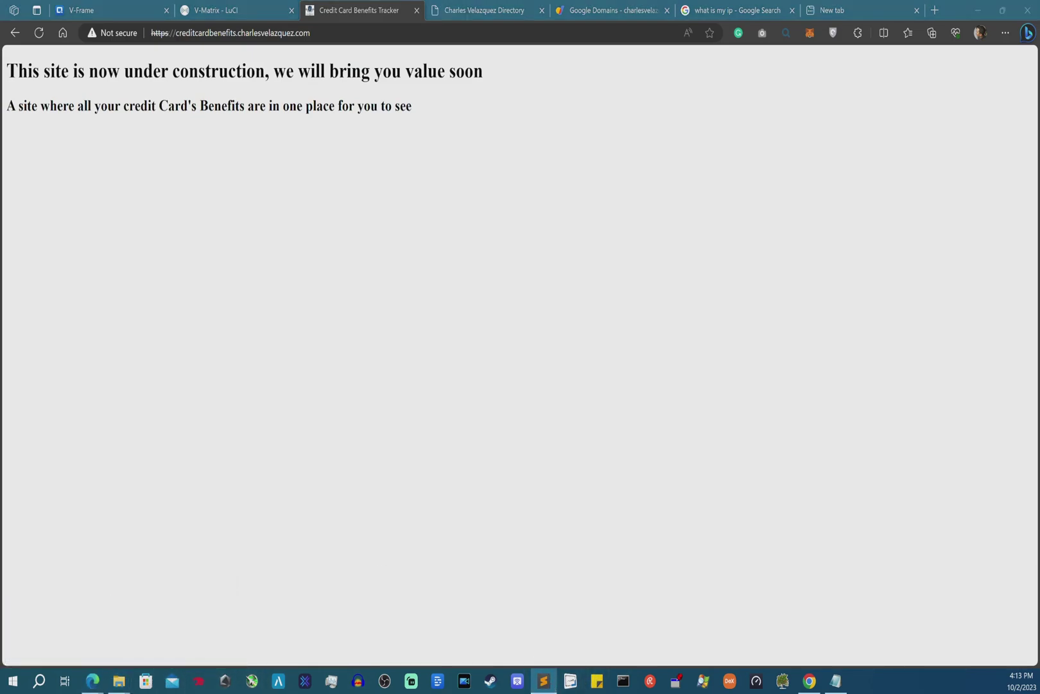
{"action": "left_click", "coordinate": [544, 680]}
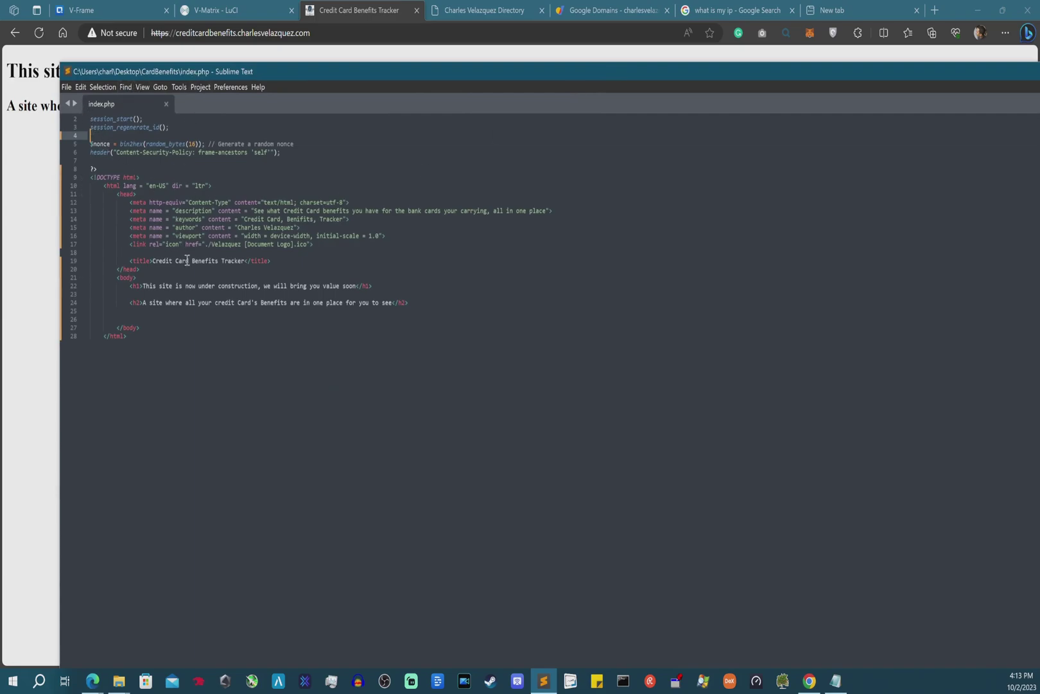
{"action": "left_click_drag", "start_coordinate": [150, 260], "coordinate": [462, 301]}
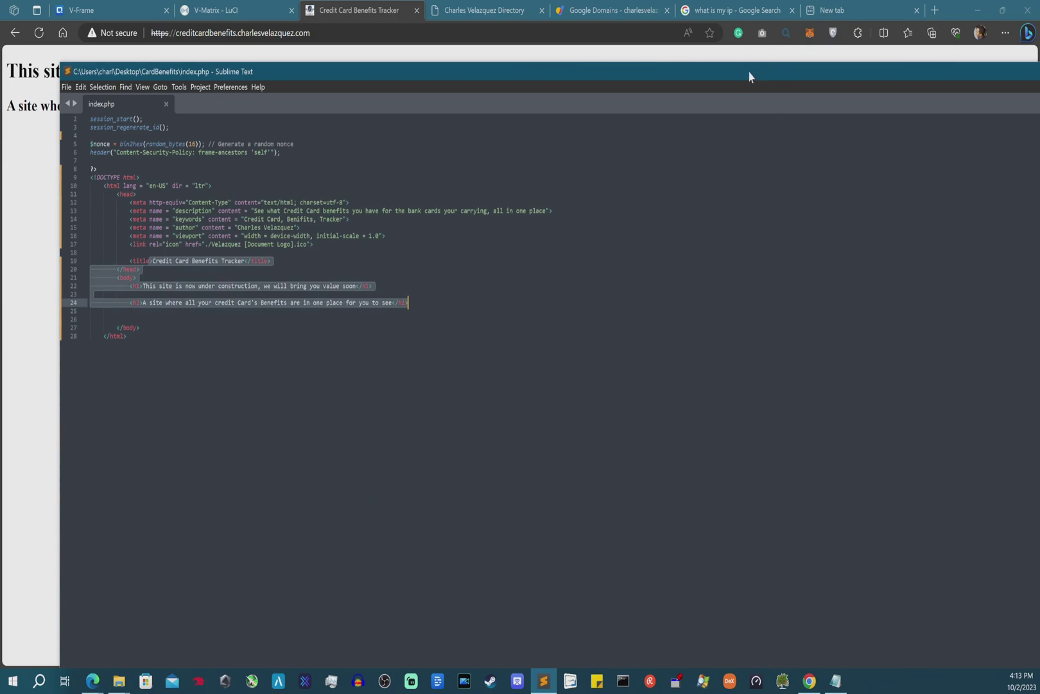
{"action": "left_click_drag", "start_coordinate": [749, 76], "coordinate": [544, 121]}
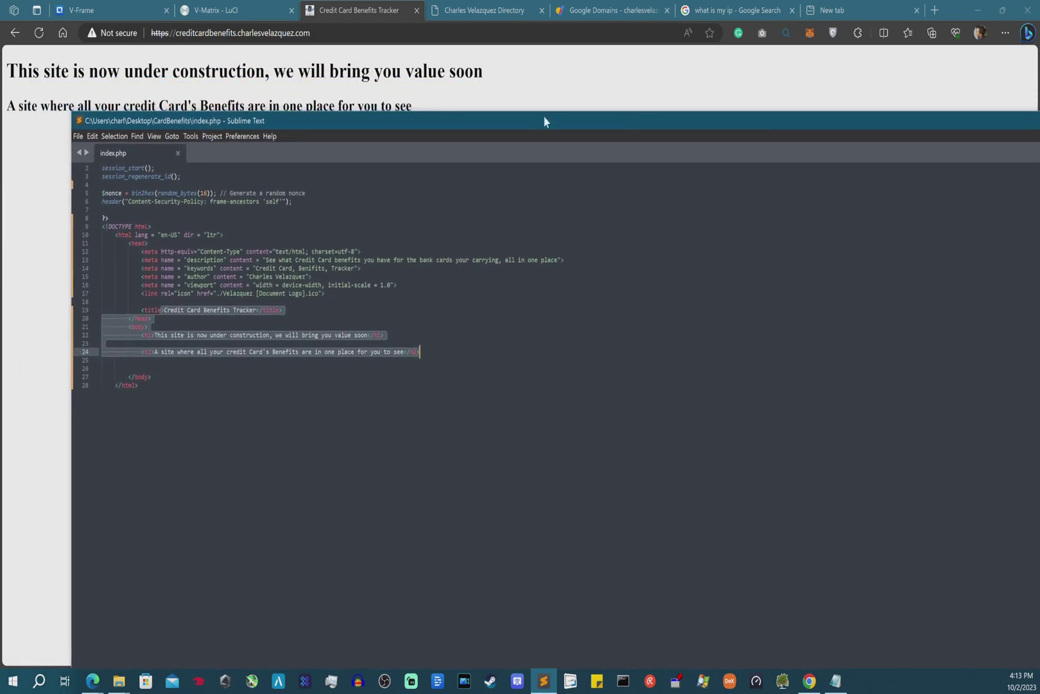
{"action": "left_click_drag", "start_coordinate": [67, 111], "coordinate": [650, 331]}
{"action": "left_click_drag", "start_coordinate": [901, 339], "coordinate": [442, 186]}
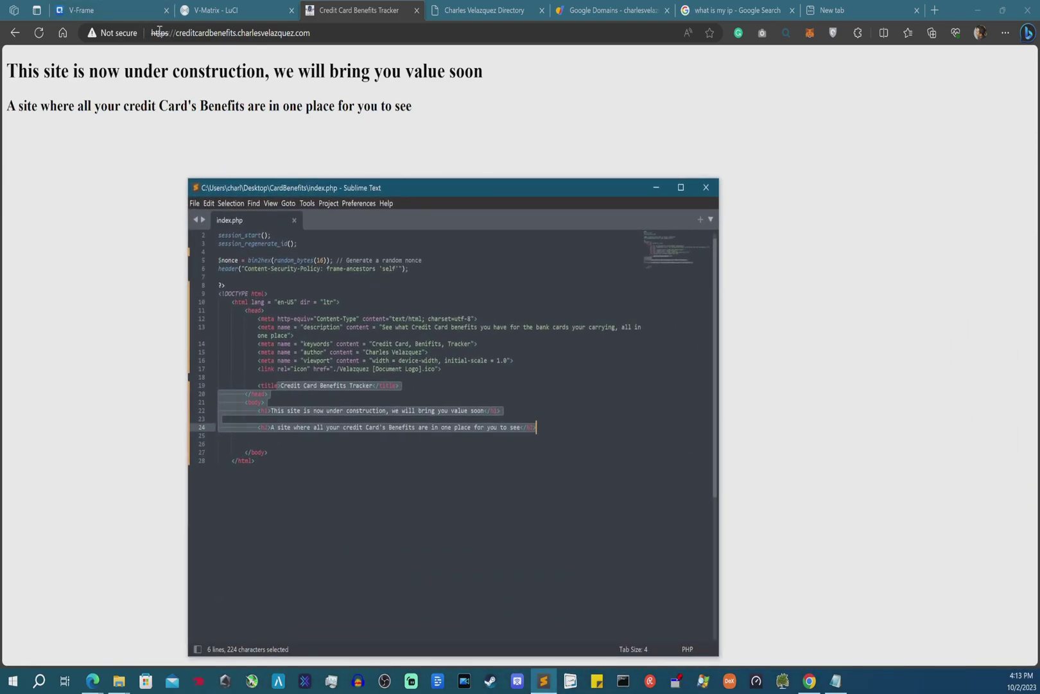
{"action": "left_click", "coordinate": [709, 192]}
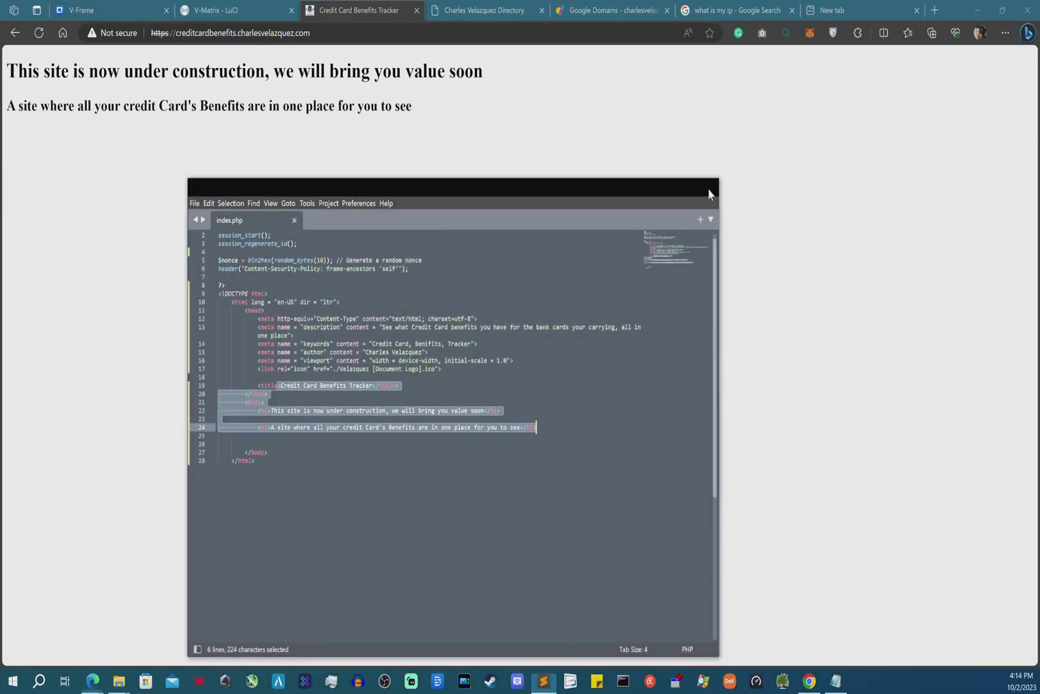
On the V-Frame NAS, copy the host name from the CreditCardBenefits HTTPS virtual host and close its settings unchanged
{"action": "mouse_move", "coordinate": [206, 5]}
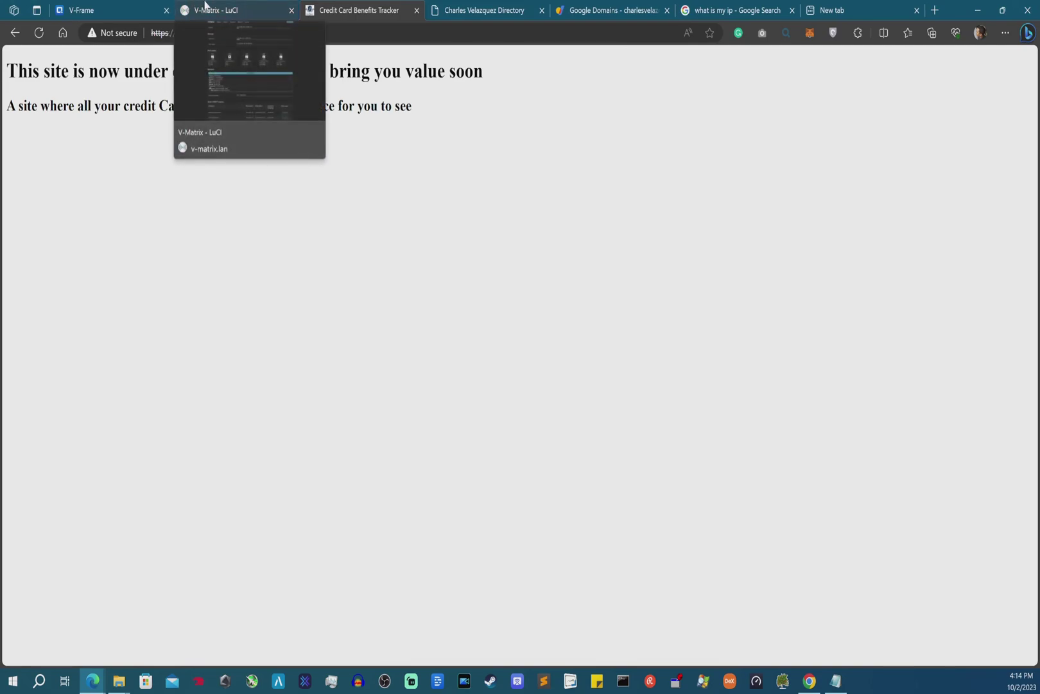
{"action": "left_click", "coordinate": [103, 10]}
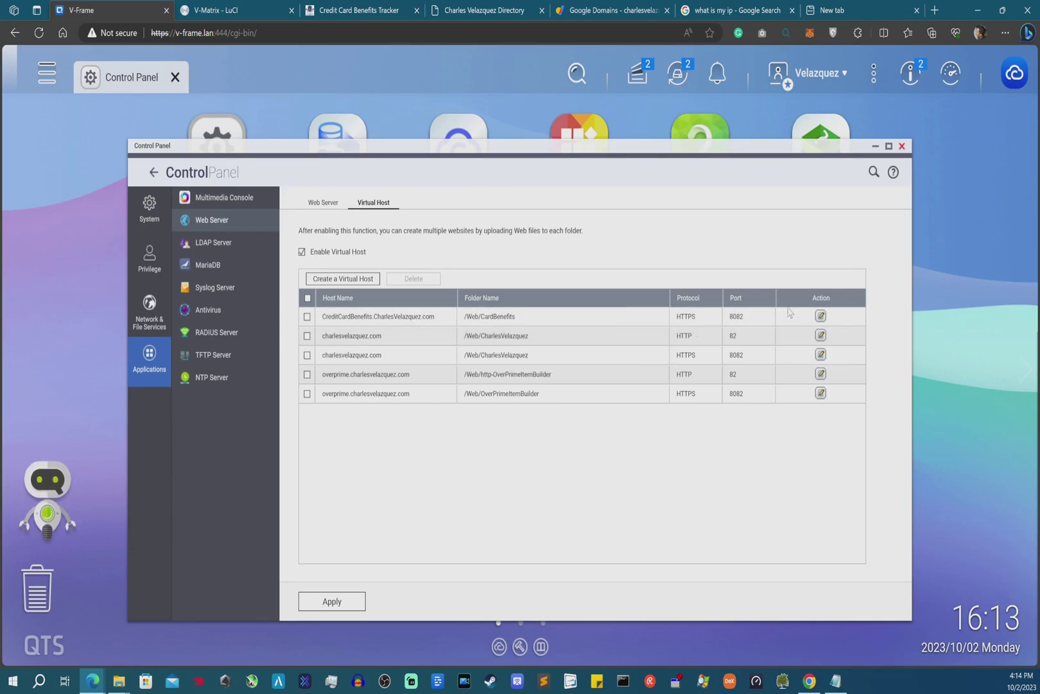
{"action": "left_click", "coordinate": [821, 316]}
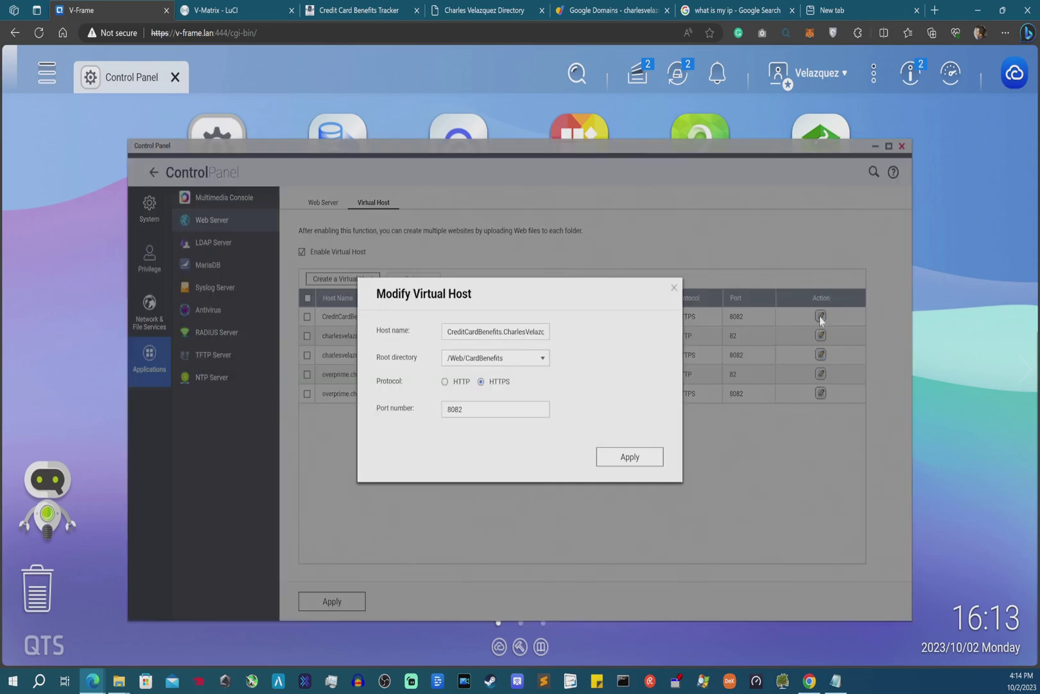
{"action": "double_click", "coordinate": [470, 329]}
{"action": "key", "text": "ctrl+c"}
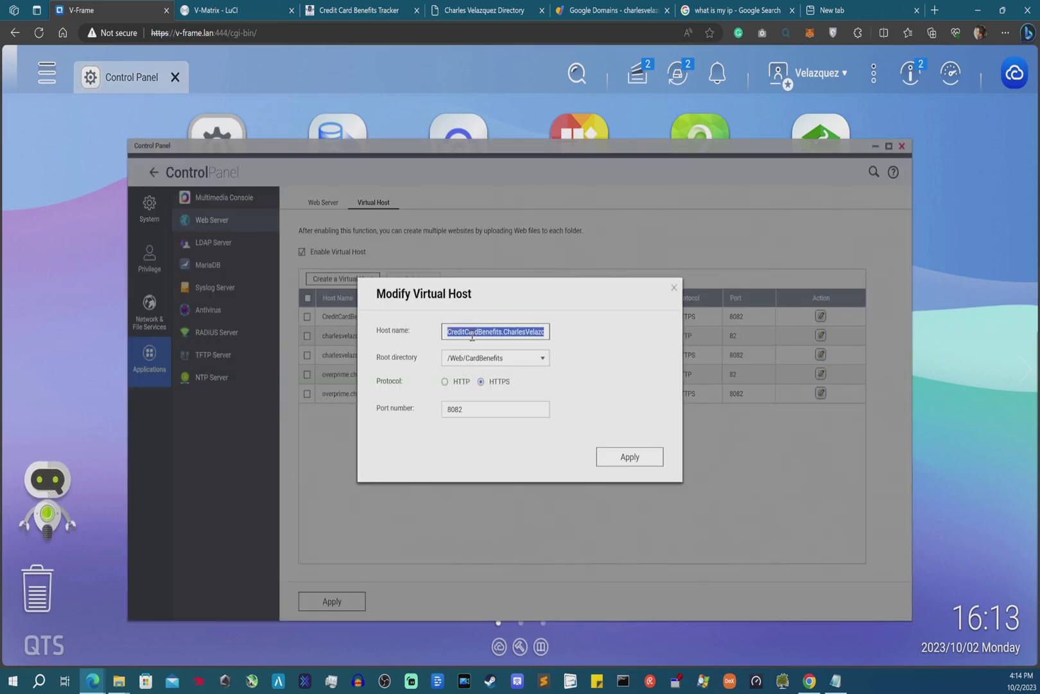
{"action": "left_click", "coordinate": [673, 288]}
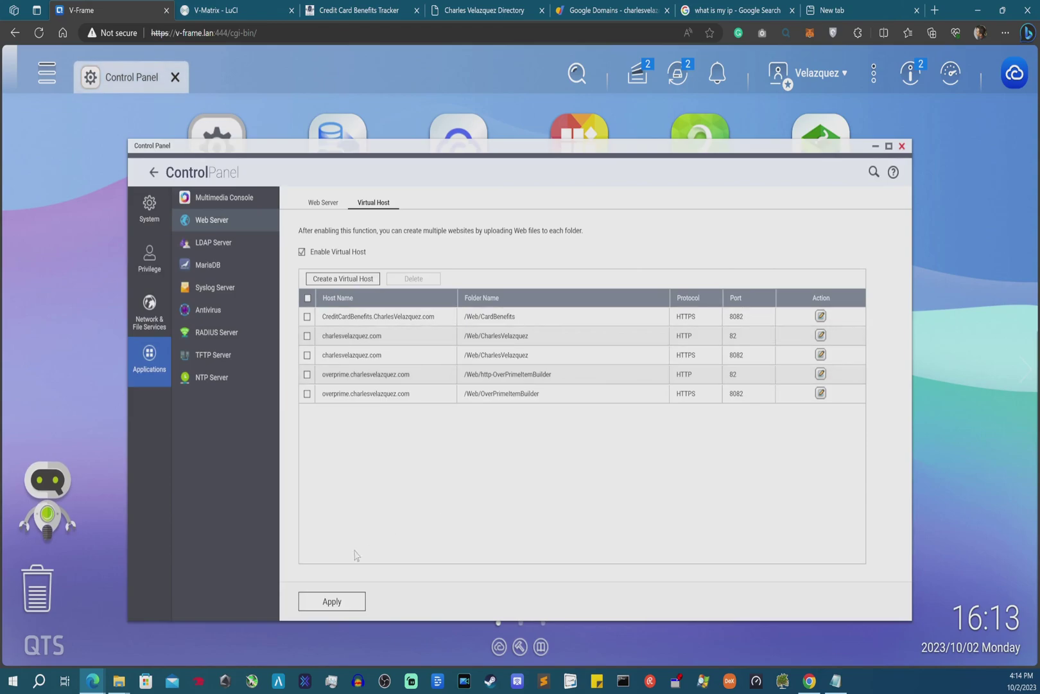
Create an HTTP virtual host with the copied CreditCardBenefits host name, root directory /Web/CardBenefits and port 82
{"action": "left_click", "coordinate": [343, 278]}
{"action": "left_click", "coordinate": [460, 330]}
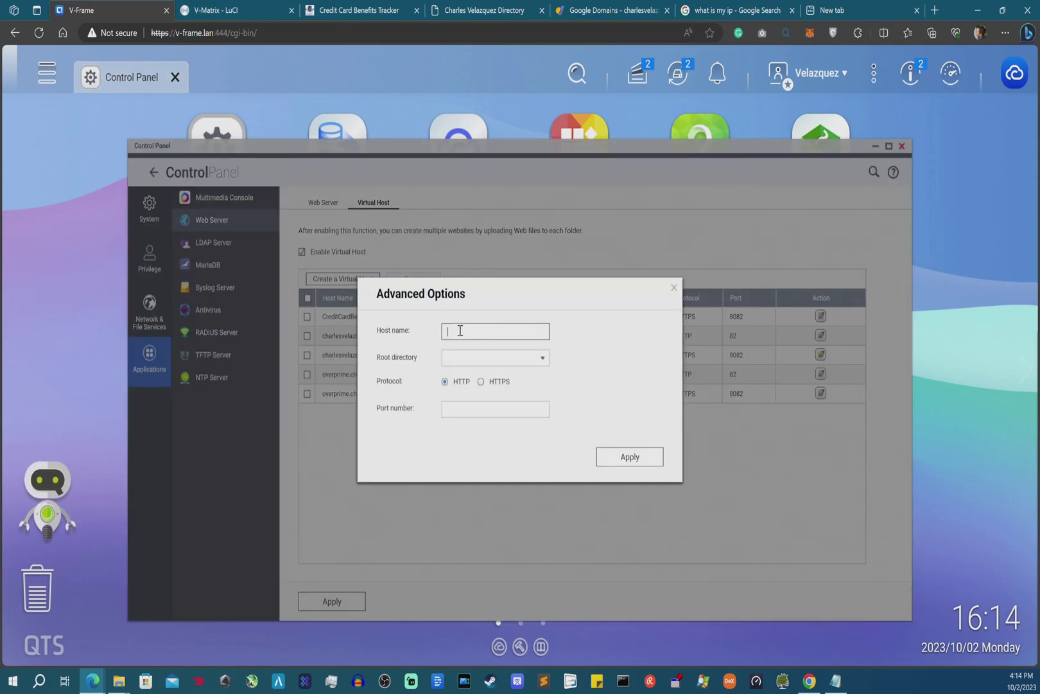
{"action": "key", "text": "ctrl+v"}
{"action": "left_click", "coordinate": [540, 358]}
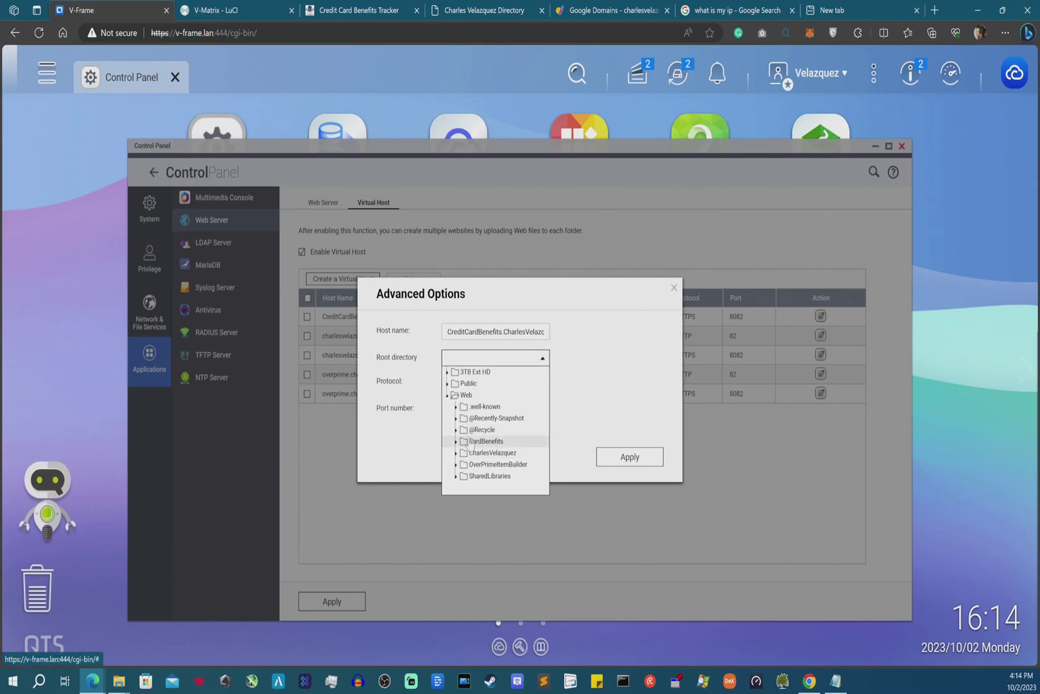
{"action": "left_click", "coordinate": [481, 441]}
{"action": "left_click", "coordinate": [472, 407]}
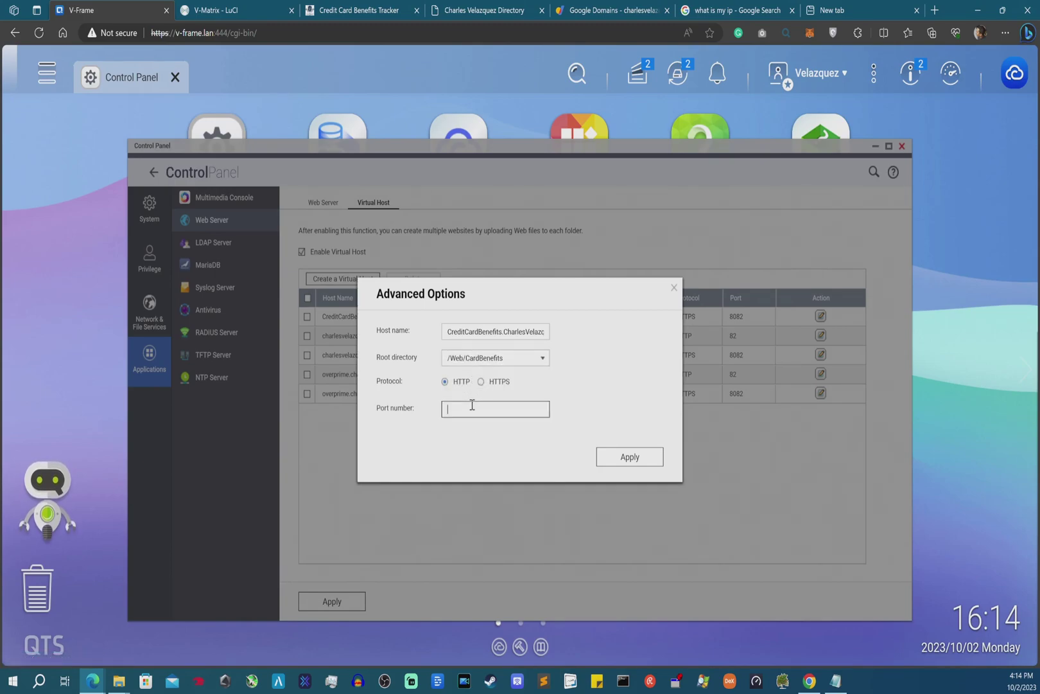
{"action": "type", "text": "82"}
{"action": "left_click", "coordinate": [640, 457]}
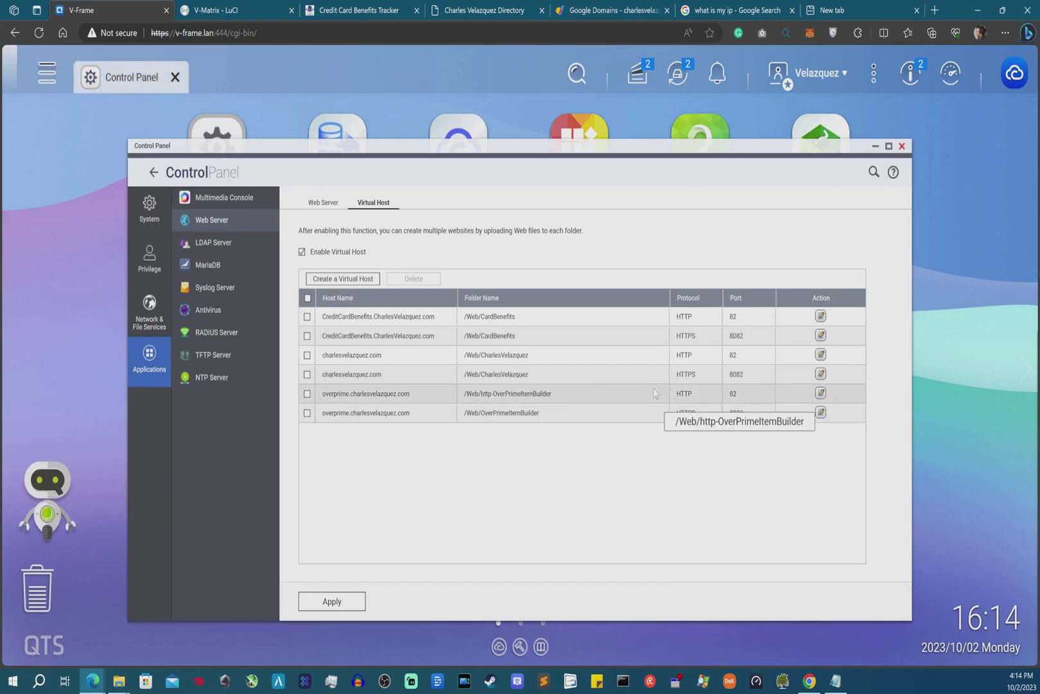
Check the NAS web server settings and load the CreditCardBenefits subdomain over HTTP instead of HTTPS
{"action": "left_click", "coordinate": [360, 9]}
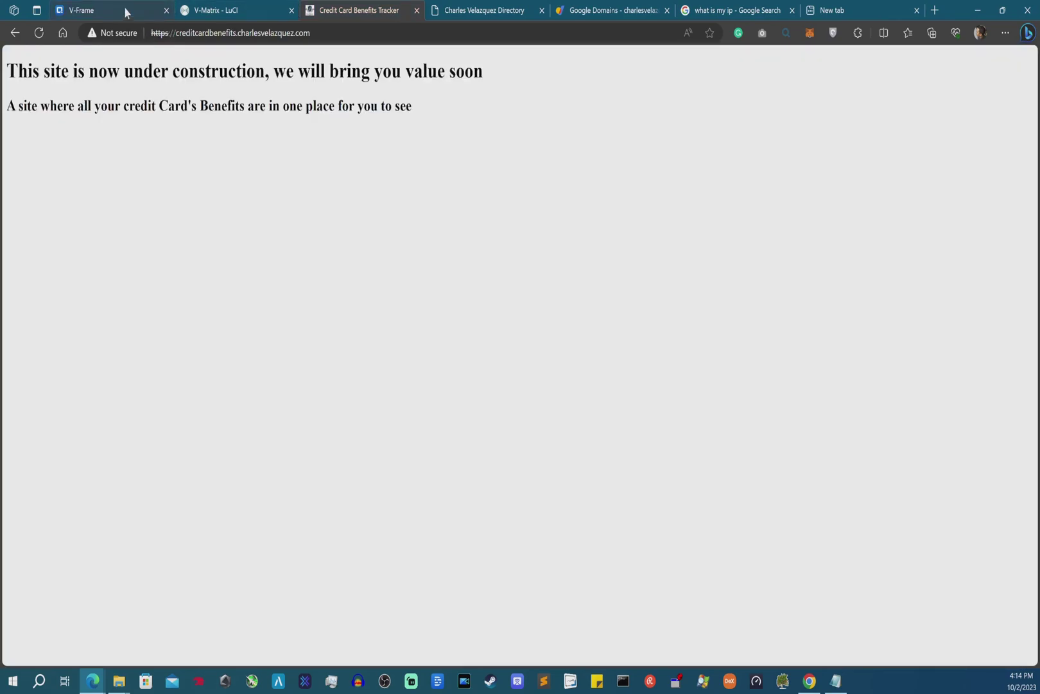
{"action": "left_click", "coordinate": [127, 12]}
{"action": "left_click", "coordinate": [331, 205]}
{"action": "left_click", "coordinate": [169, 35]}
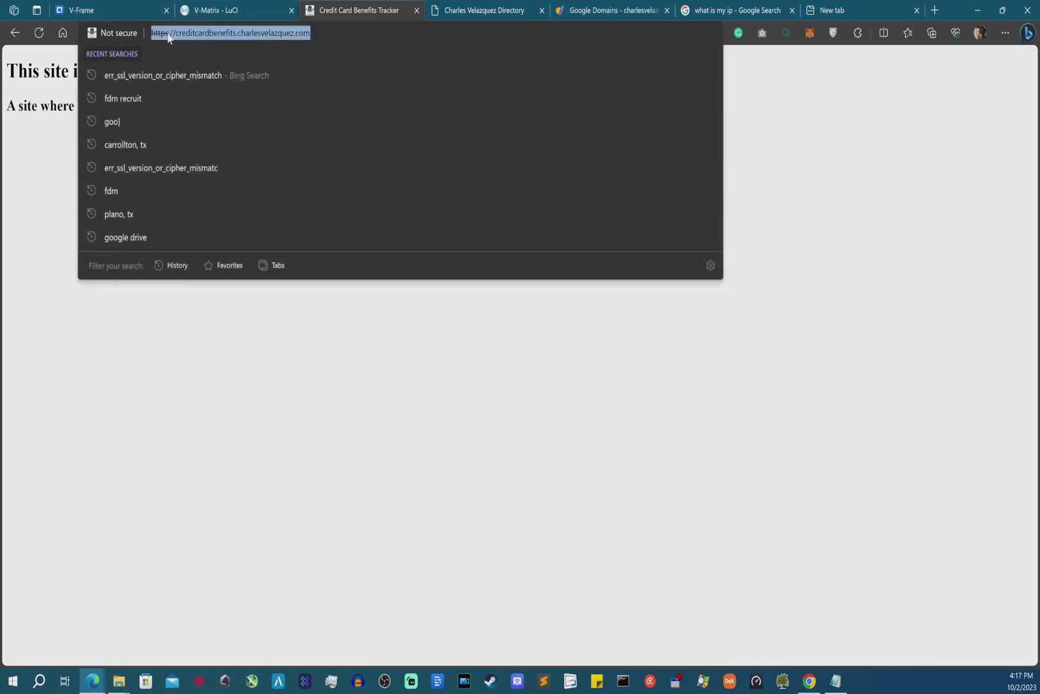
{"action": "left_click", "coordinate": [168, 34]}
{"action": "key", "text": "BackSpace"}
{"action": "key", "text": "Return"}
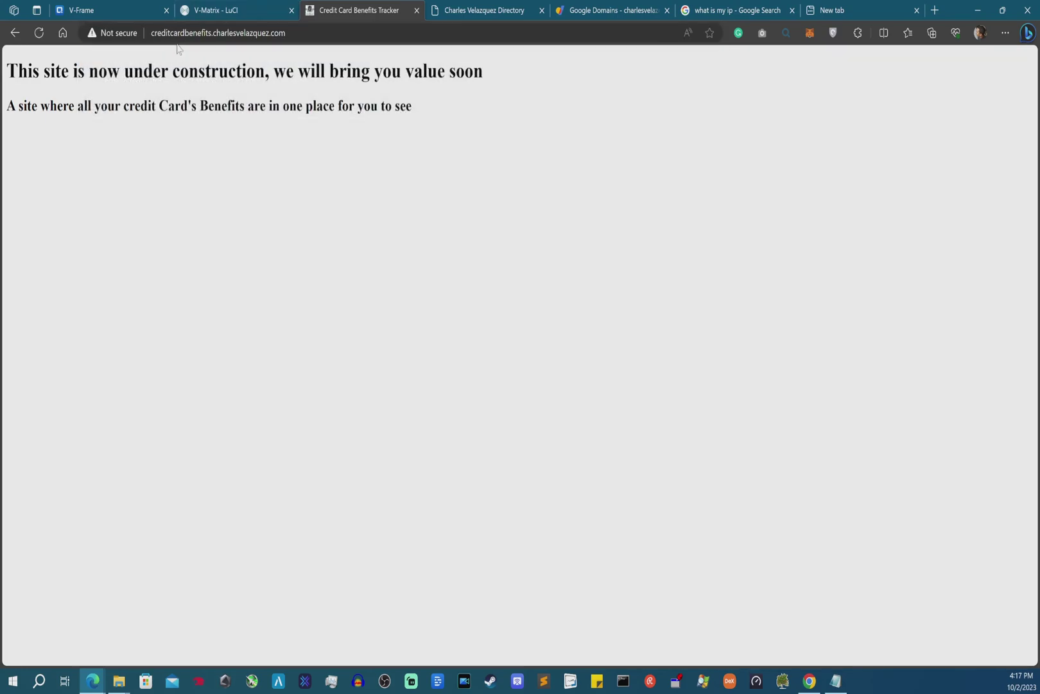
Examine the page served over HTTP and return to the HTTPS version to compare its address and content
{"action": "left_click_drag", "start_coordinate": [476, 102], "coordinate": [4, 80]}
{"action": "left_click", "coordinate": [341, 96]}
{"action": "left_click", "coordinate": [14, 35]}
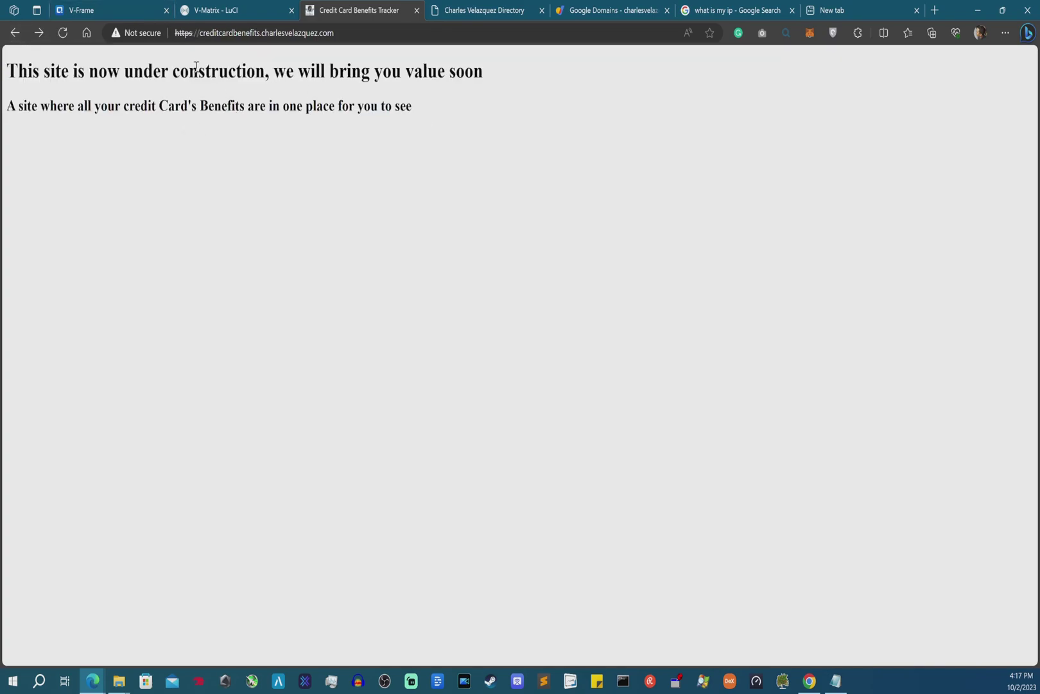
{"action": "left_click", "coordinate": [182, 32]}
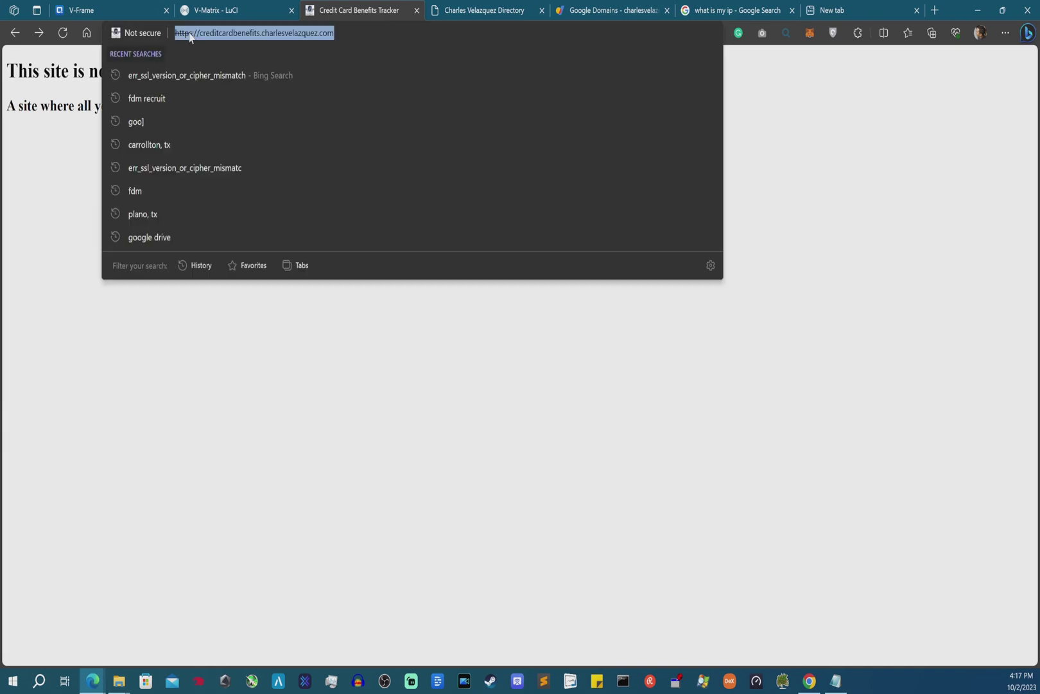
{"action": "left_click", "coordinate": [221, 392]}
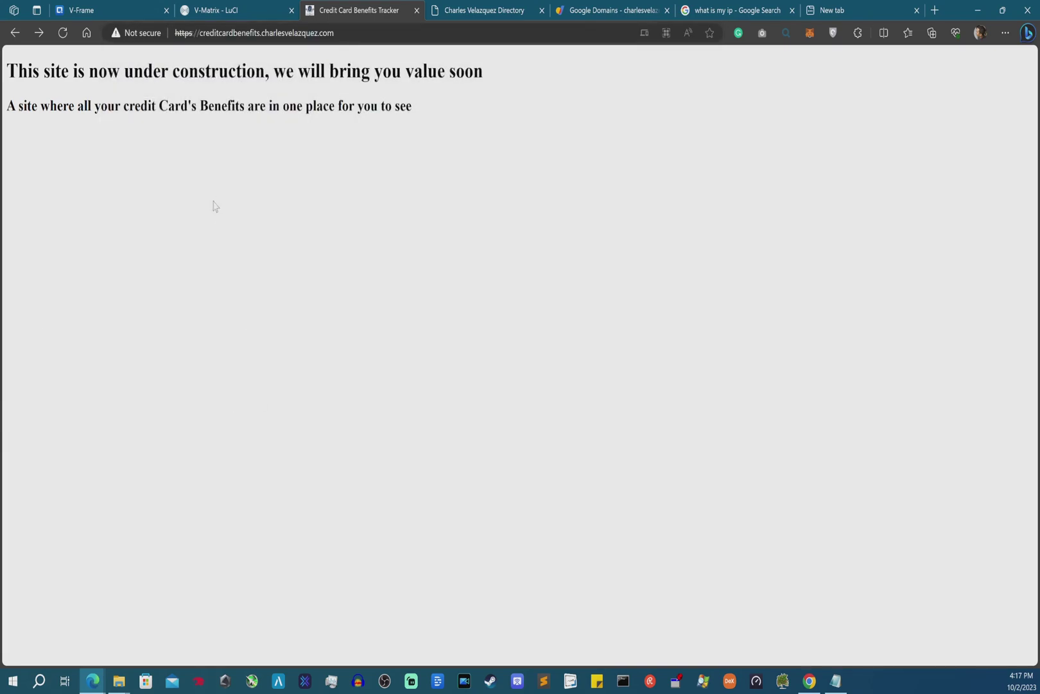